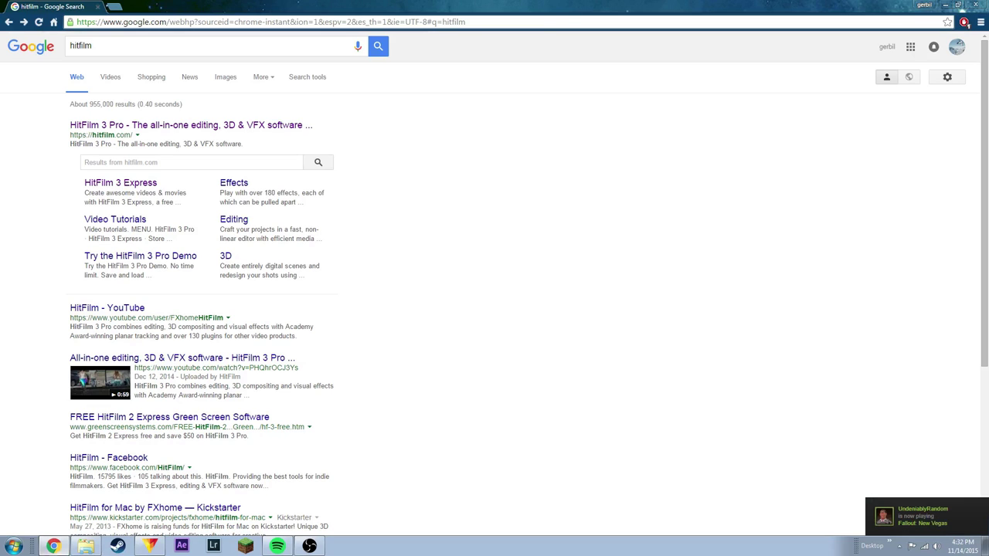
Browse to the videos folder on the 1tb (D:) drive in Windows Explorer and close the window.
click(80, 550)
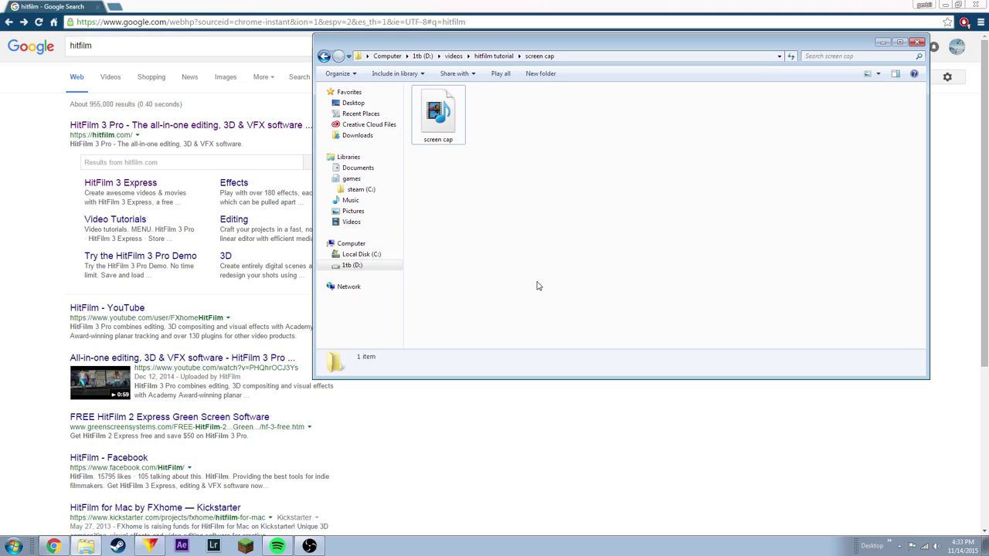
click(352, 244)
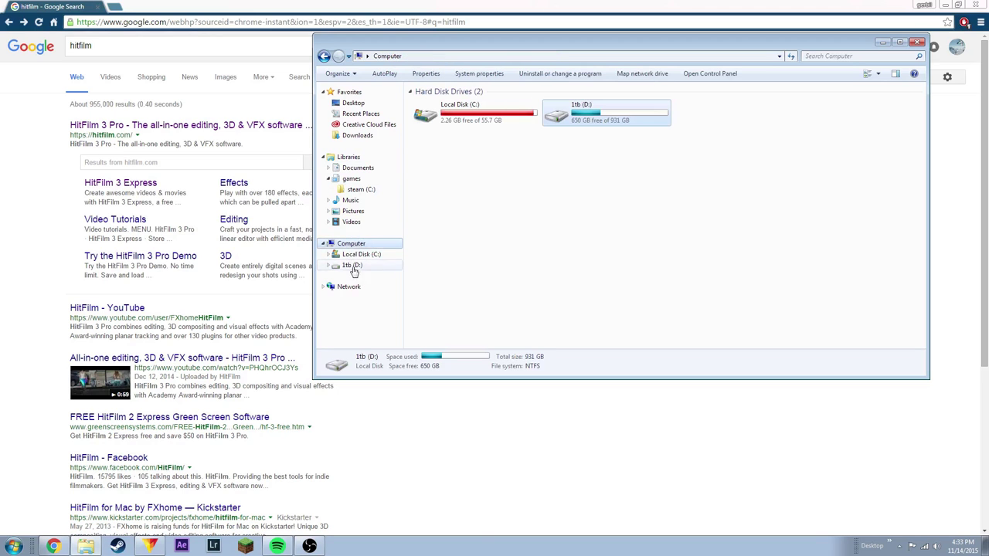
click(353, 266)
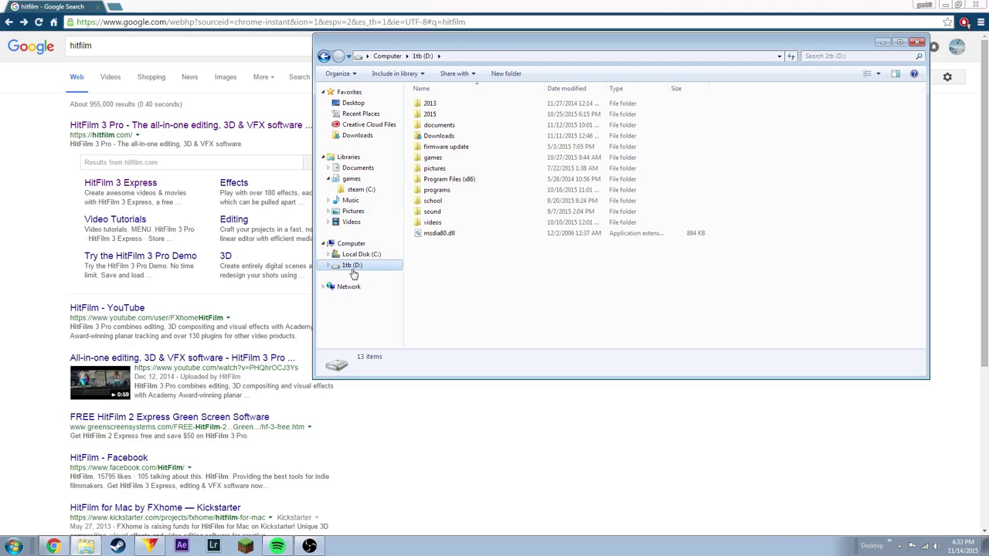
double_click(444, 223)
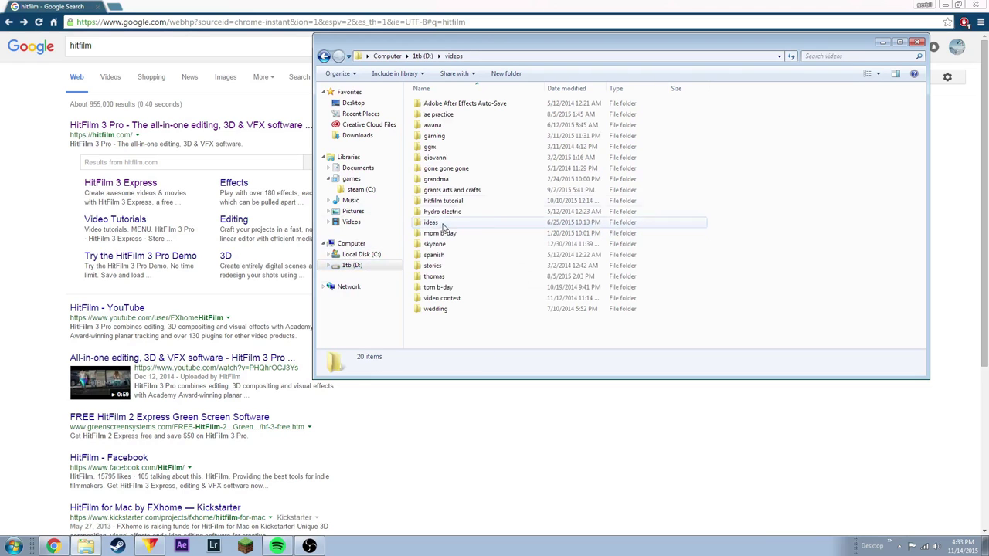
key(alt+F4)
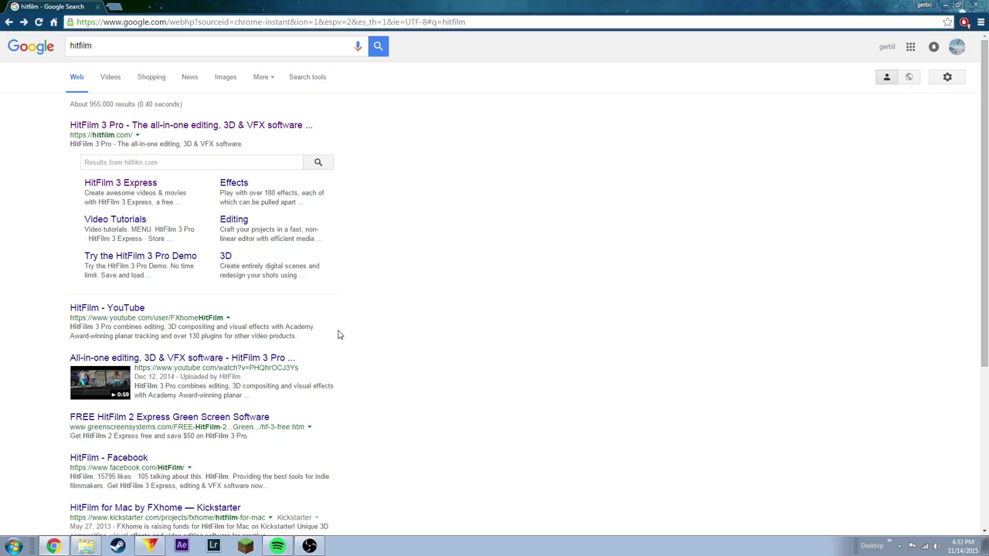
Search Google for "hitfilm express 3" and view the free download form on the HitFilm 3 Express page before returning to the results.
click(178, 46)
text(express 3)
key(Return)
click(144, 126)
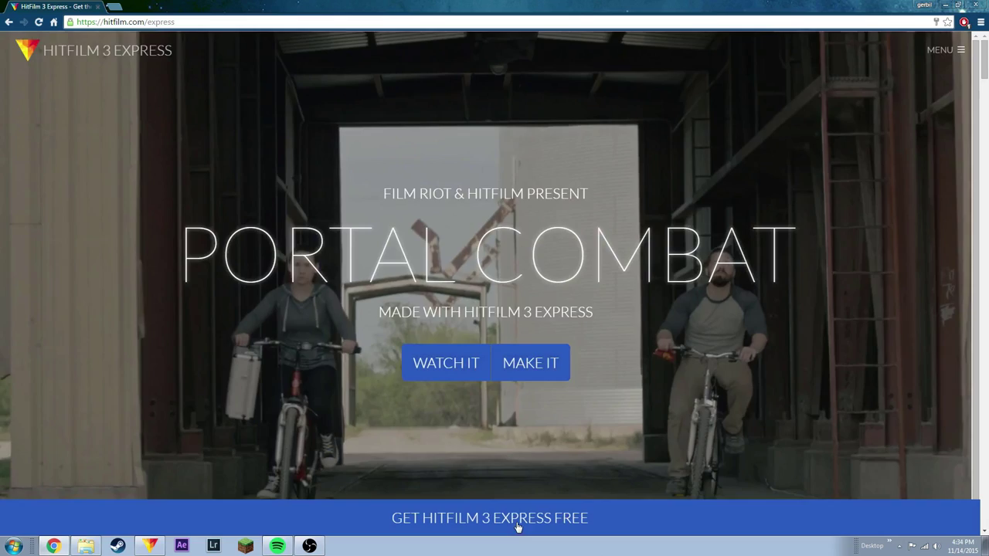
click(517, 527)
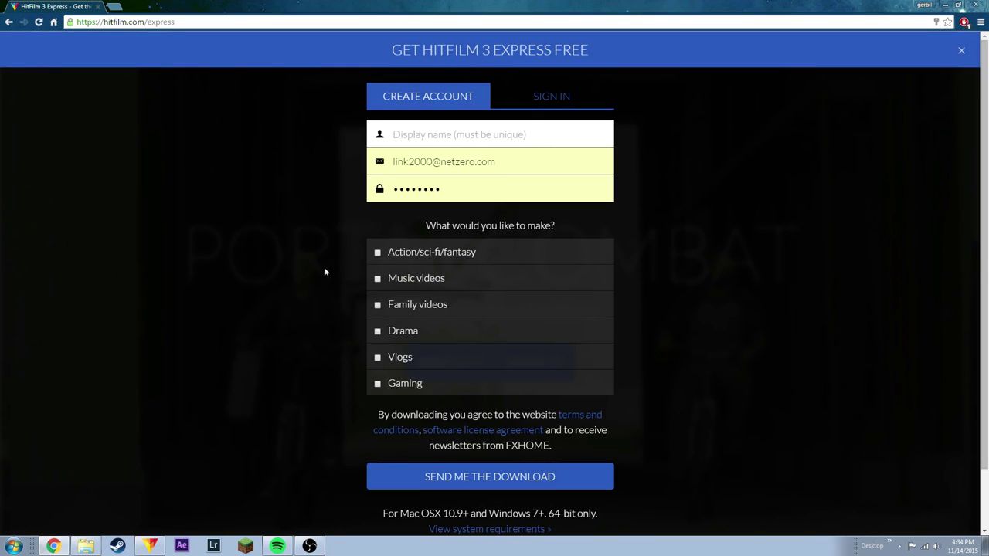
key(alt+Left)
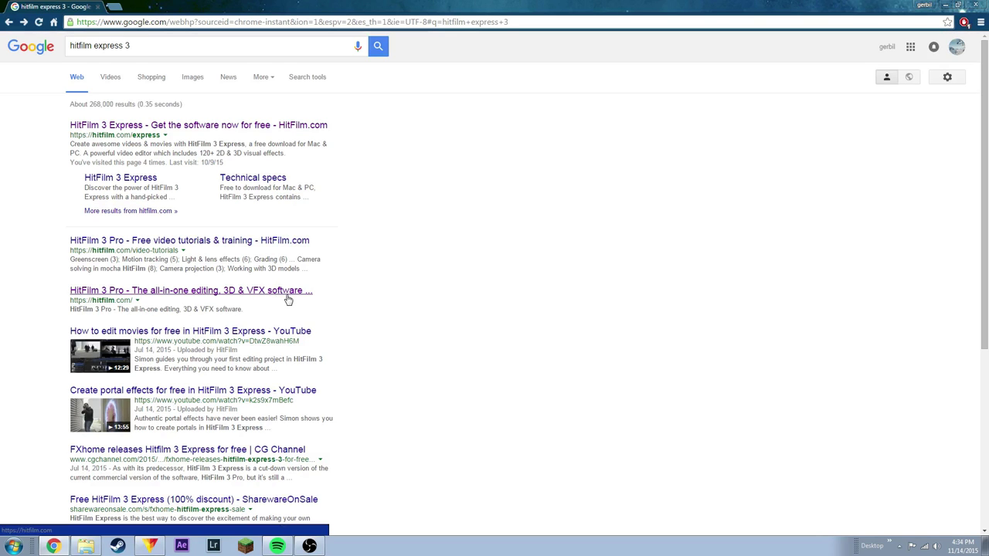
Switch to HitFilm 3 Express and create a new project.
mouse_move(155, 546)
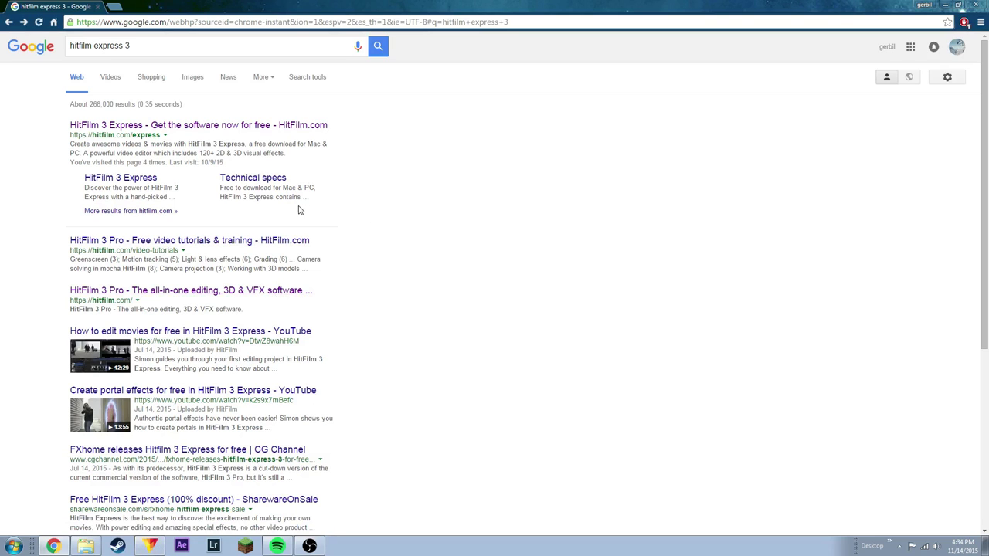
click(164, 552)
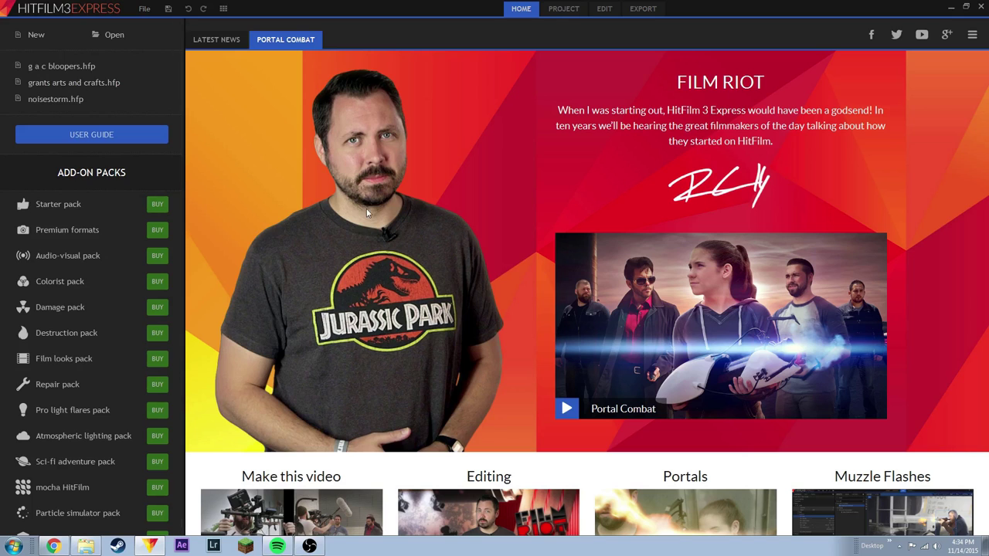
key(ctrl+n)
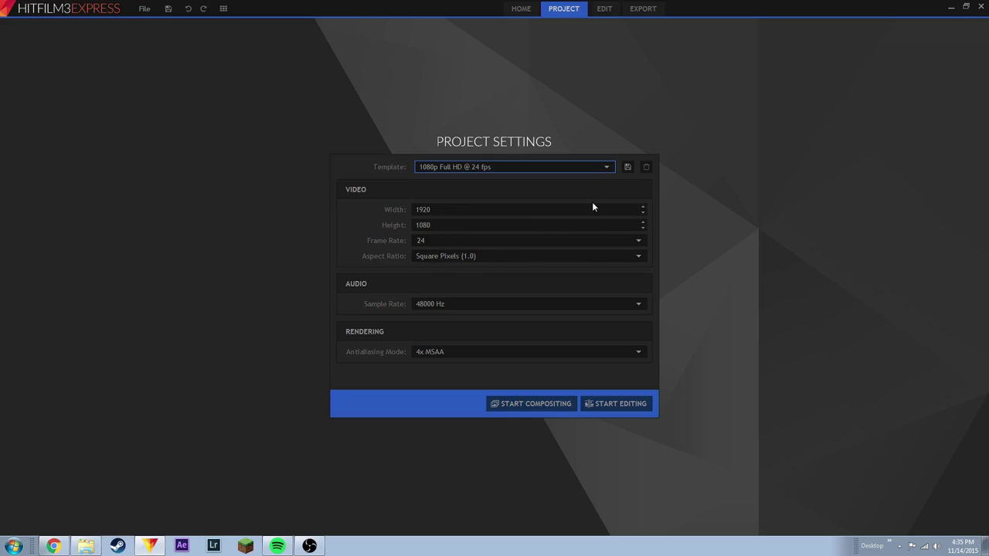
Review the project templates and frame size, and start editing with the 1080p Full HD @ 24 fps template.
click(463, 210)
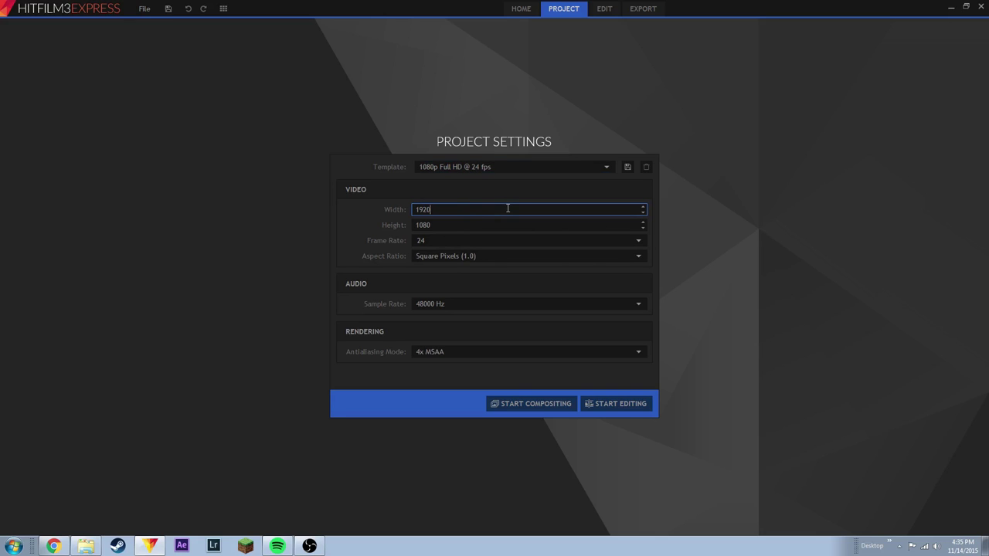
click(479, 166)
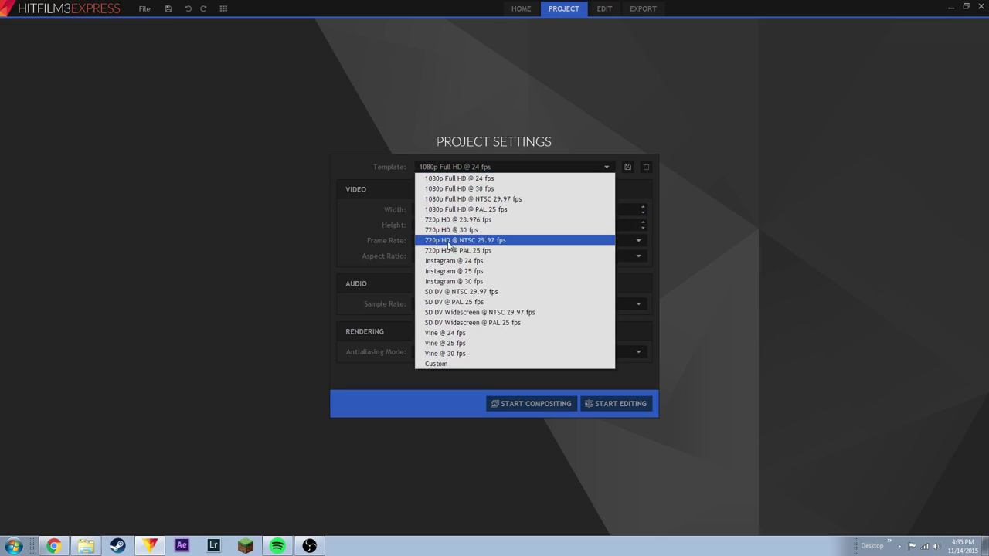
click(268, 223)
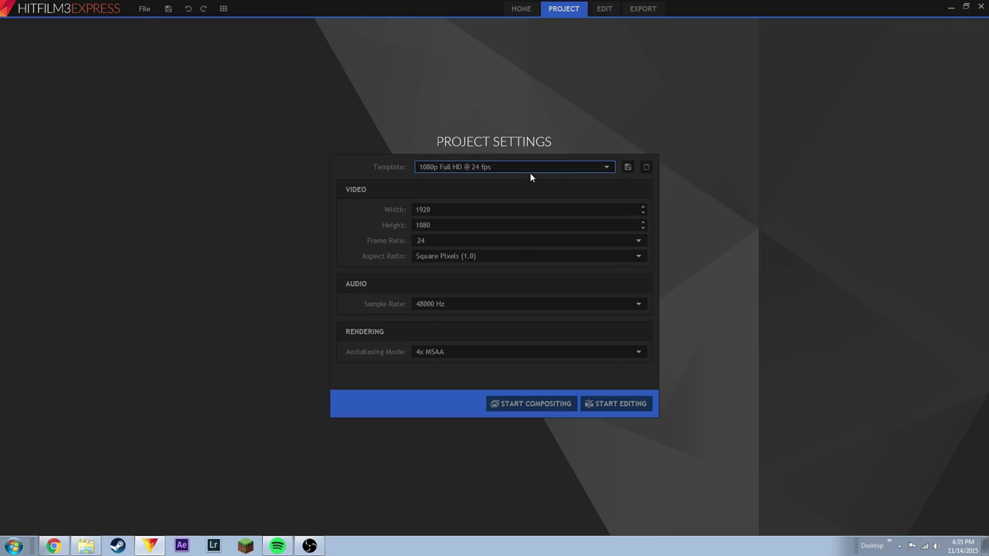
click(480, 212)
click(454, 224)
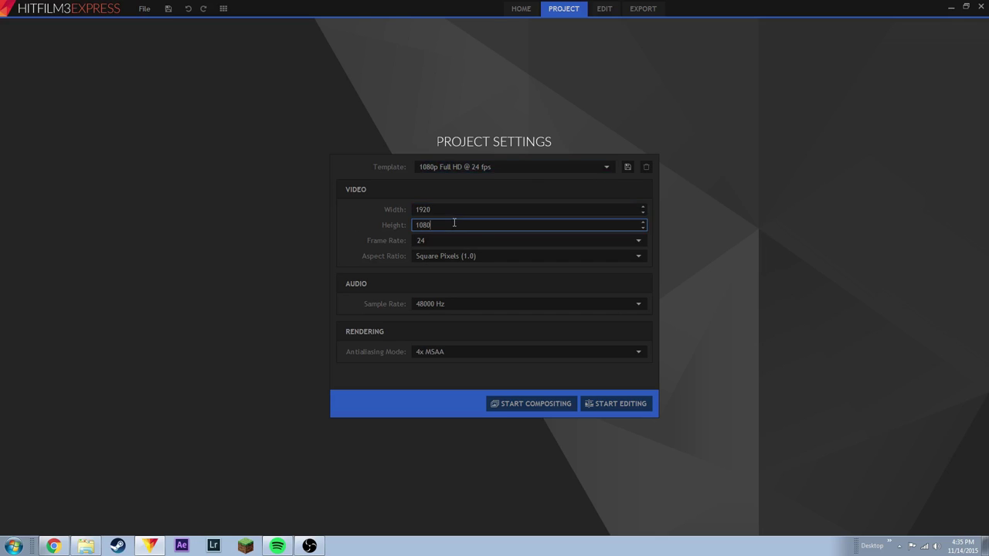
click(493, 168)
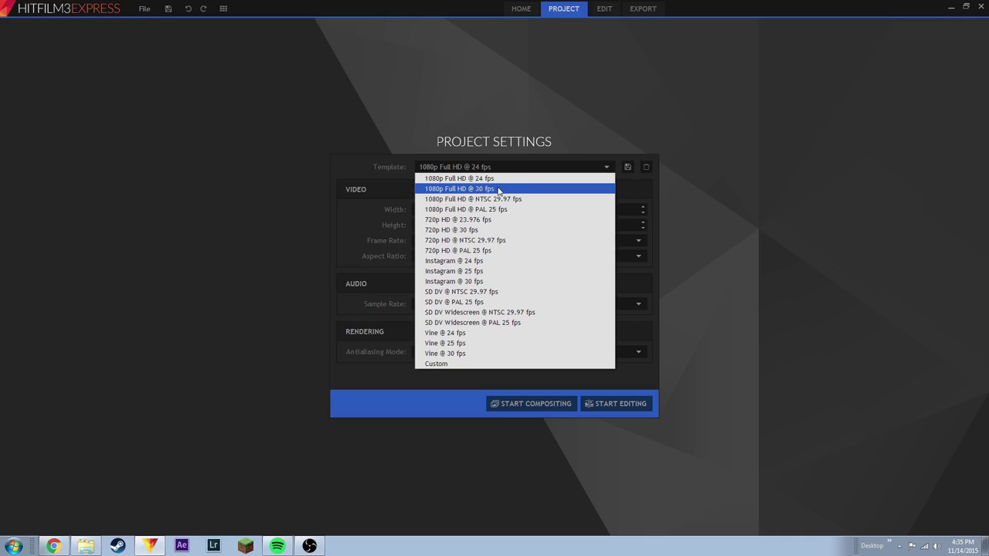
click(276, 269)
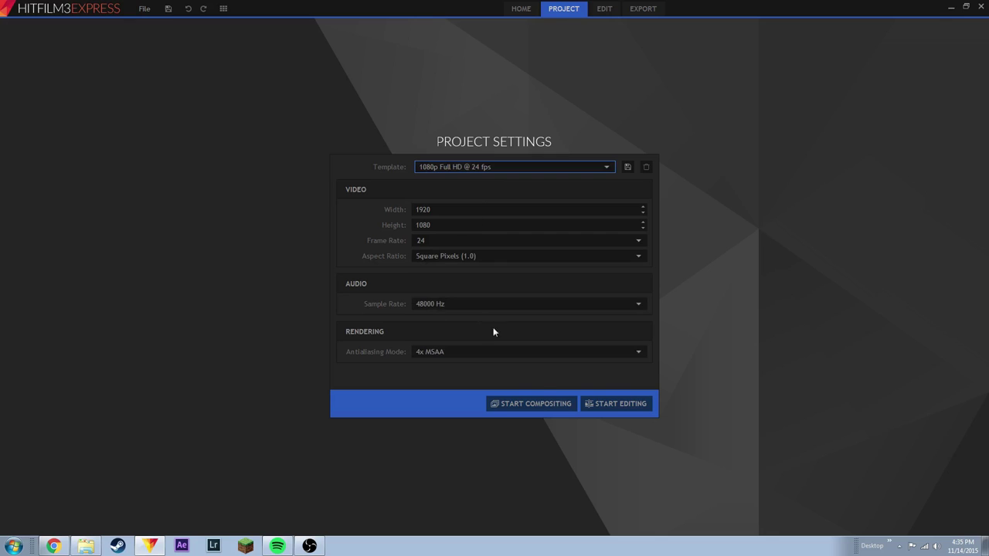
click(623, 406)
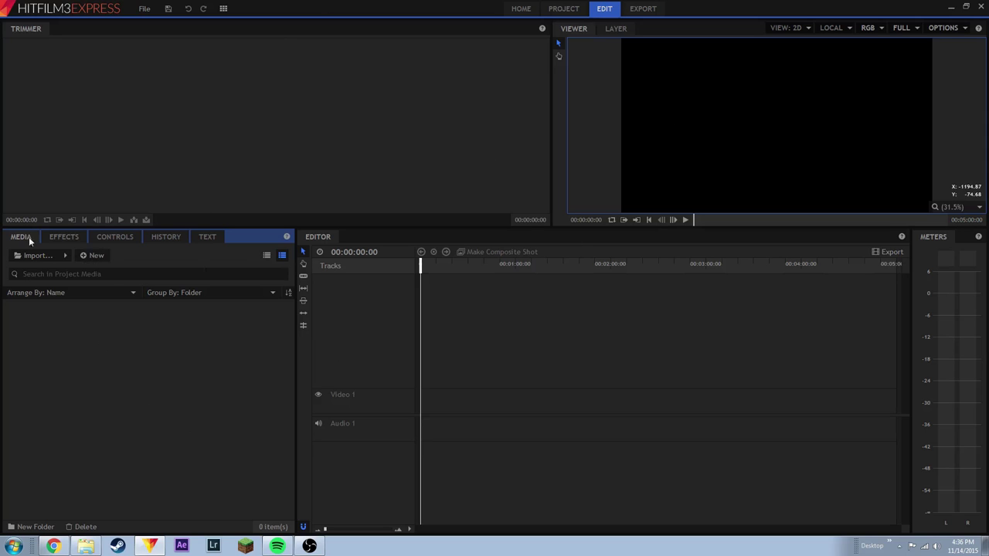
Examine the contents of the Effects, Controls, History, Text and Media panels.
click(77, 236)
click(130, 239)
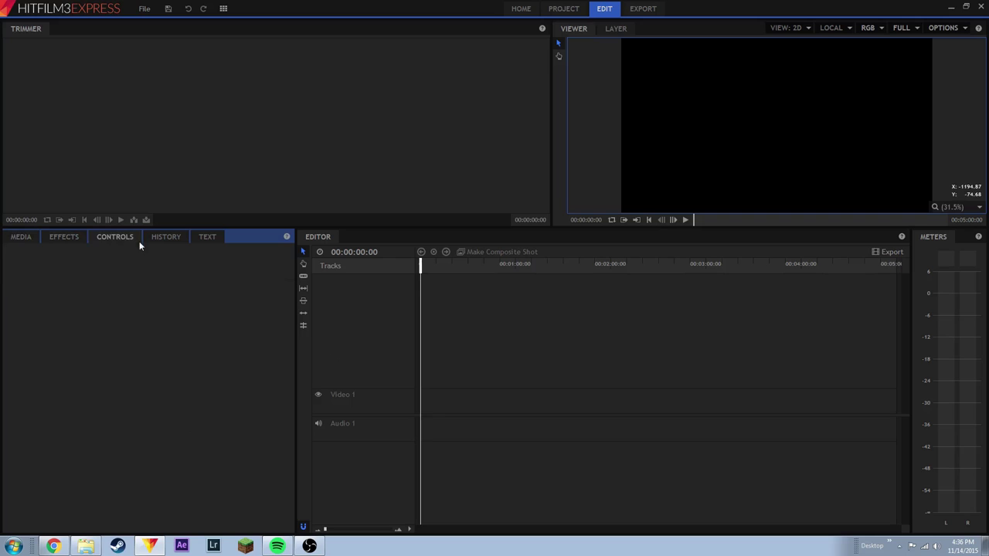
click(25, 240)
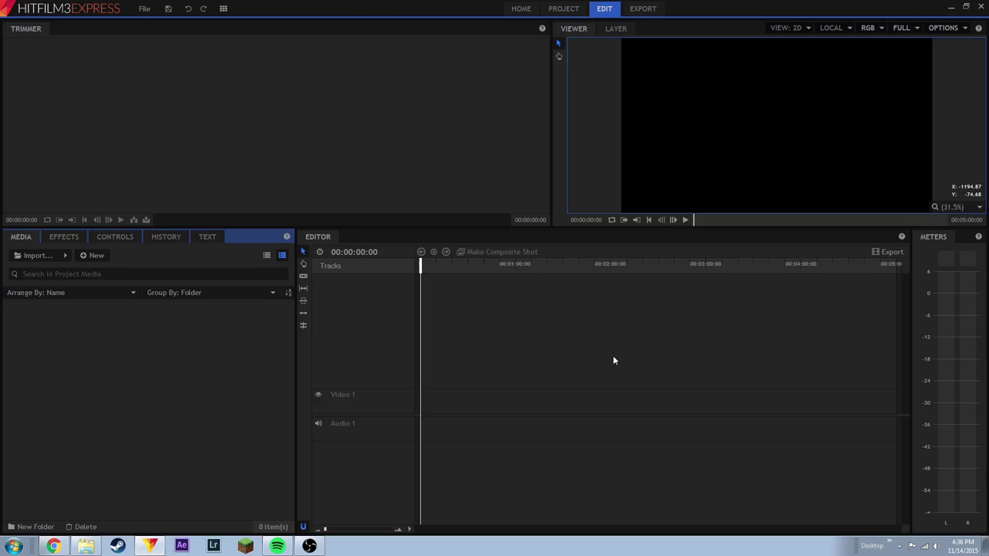
click(64, 236)
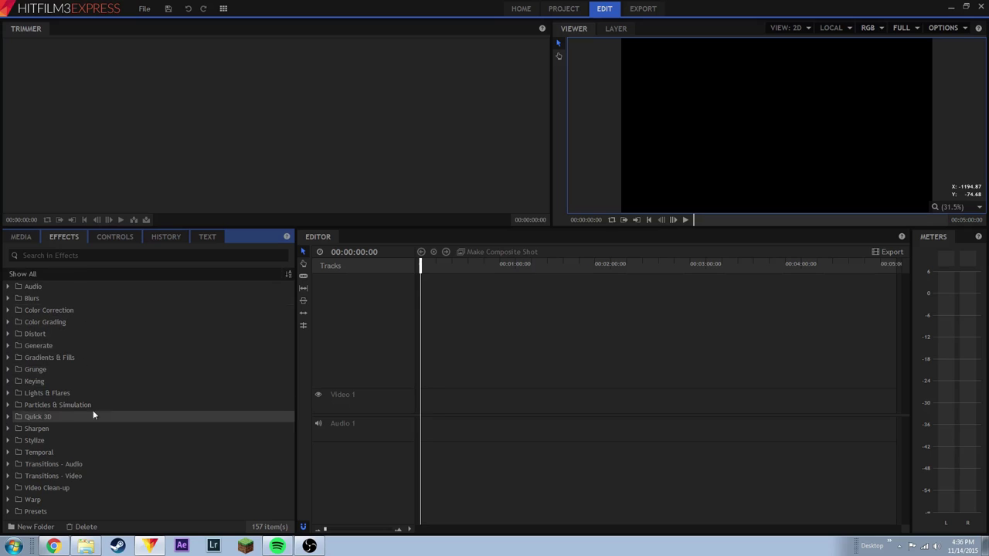
click(111, 238)
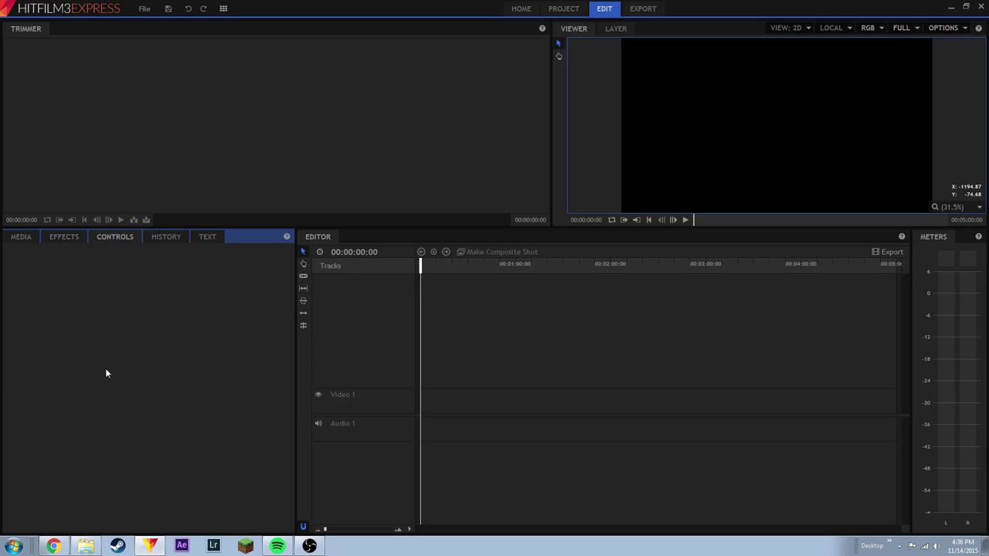
click(176, 238)
click(206, 241)
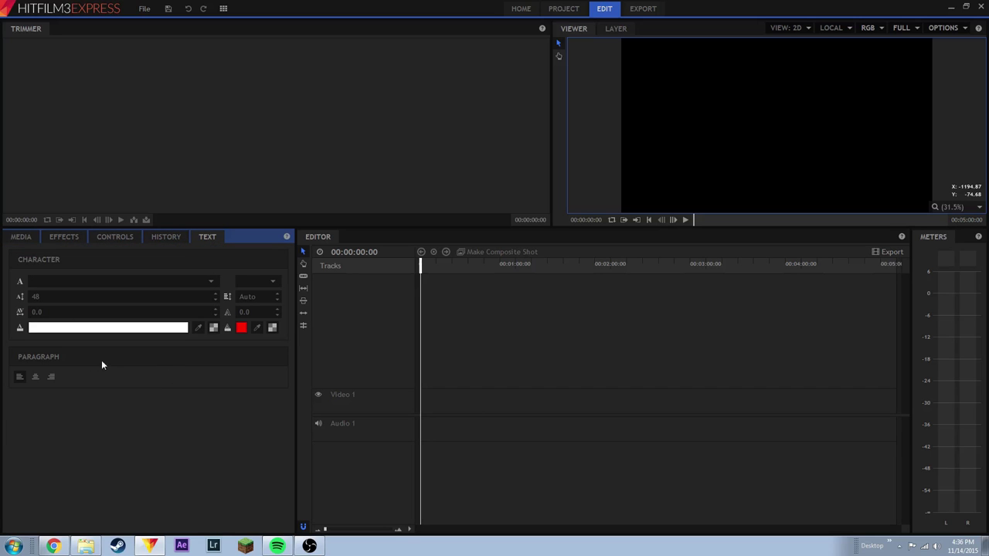
click(23, 238)
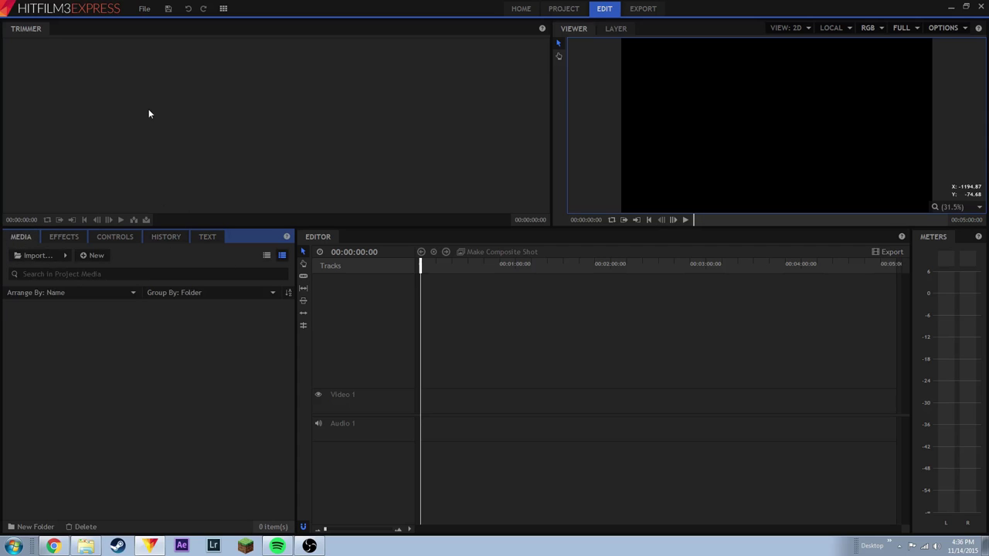
Examine the Trimmer, Viewer, Media and Editor areas of the editing workspace.
click(266, 105)
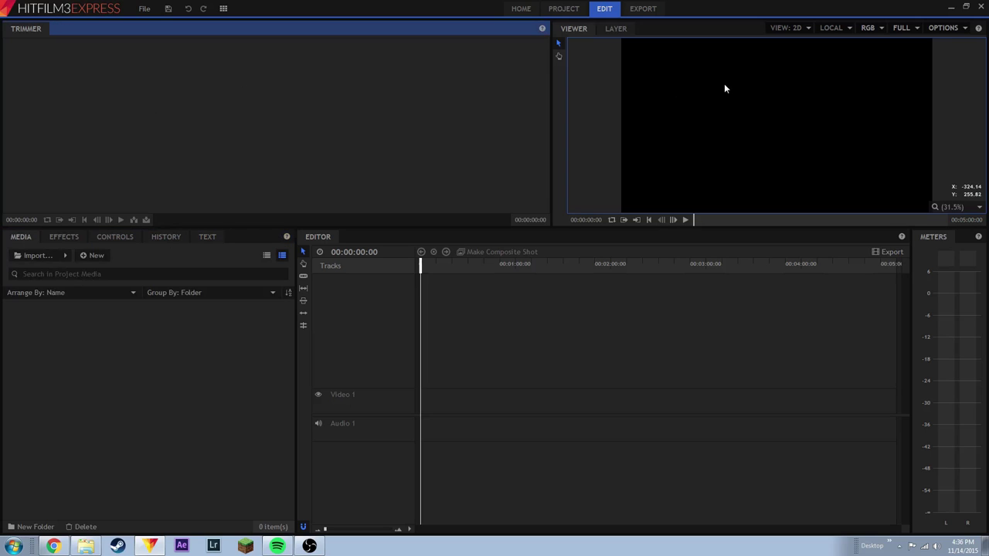
click(725, 89)
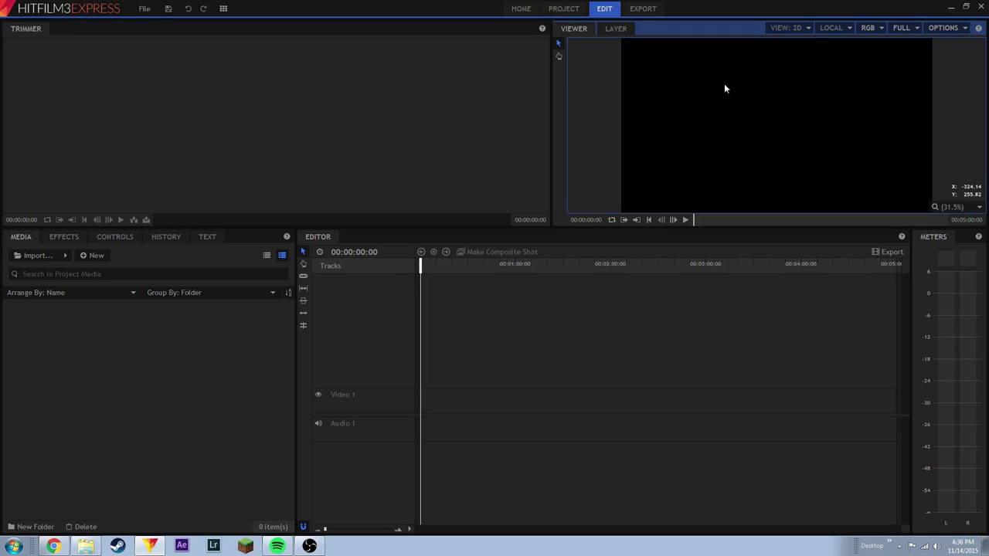
click(464, 142)
click(625, 139)
click(494, 143)
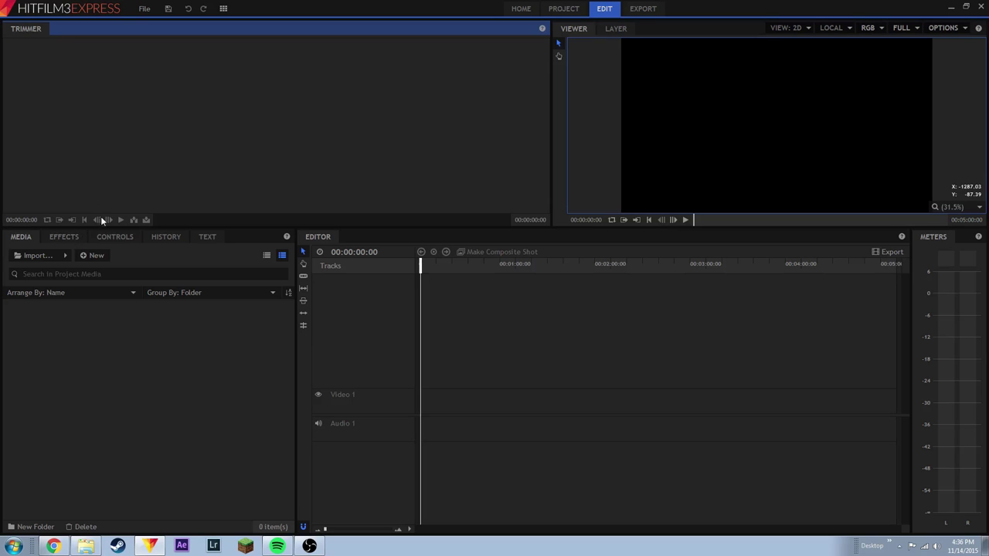
click(85, 340)
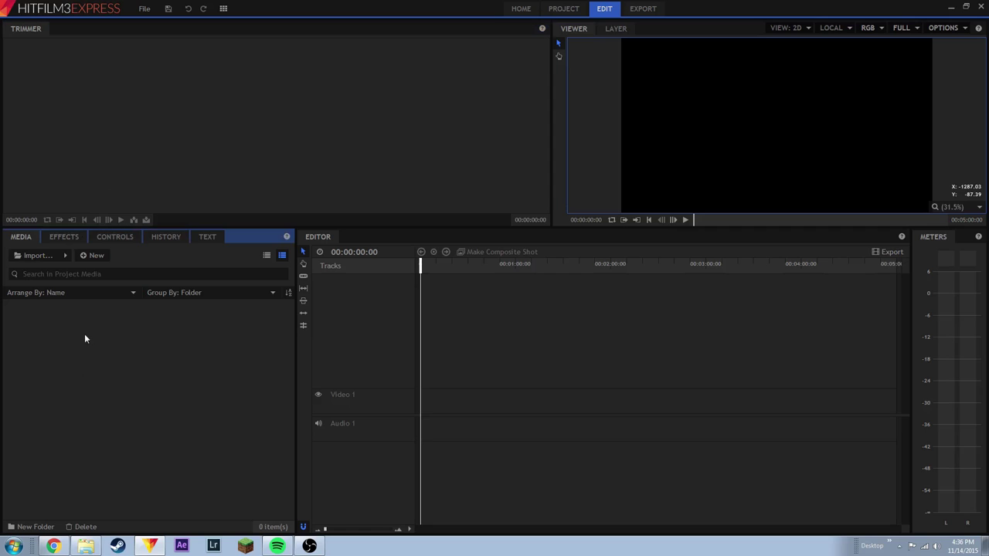
click(684, 116)
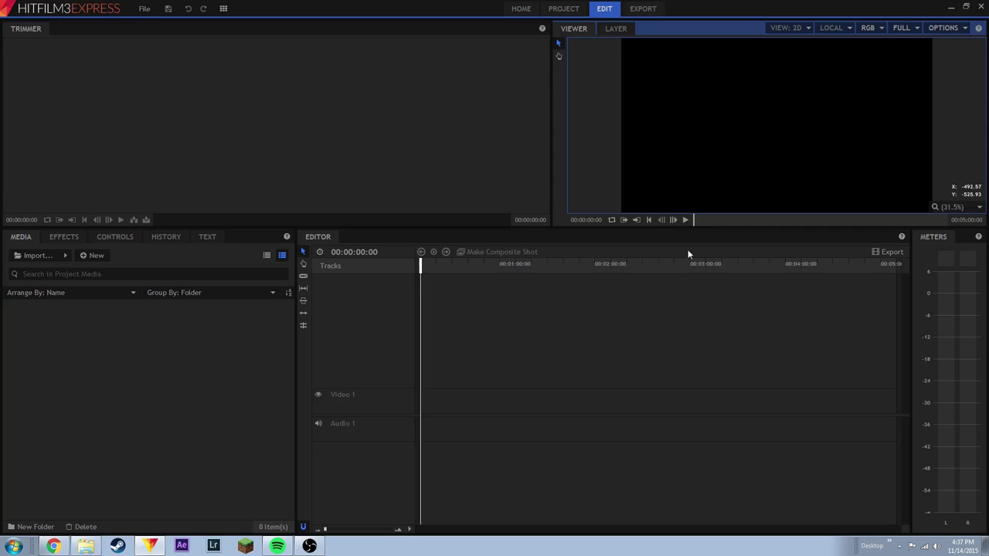
click(605, 300)
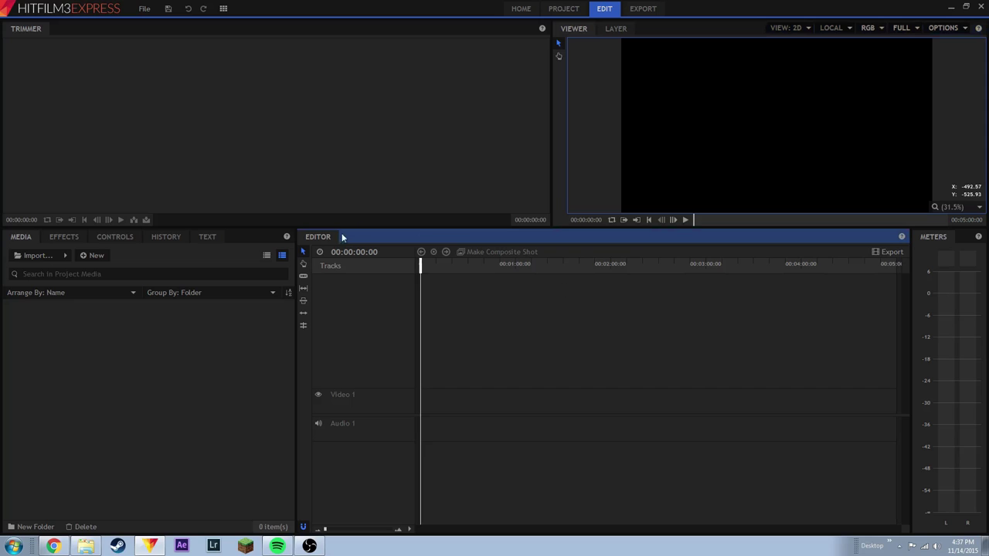
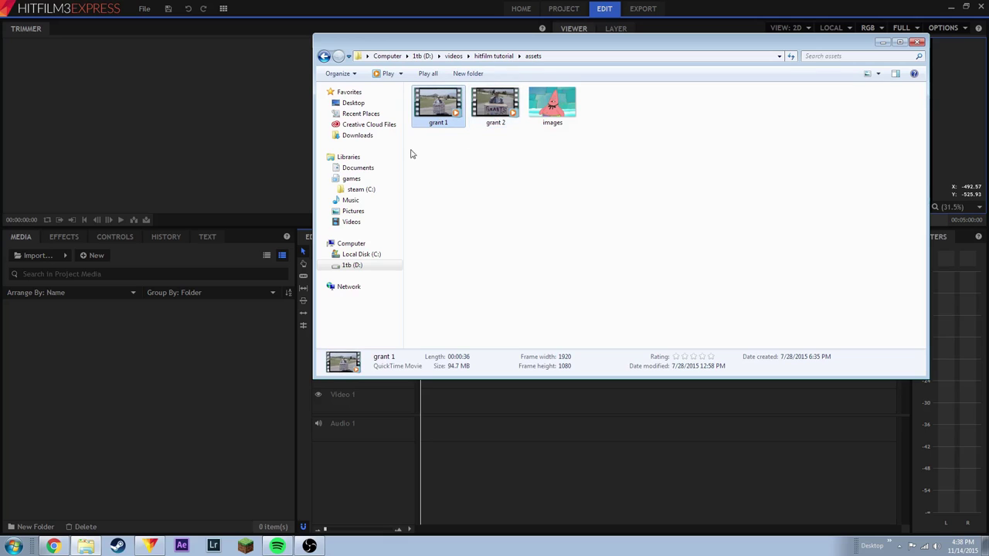
Examine the grant 1, grant 2 and images files in the assets folder.
click(478, 112)
click(554, 112)
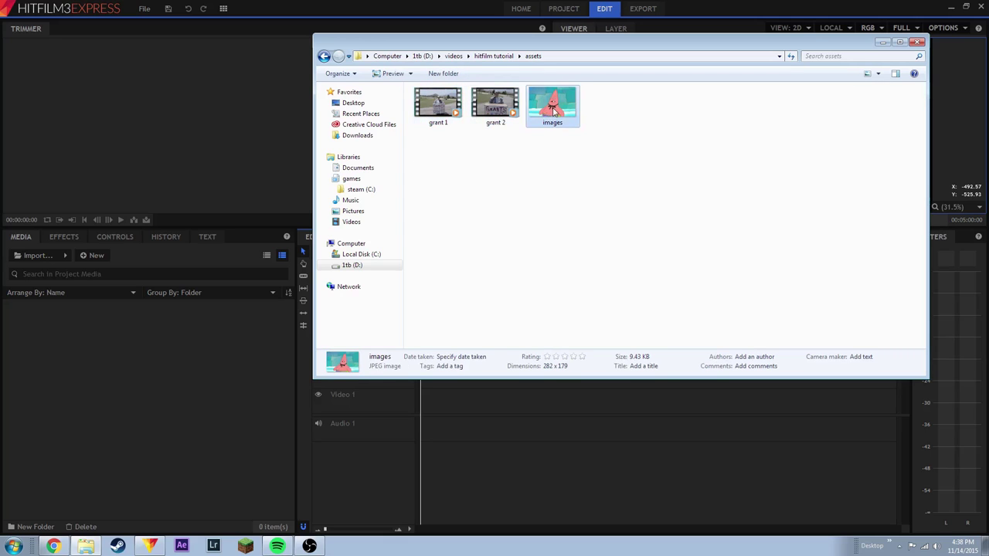
click(426, 98)
click(494, 114)
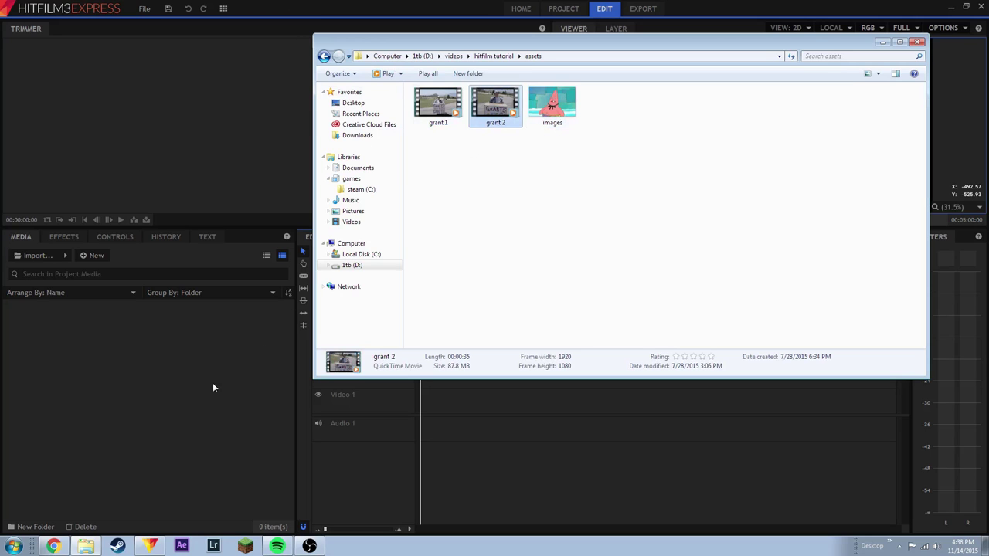
click(202, 361)
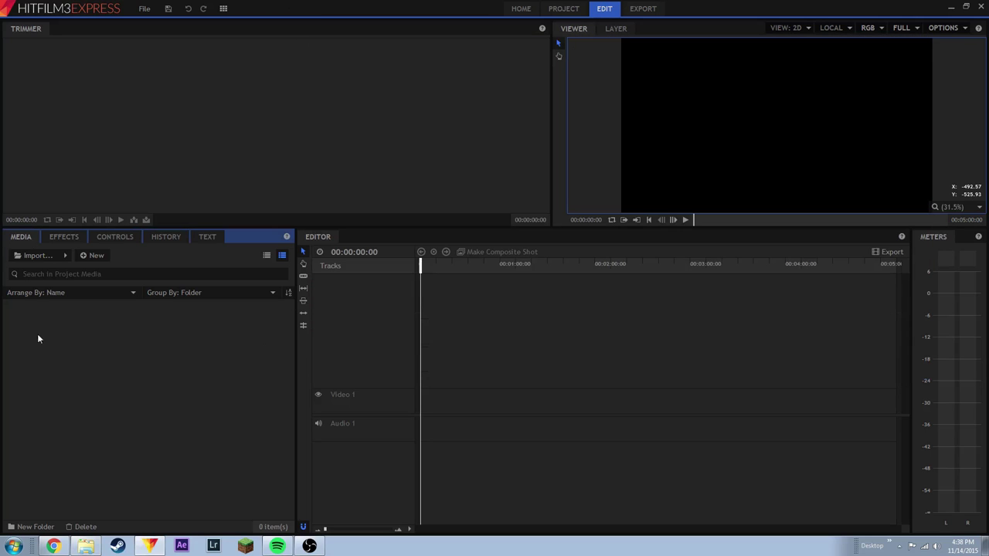
Import the grant 1, grant 2 and images files from the assets folder into the project media together.
click(87, 545)
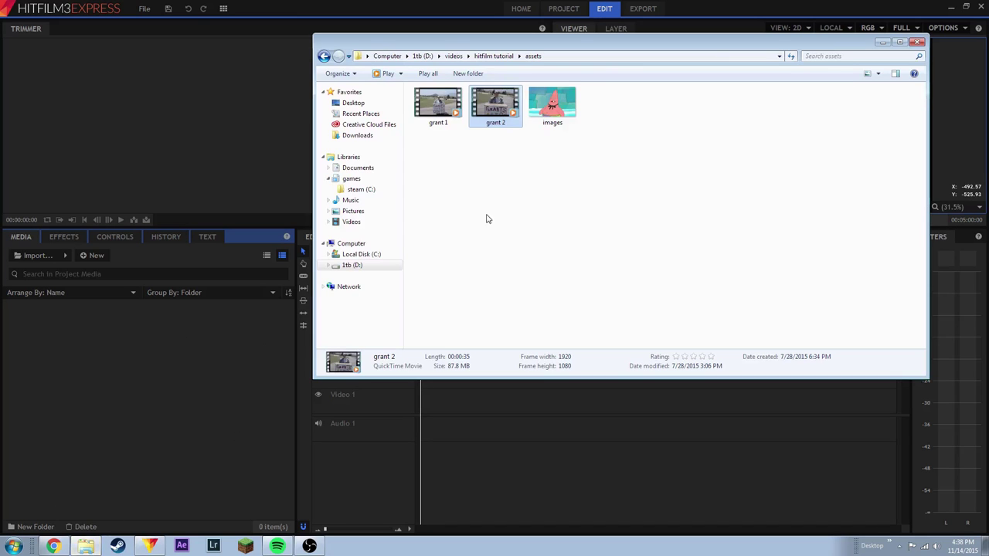
mouse_move(622, 48)
mouse_down()
mouse_move(625, 78)
mouse_move(626, 63)
mouse_up()
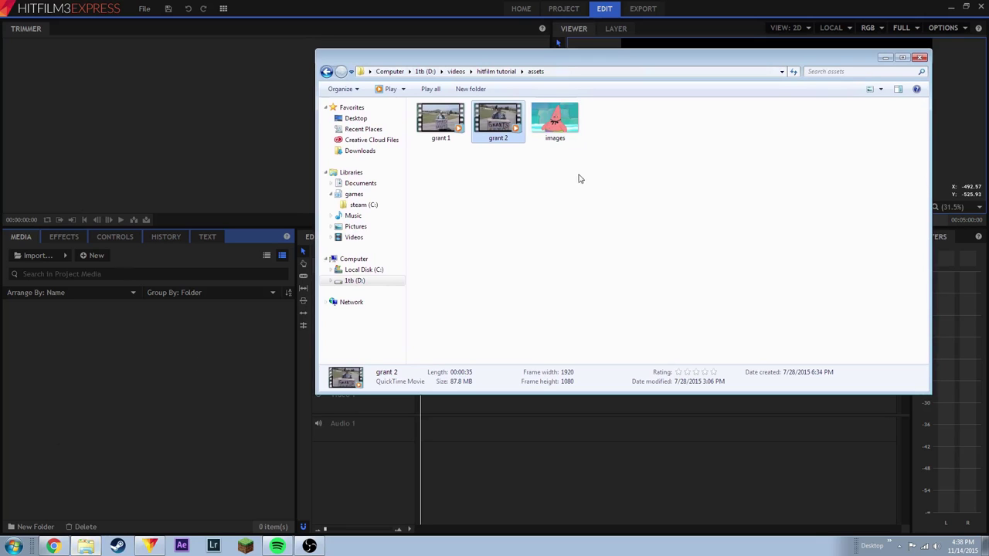
click(456, 131)
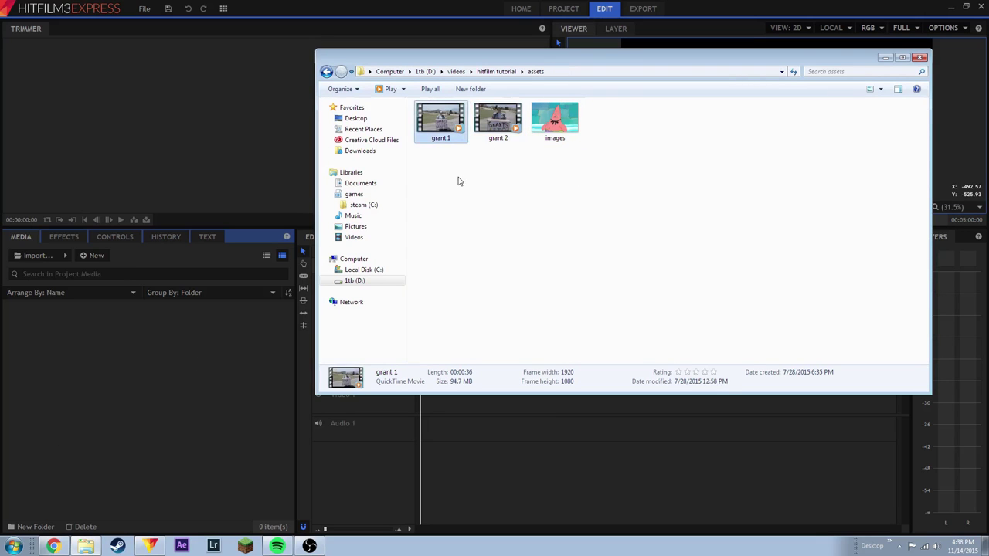
ctrl+click(555, 120)
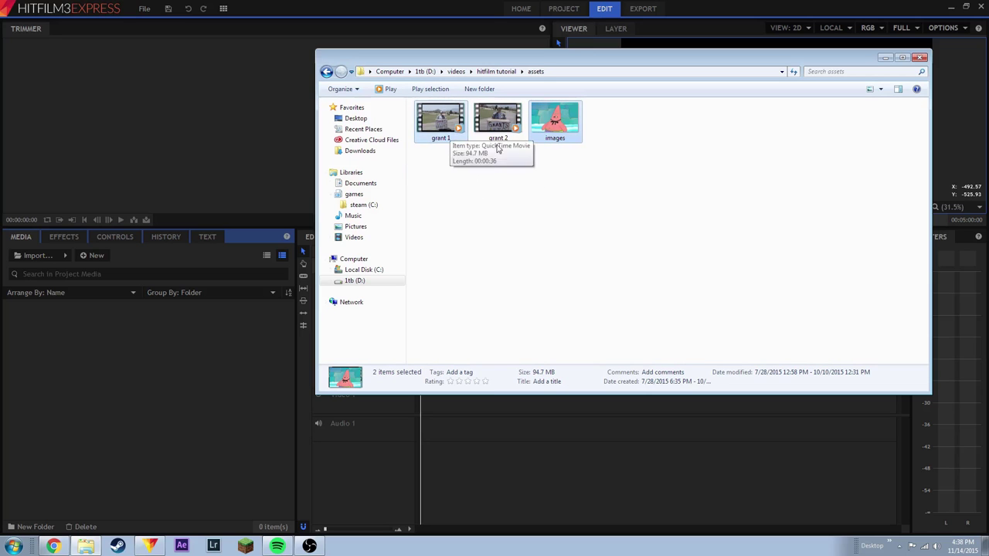
click(466, 163)
click(442, 120)
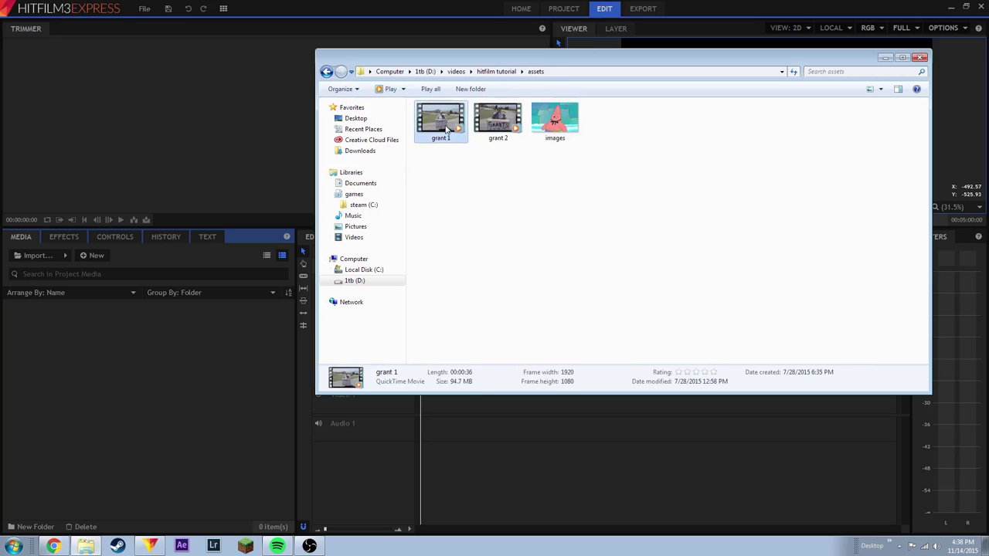
shift+click(554, 128)
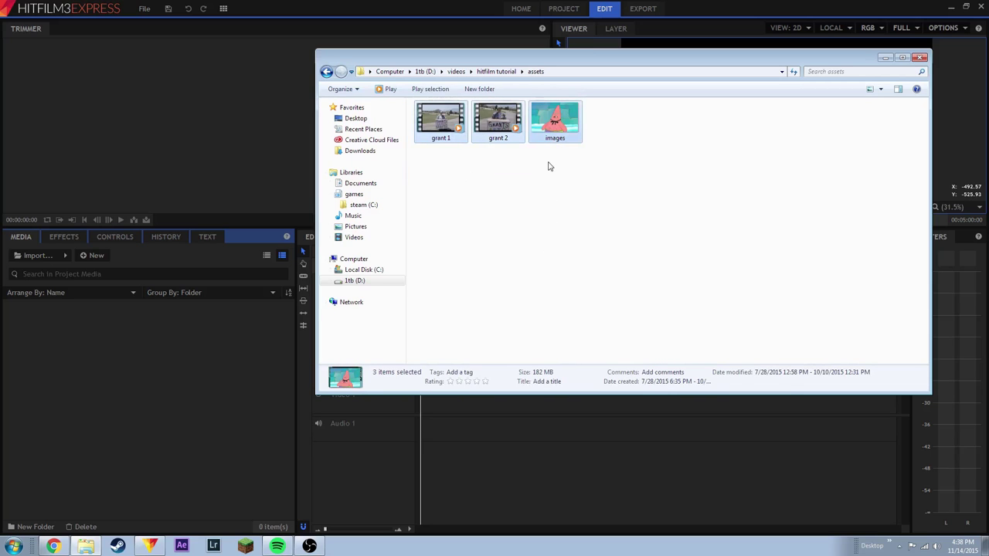
ctrl+click(486, 136)
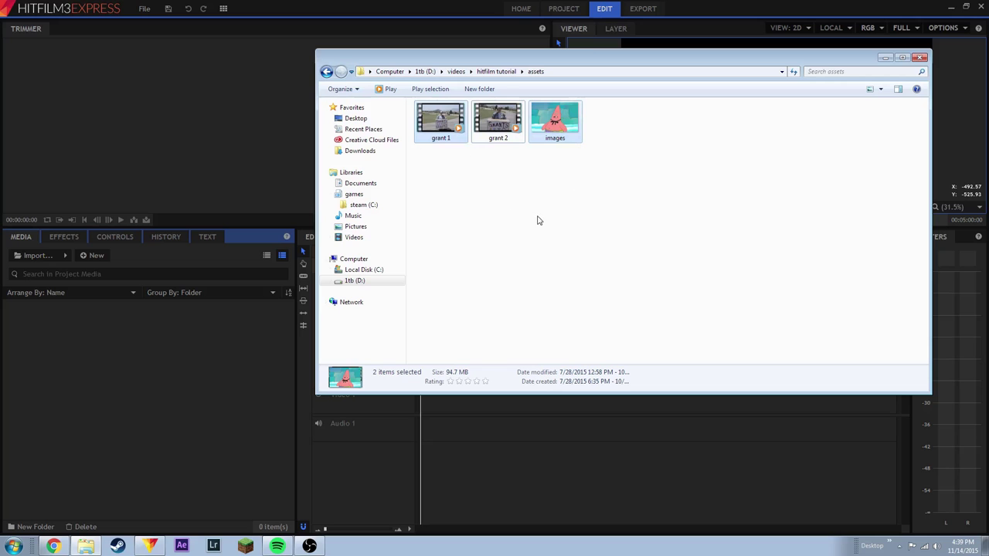
ctrl+click(498, 120)
drag(497, 120, 134, 367)
click(136, 455)
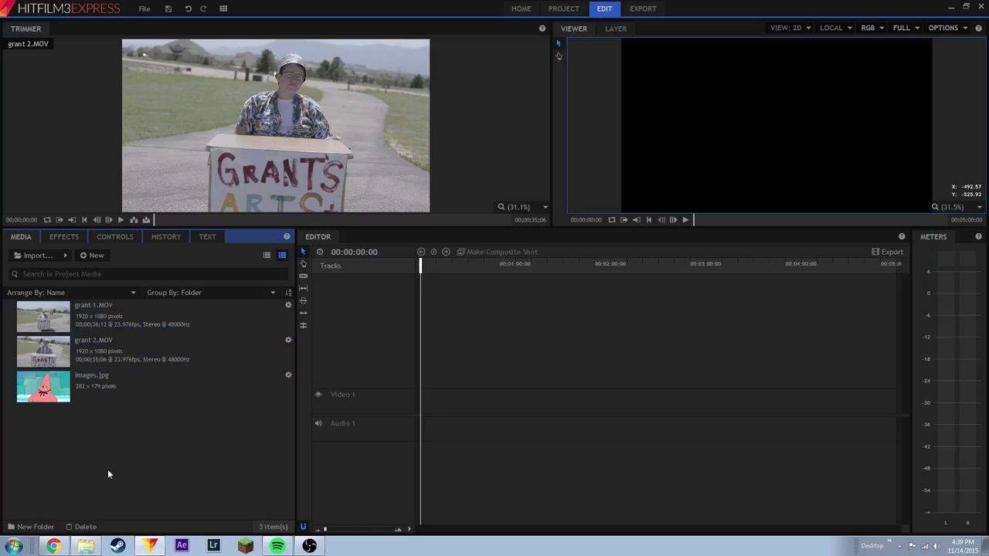
Return to the assets folder and review the file operations available for grant 2.
mouse_move(89, 550)
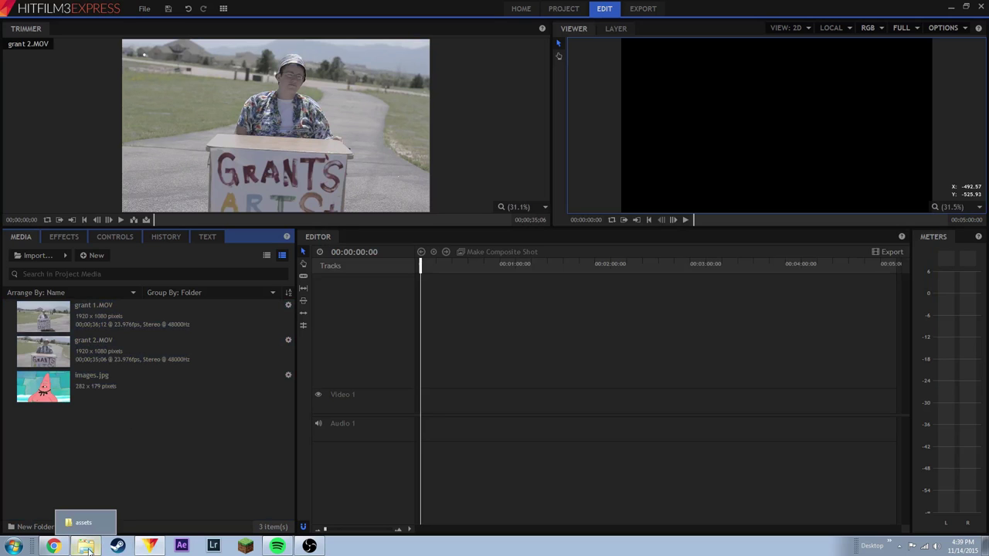
click(87, 549)
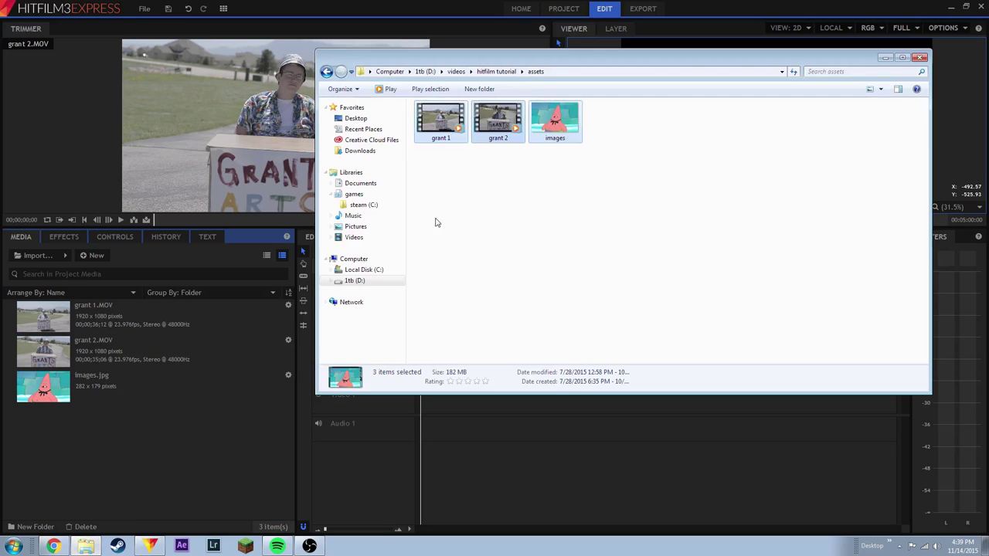
click(466, 157)
click(477, 131)
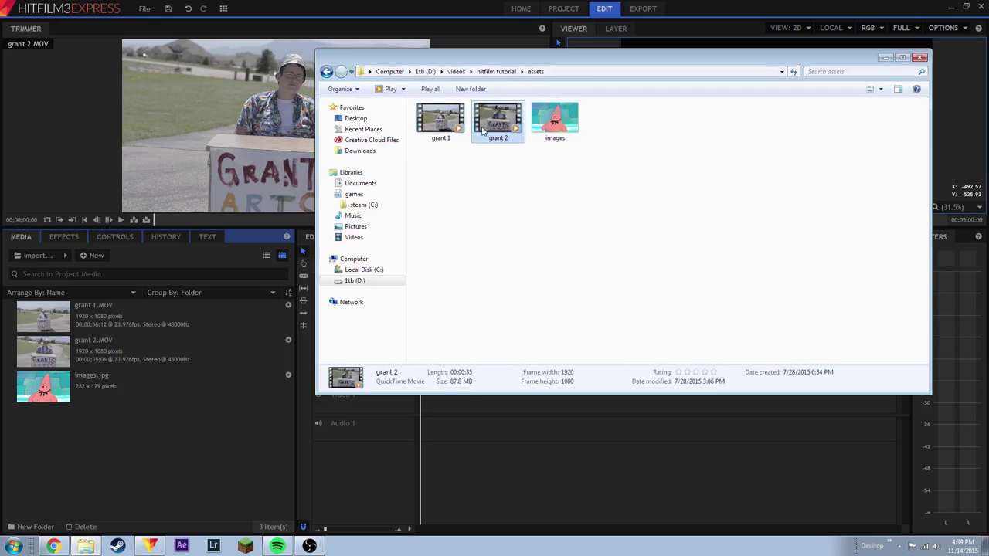
right_click(482, 132)
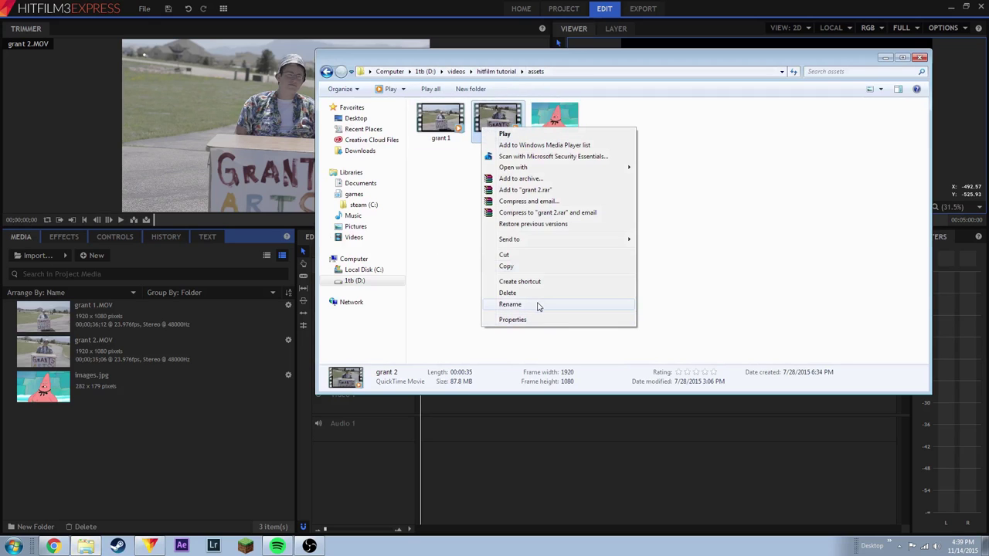
click(548, 161)
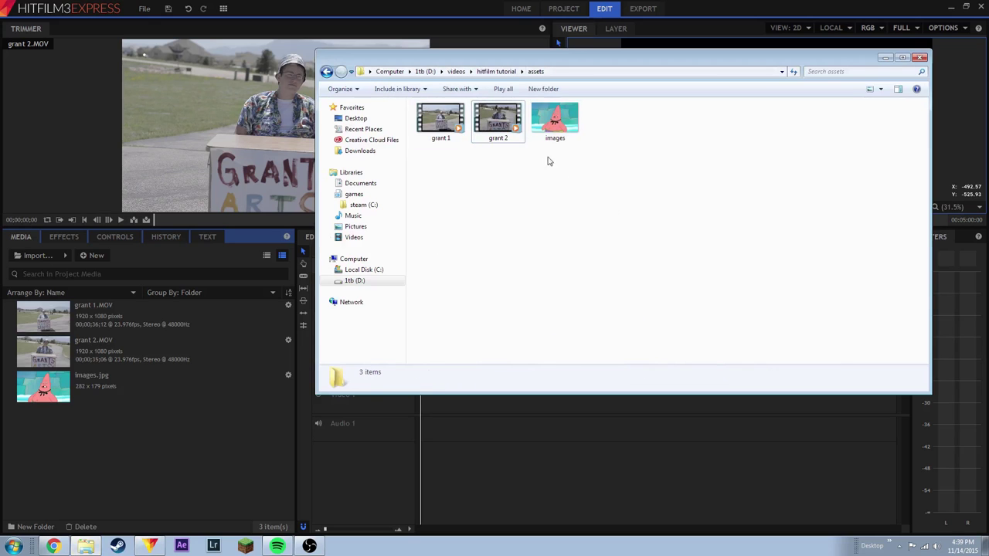
click(498, 127)
click(498, 138)
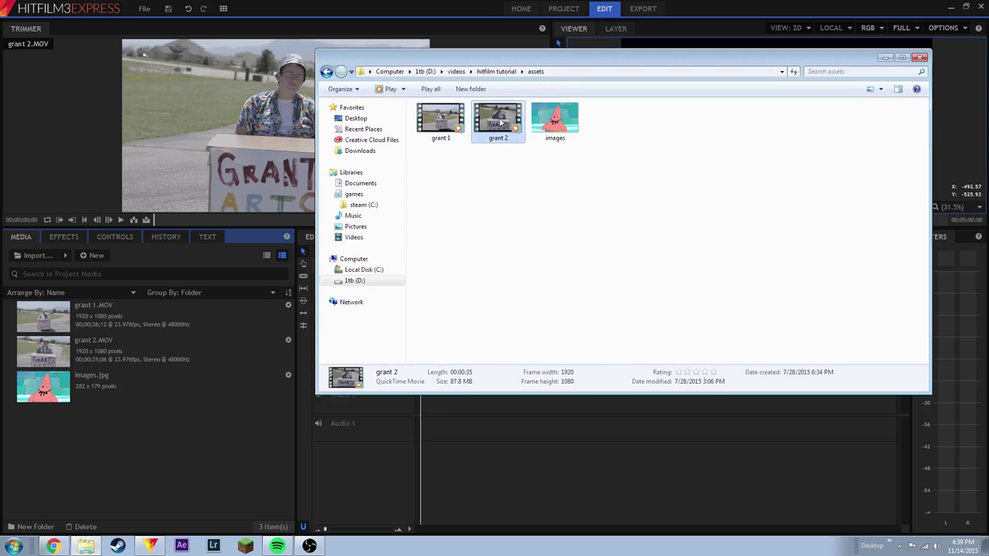
Review the operations available for grant 2.MOV in the project media, including Rename.
click(126, 344)
right_click(126, 343)
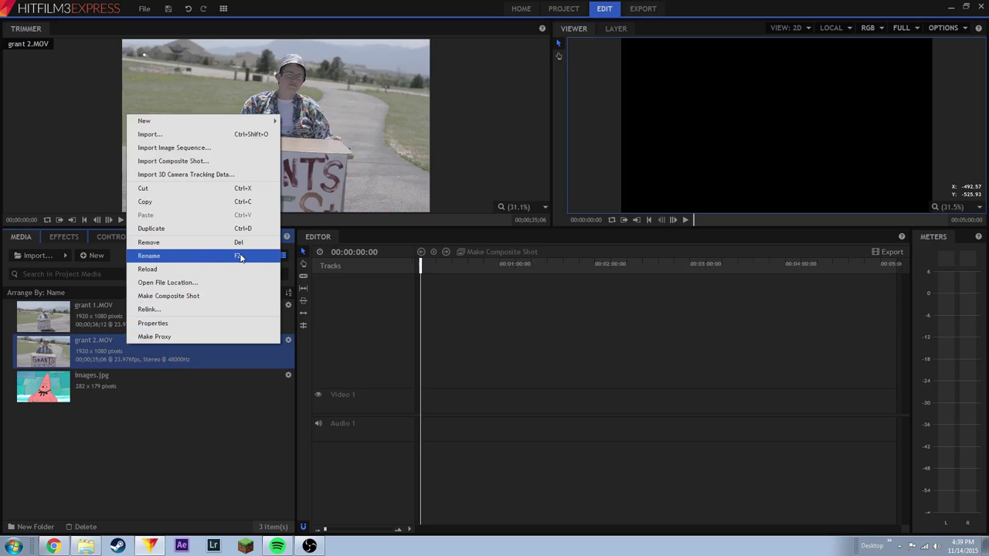
click(116, 423)
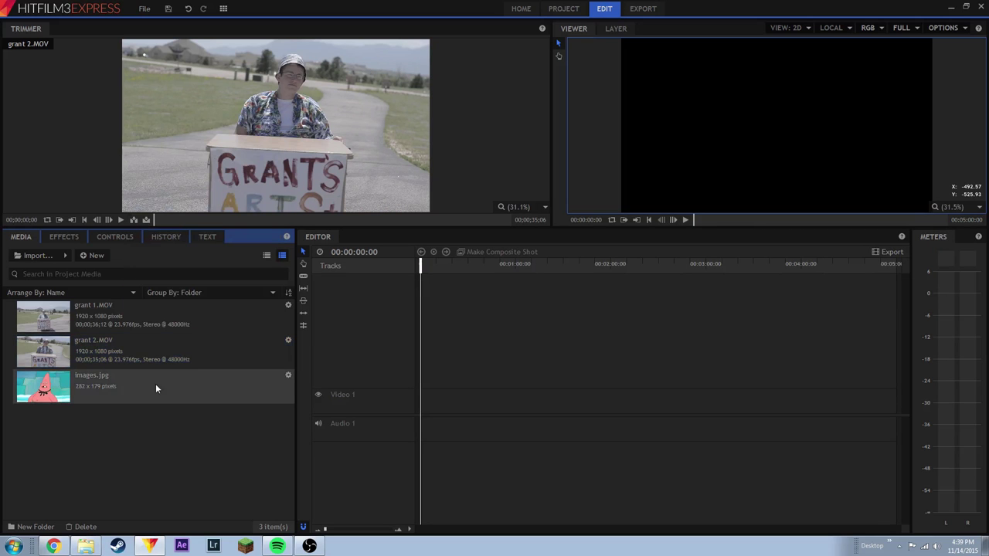
Load grant 1.MOV into the Trimmer and scrub through its footage.
click(150, 330)
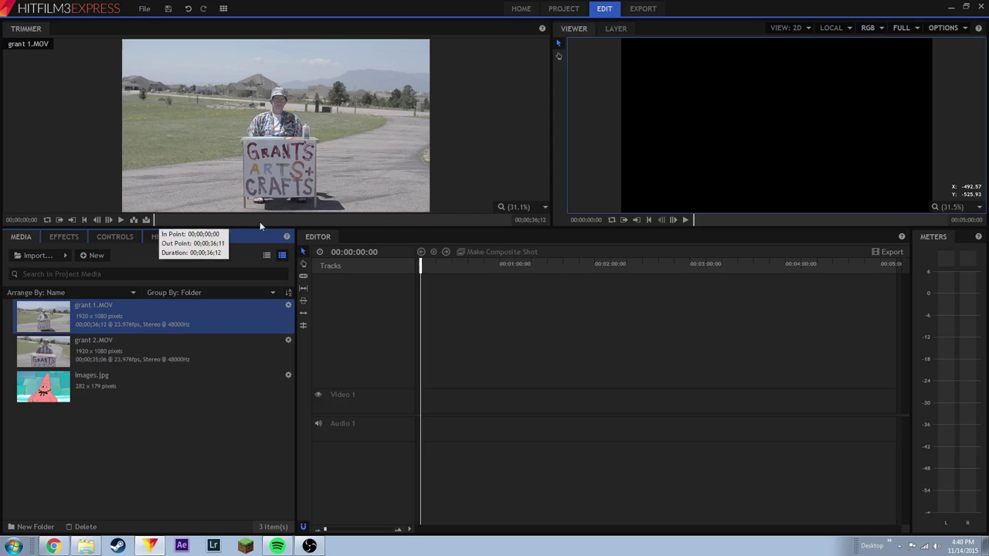
click(170, 220)
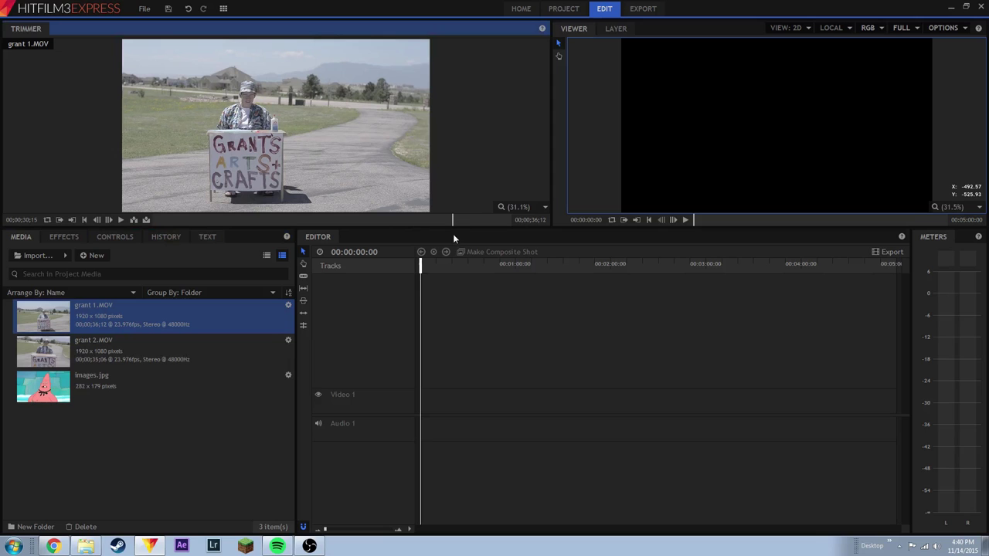
drag(167, 217, 146, 221)
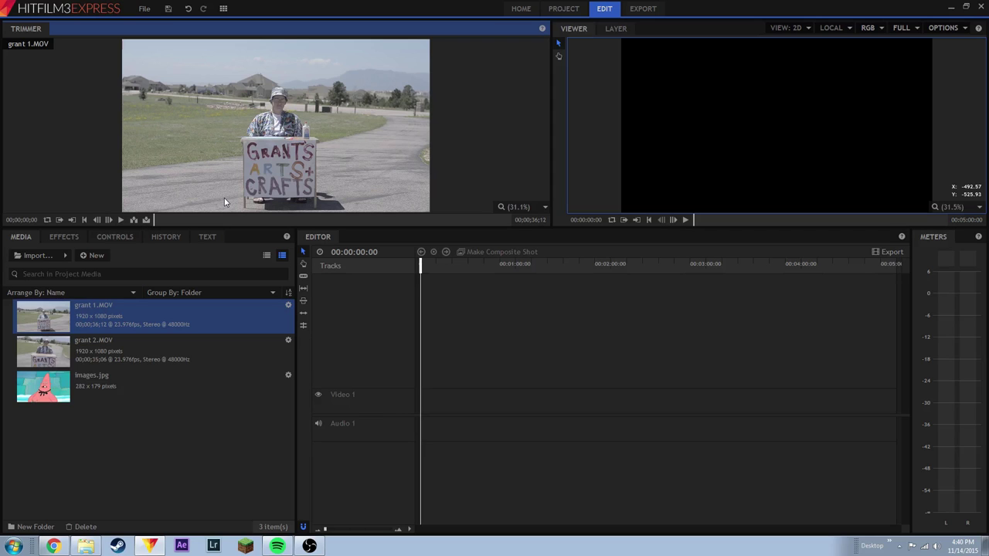
click(157, 219)
click(182, 220)
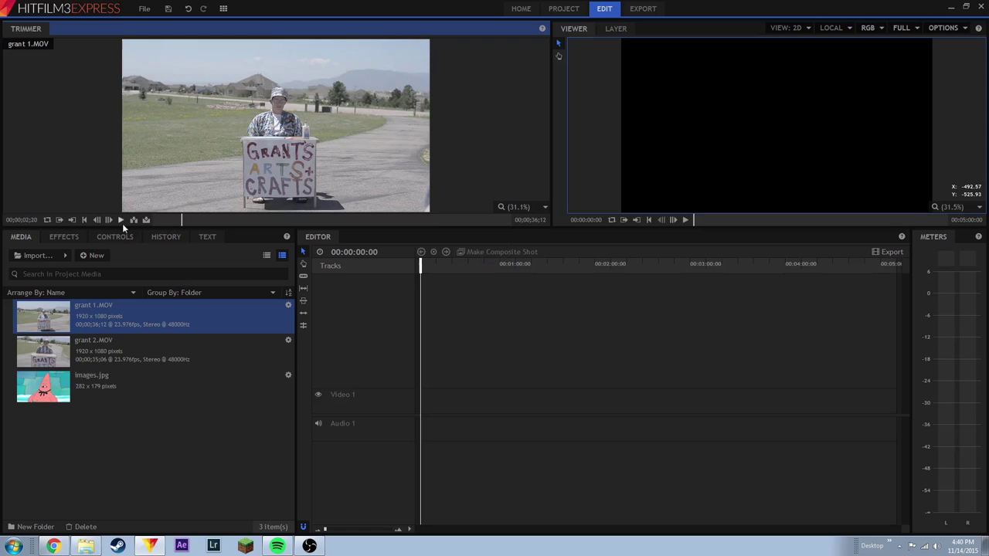
Preview grant 2.MOV and images.jpg in the Trimmer, and return to grant 1.MOV.
click(149, 348)
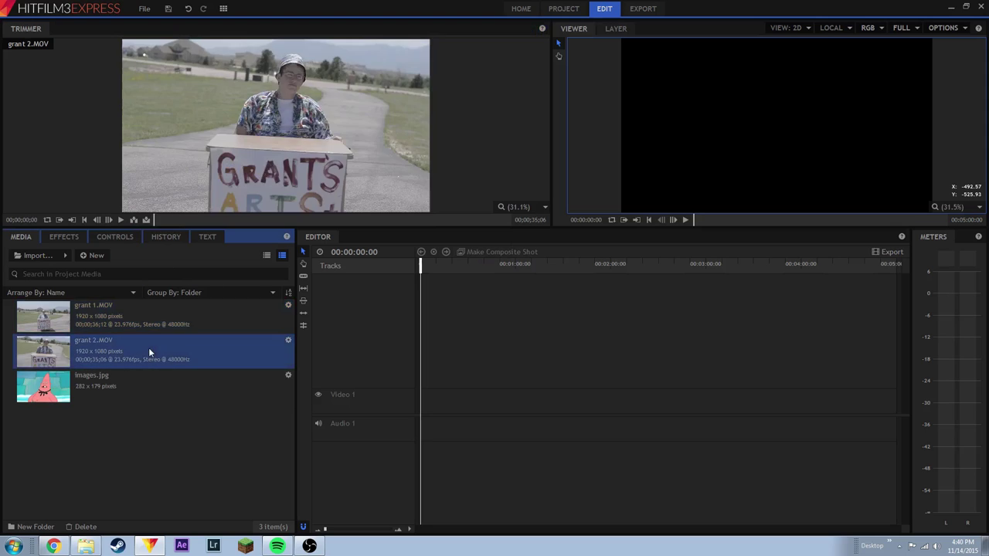
click(128, 374)
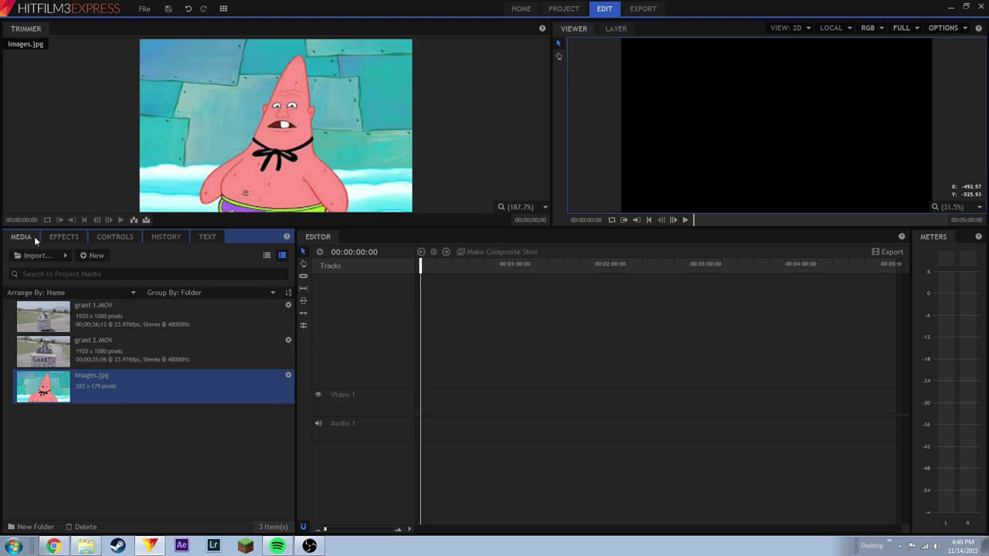
click(135, 353)
click(133, 320)
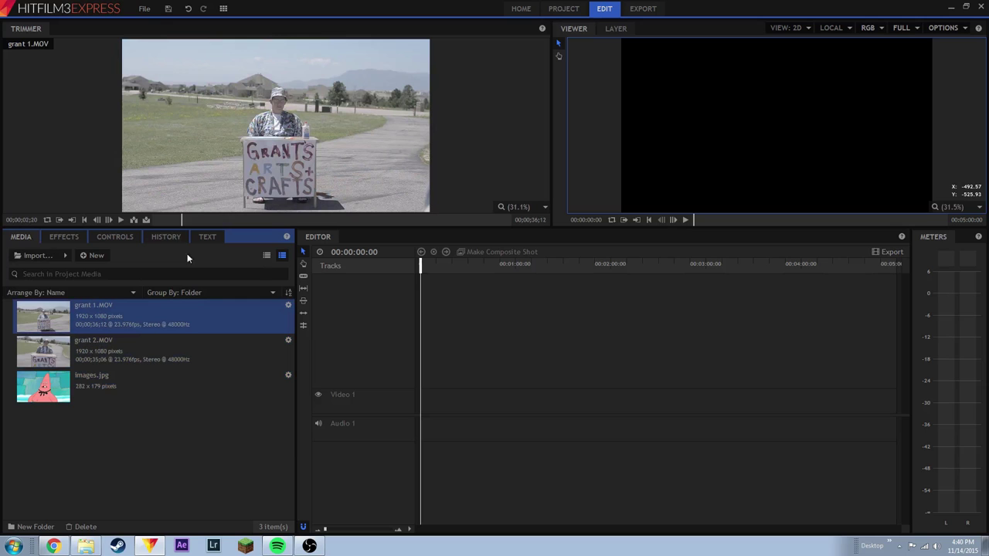
Play the opening seconds of grant 1.MOV in the Trimmer from near its start.
drag(174, 220, 156, 221)
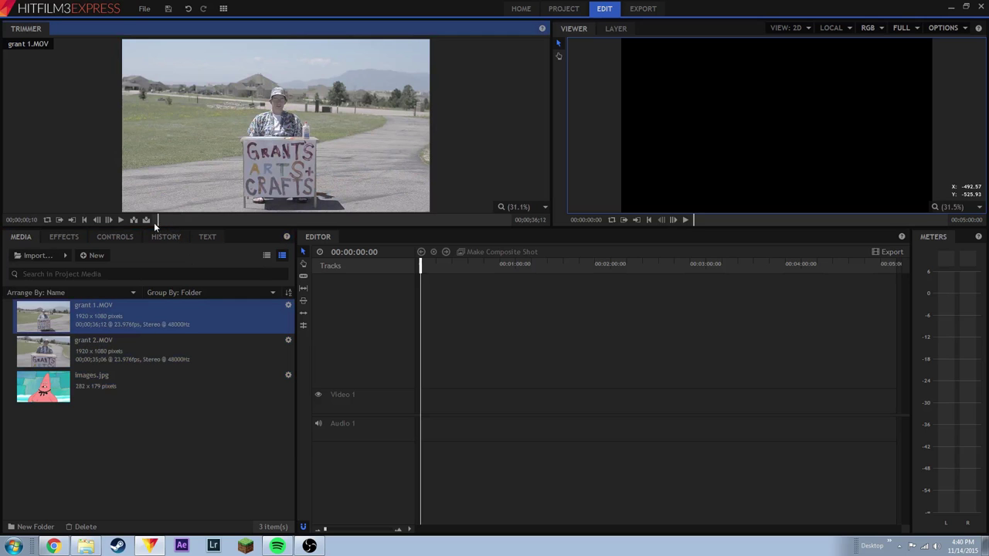
key(space)
key(space)
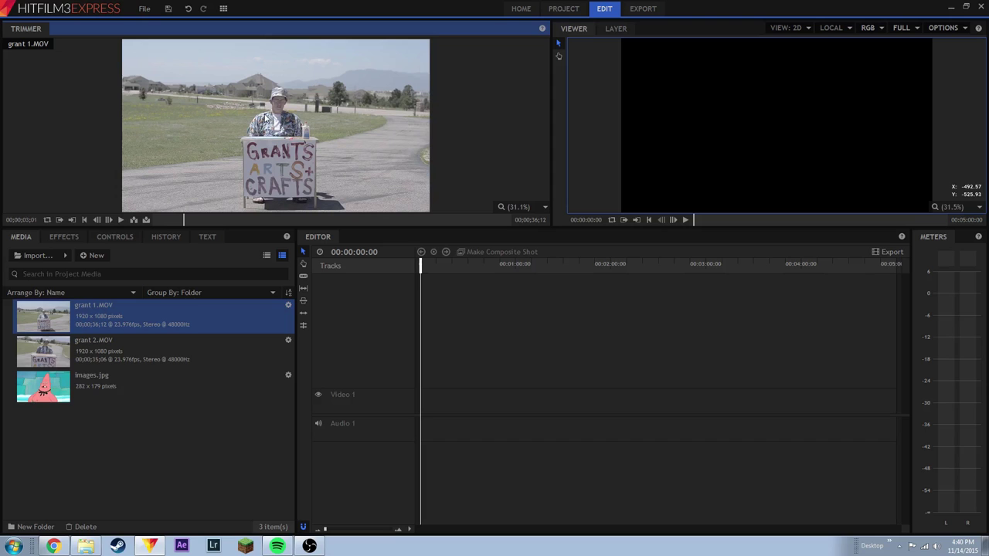
Look at the original grant 2 file in the assets folder and return to the HitFilm project.
click(86, 545)
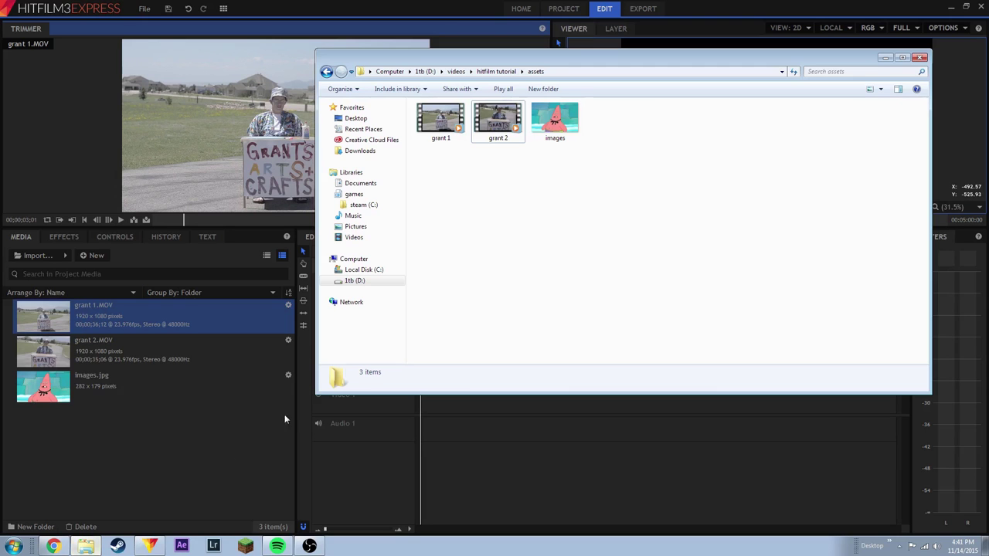
click(499, 116)
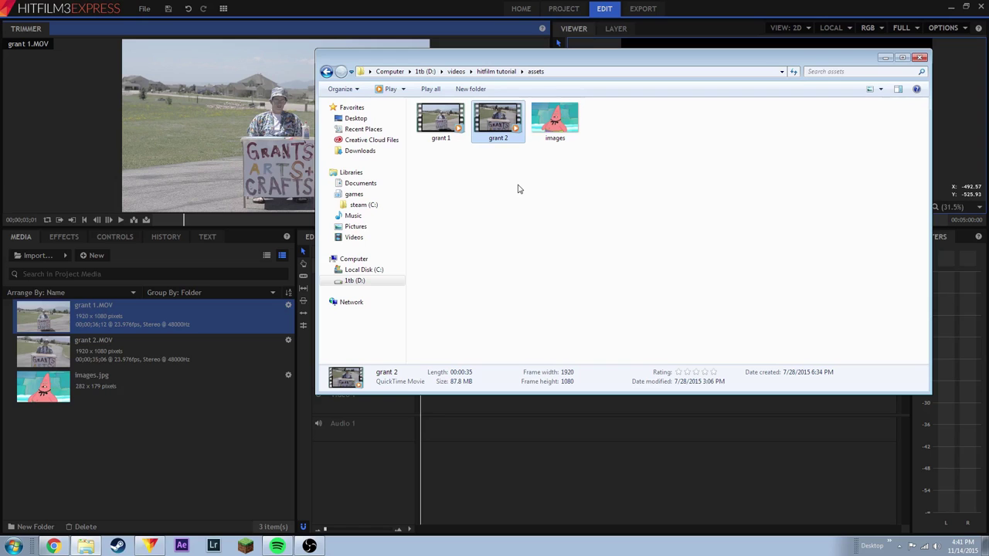
click(207, 485)
Set the In point of grant 1.MOV in the Trimmer at 00;00;10;18 and play the clip from there.
click(178, 222)
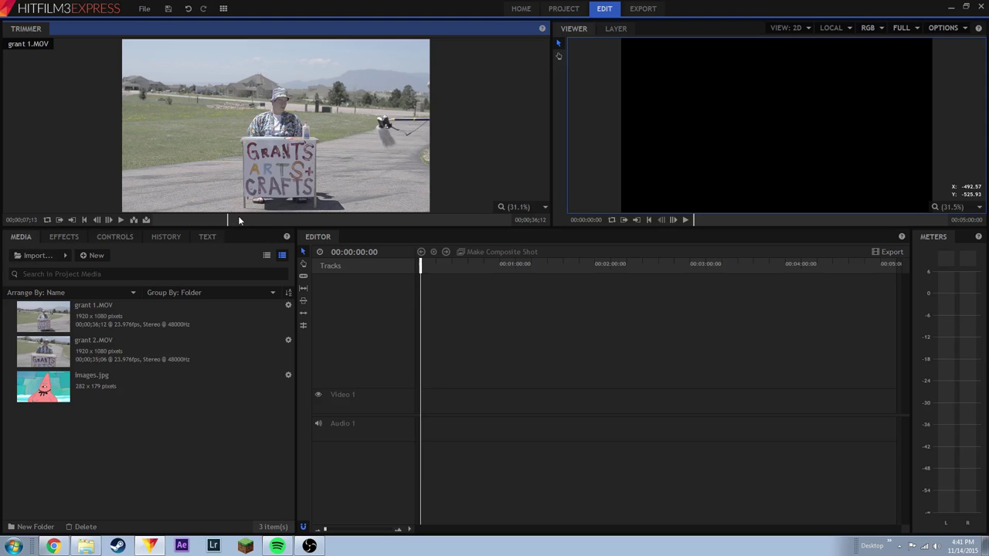
click(242, 218)
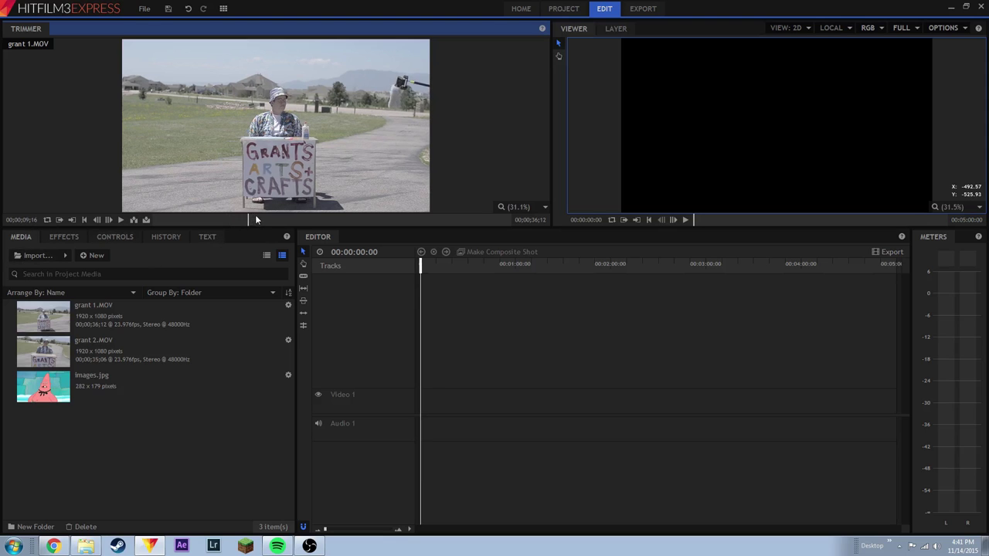
click(258, 219)
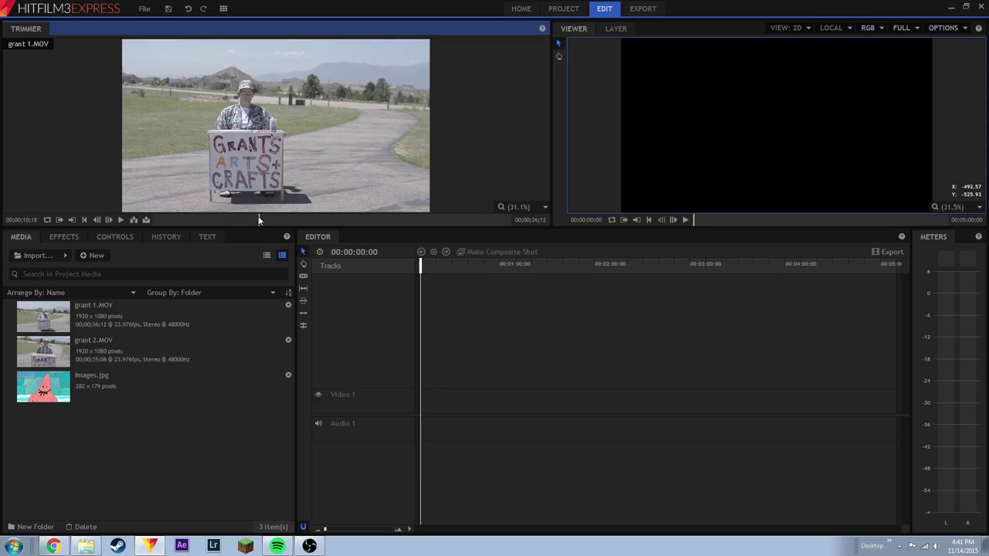
click(58, 220)
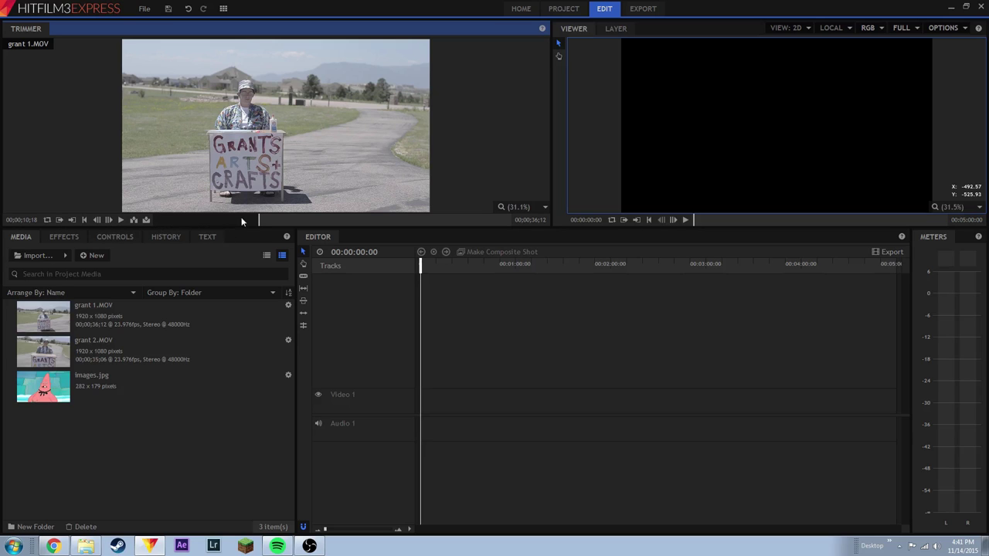
key(space)
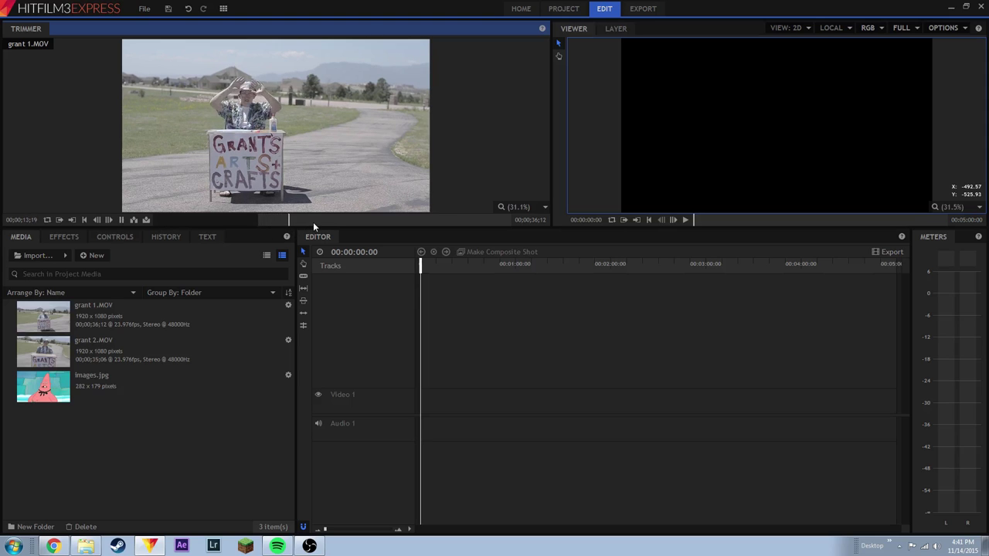
Set the Out point of grant 1.MOV in the Trimmer at 00;00;15;16.
key(space)
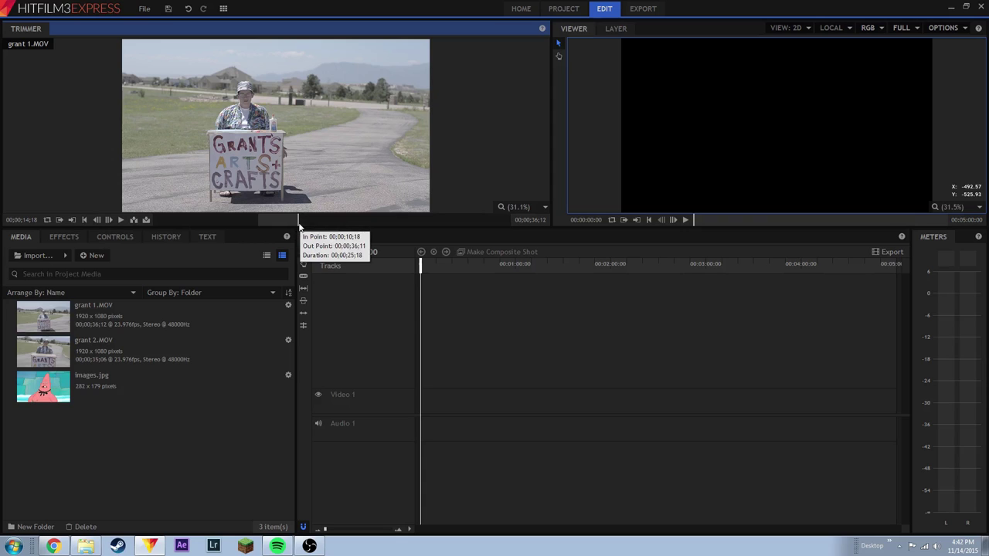
click(330, 220)
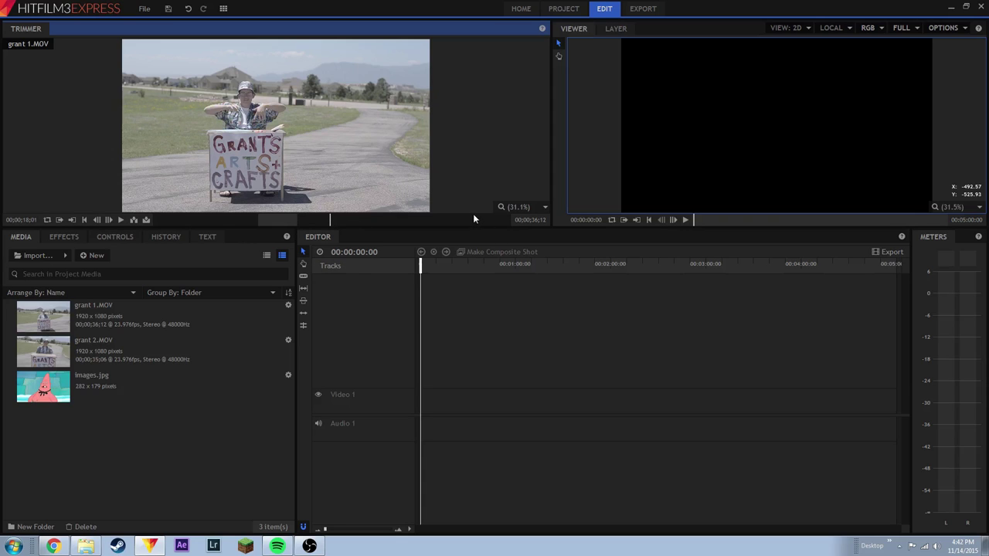
click(70, 220)
drag(328, 220, 352, 219)
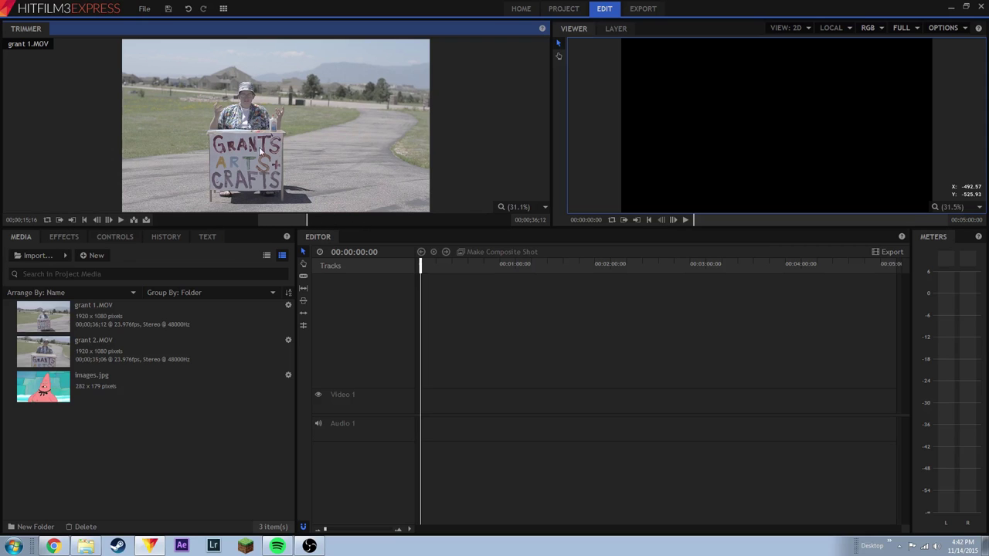
Place the trimmed grant 1.MOV at the start of Video 1, matching the editor sequence's settings to the clip, and select it in the Viewer.
drag(246, 112, 425, 398)
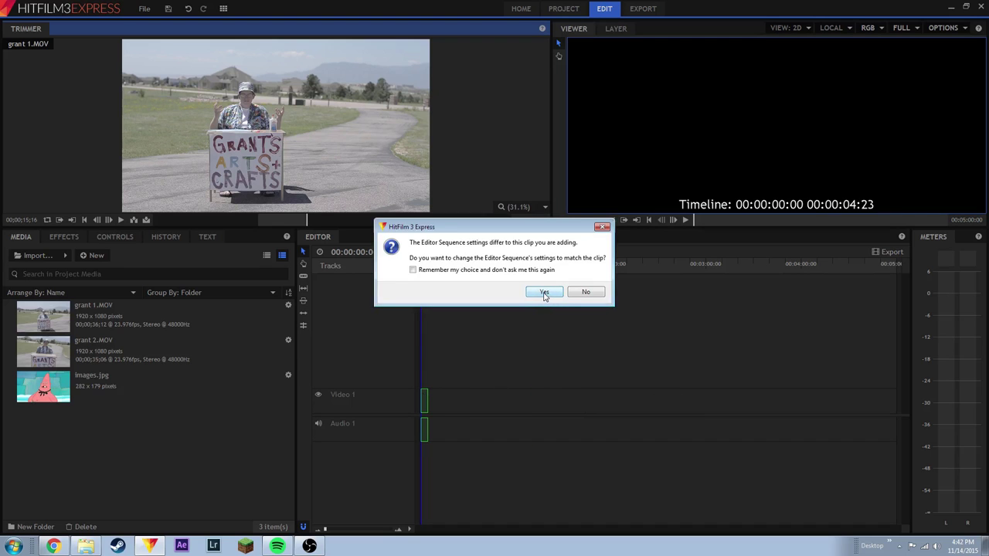
click(545, 292)
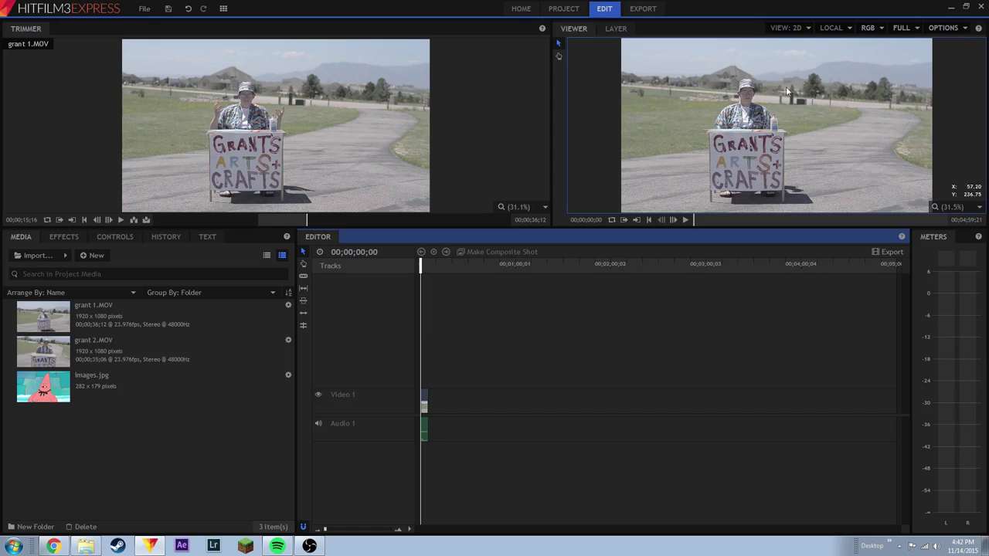
click(749, 151)
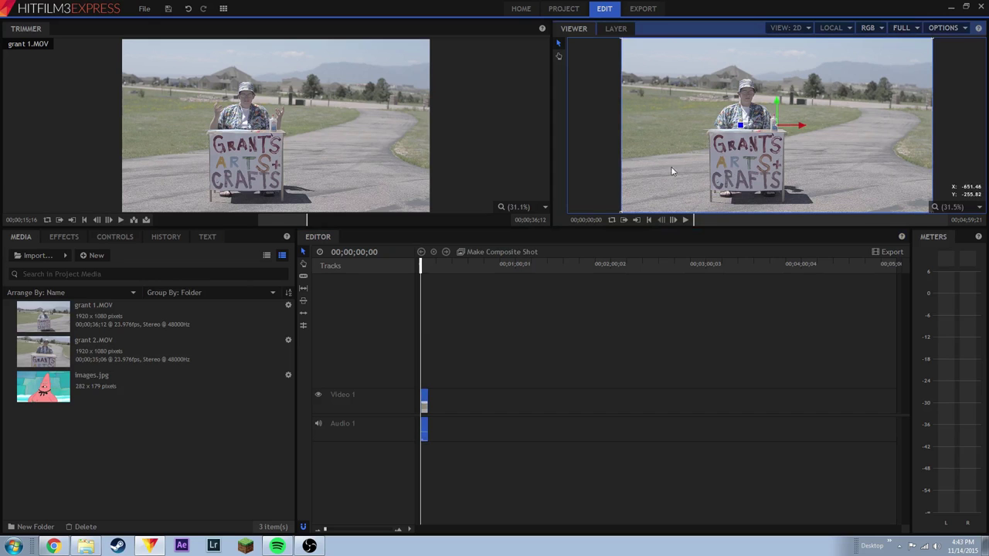
Compare the Viewer and the Trimmer by scrubbing the timeline past grant 1.MOV and back to 00;00;01;23 and previewing the imported media.
drag(499, 264, 476, 265)
click(657, 137)
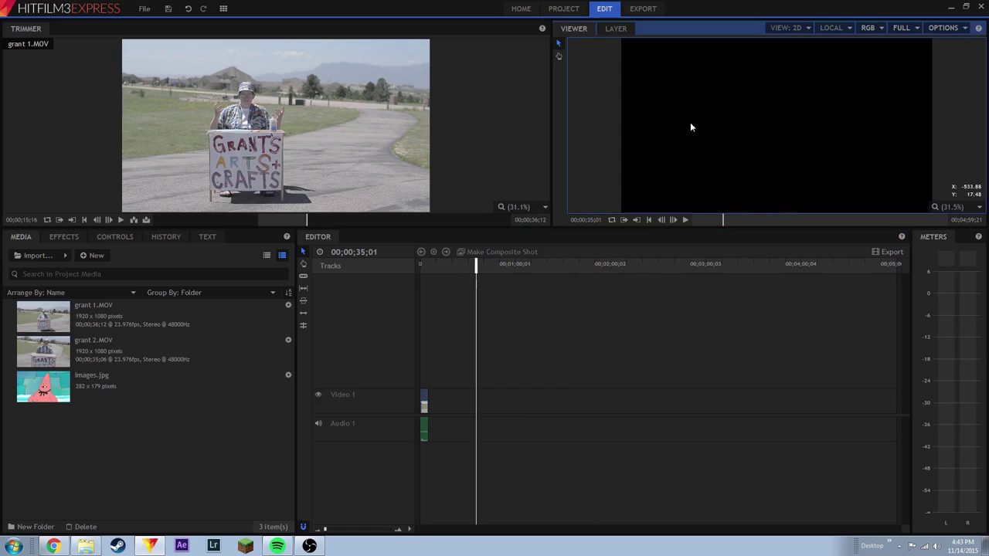
click(67, 137)
click(108, 349)
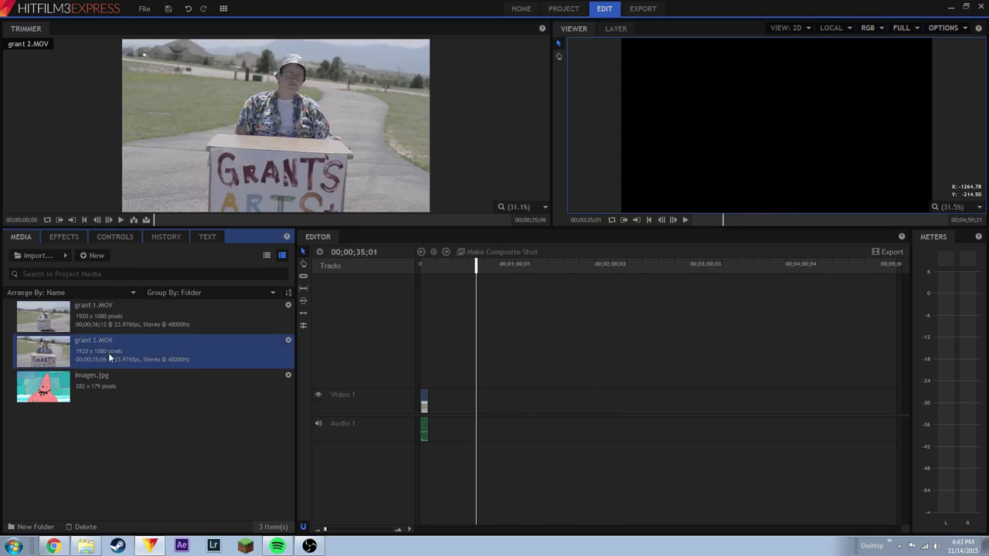
click(107, 394)
click(93, 319)
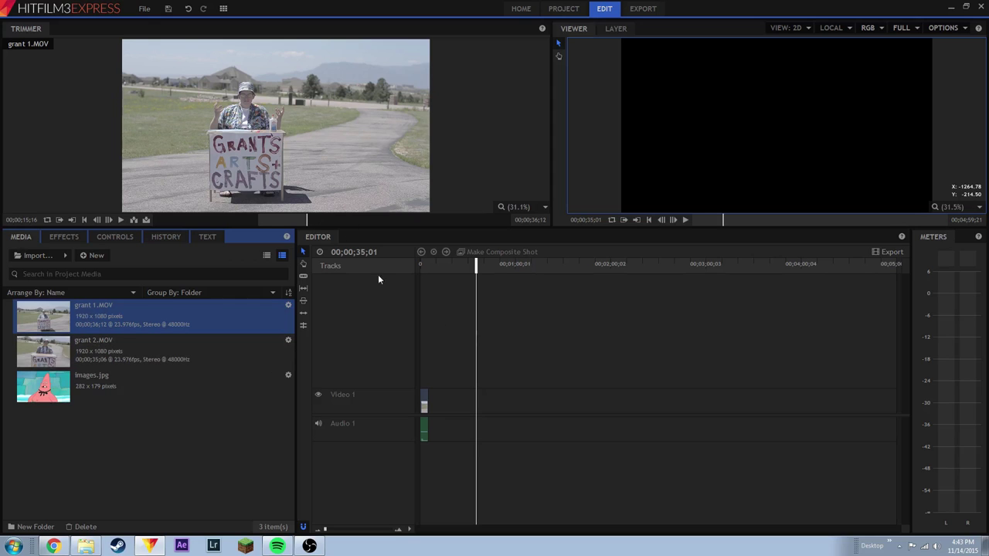
click(513, 304)
click(607, 181)
drag(474, 273, 420, 277)
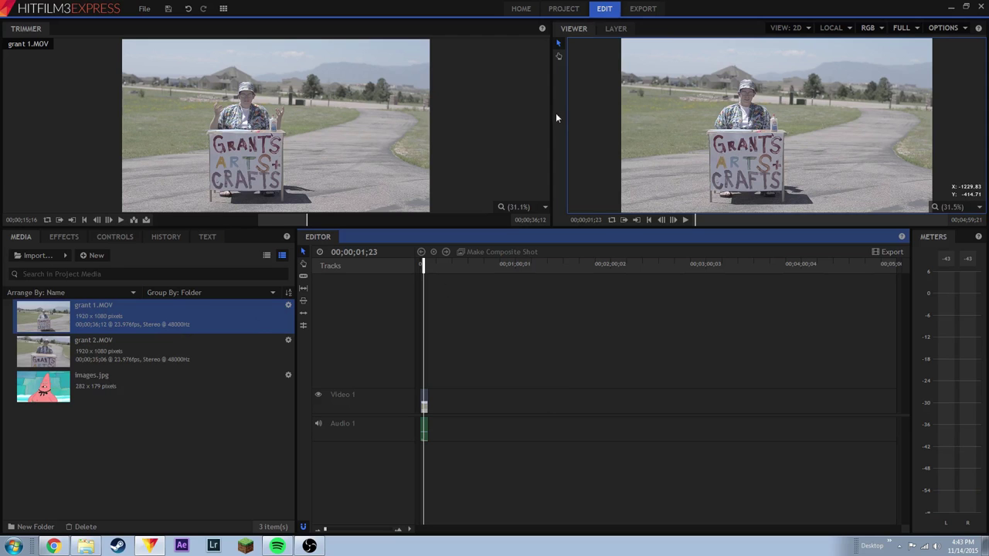
Resize the workspace panels so the Viewer is wider than the Trimmer and both are slightly taller.
drag(553, 113, 277, 121)
drag(552, 227, 565, 378)
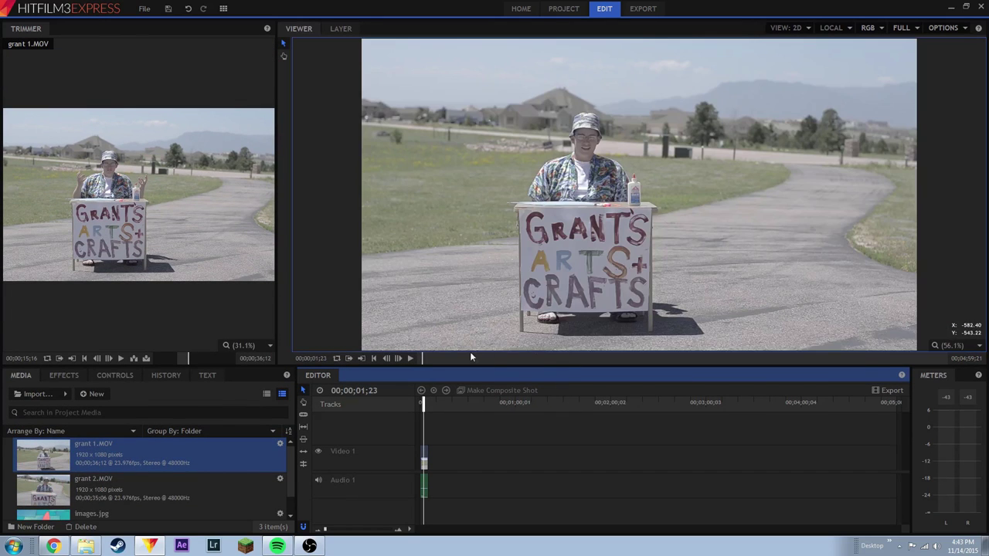
drag(486, 367, 486, 249)
drag(281, 170, 397, 170)
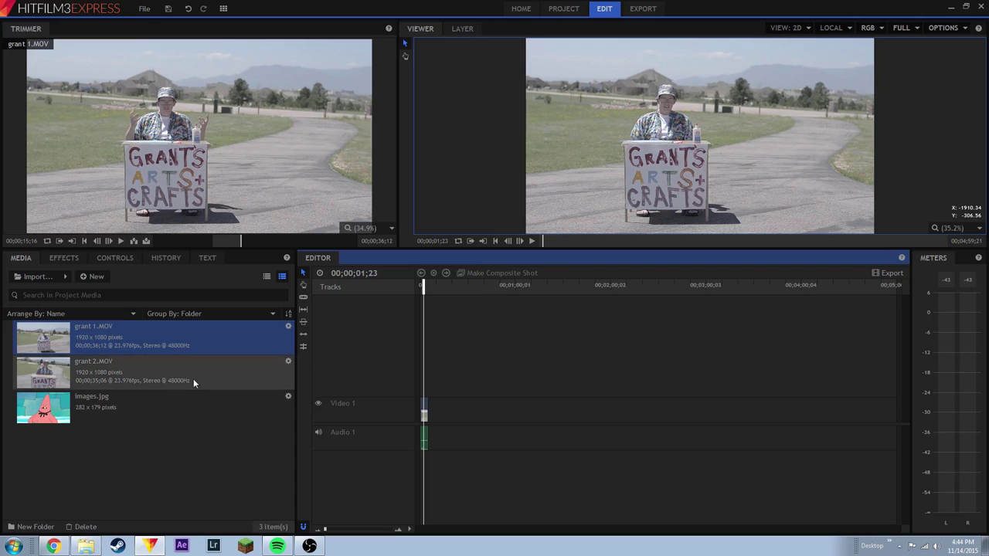
Trim grant 2.MOV in the Trimmer with its In point at 00;00;05;10 and Out point at 00;00;09;04.
click(159, 374)
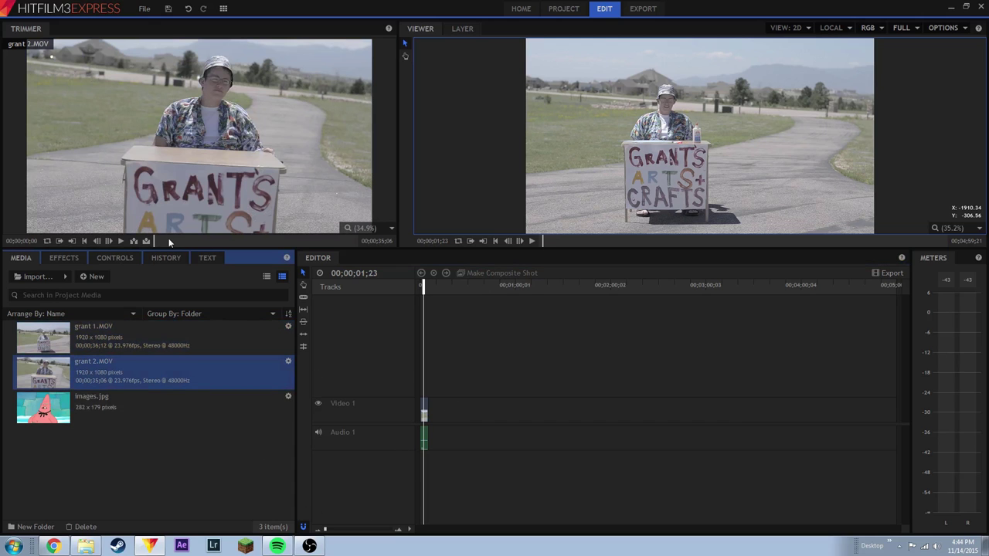
click(175, 241)
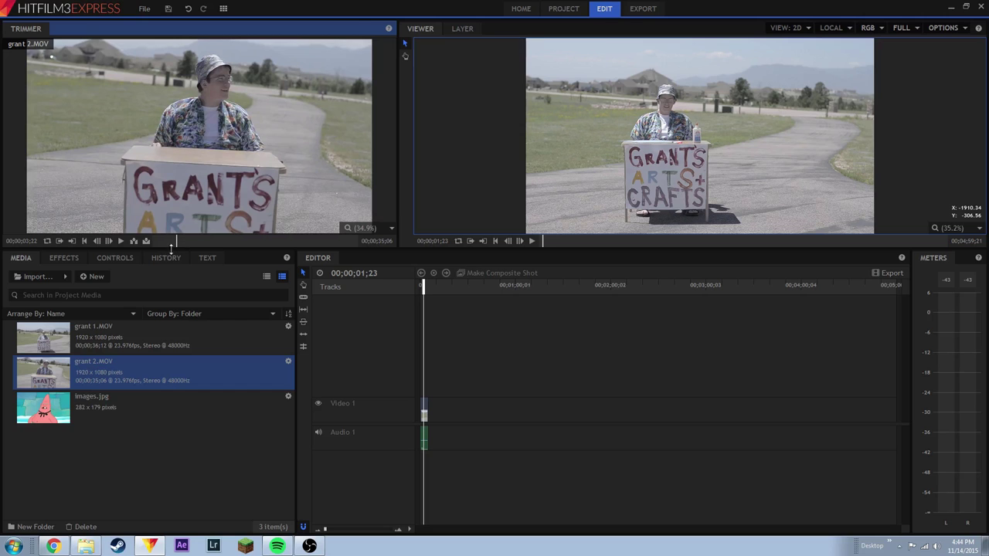
key(space)
key(space)
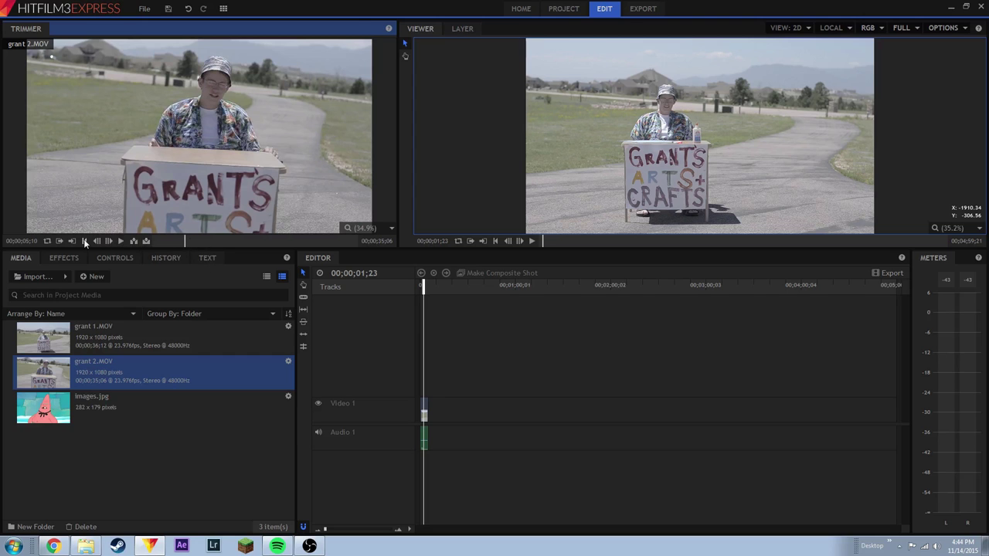
key(space)
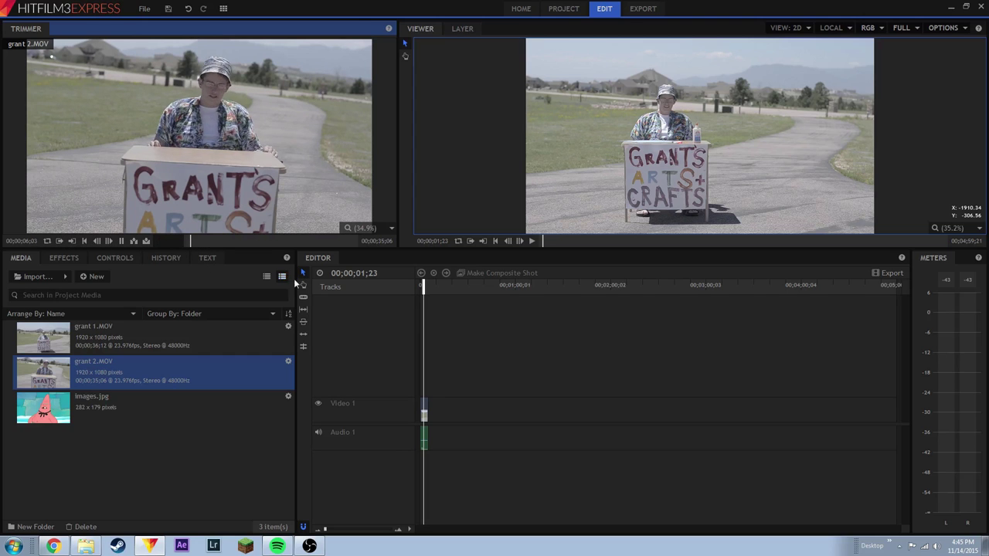
key(space)
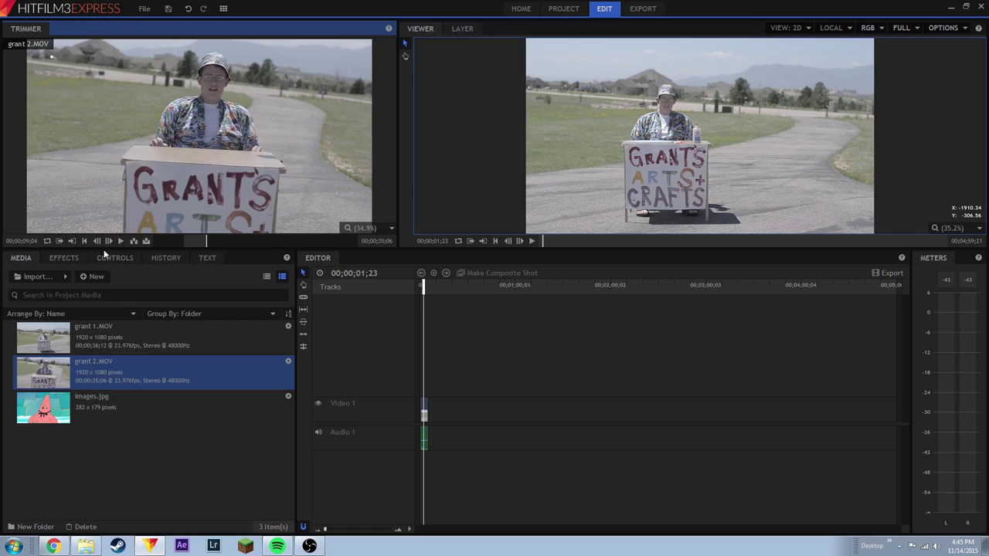
Place the trimmed grant 2.MOV on Video 1 directly after grant 1.MOV.
drag(178, 128, 429, 423)
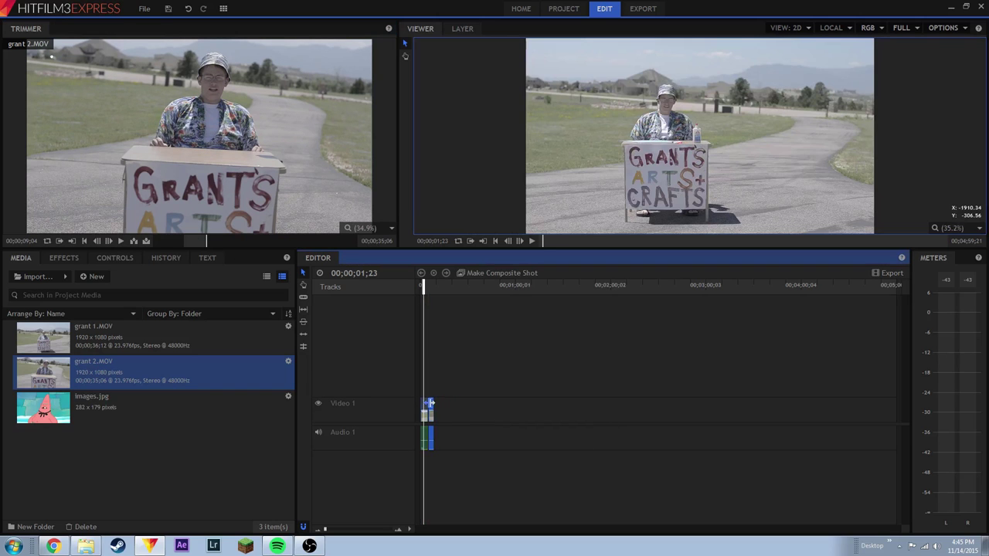
click(399, 530)
click(398, 530)
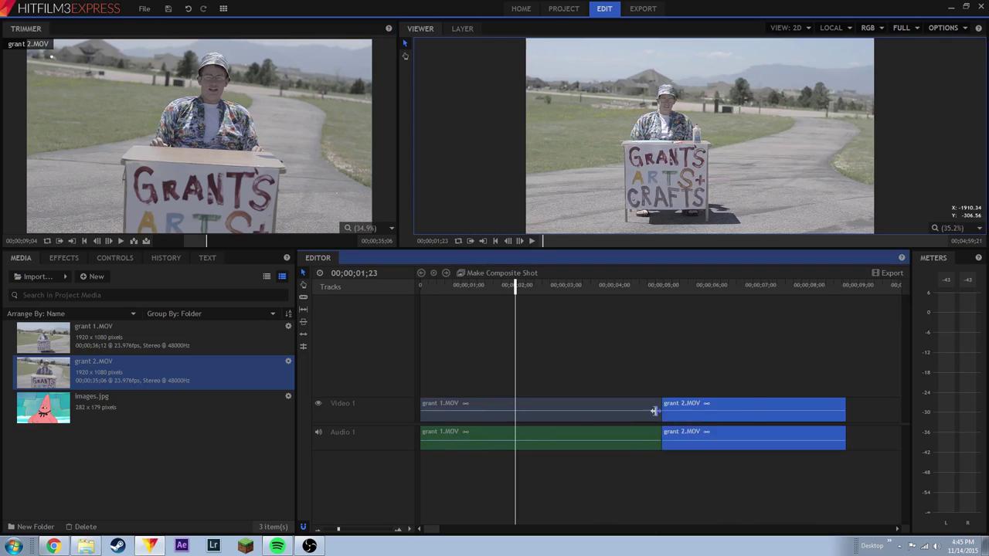
Move grant 2.MOV slightly earlier on Video 1, over the very end of grant 1.MOV, without snapping.
mouse_move(753, 407)
mouse_down()
mouse_move(671, 417)
mouse_move(789, 415)
mouse_move(755, 418)
mouse_up()
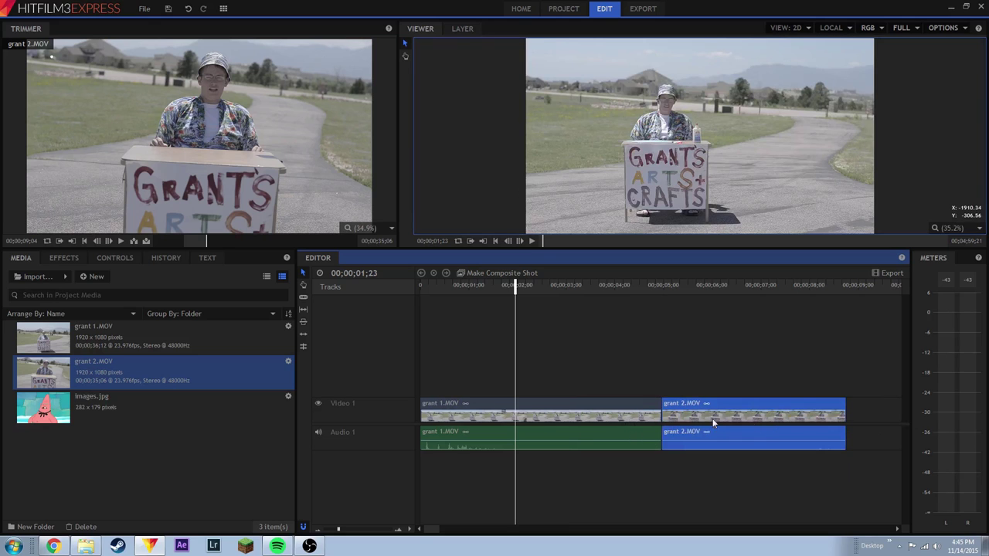
click(303, 528)
drag(732, 416, 728, 415)
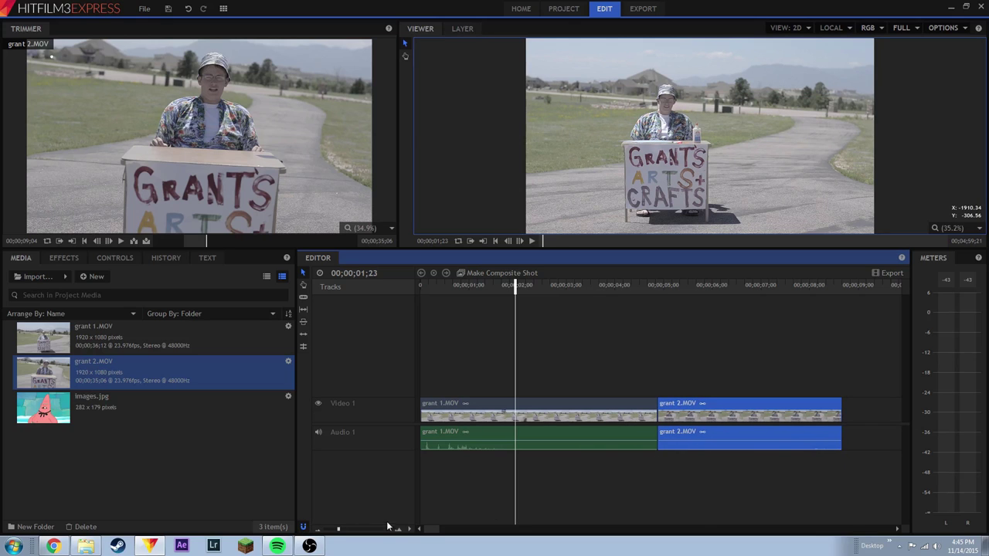
Inspect the timeline at different zoom levels, from the full sequence down to a close view of grant 1.MOV.
click(317, 531)
click(316, 532)
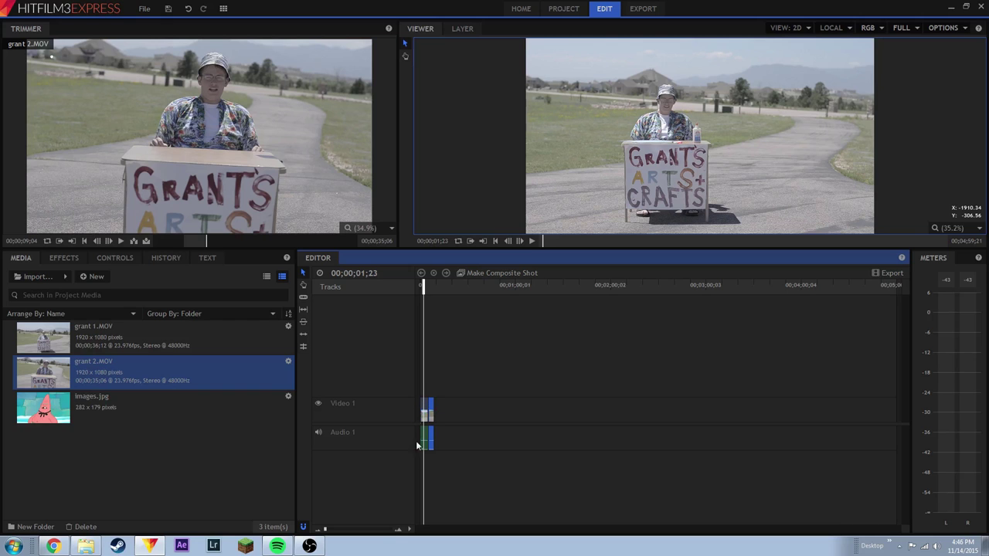
click(325, 530)
drag(326, 532, 338, 532)
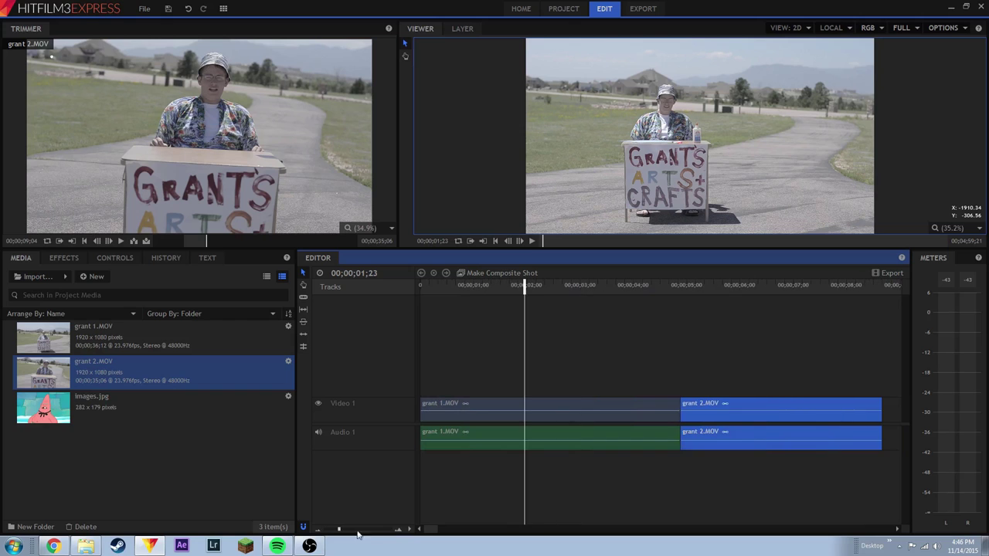
click(397, 532)
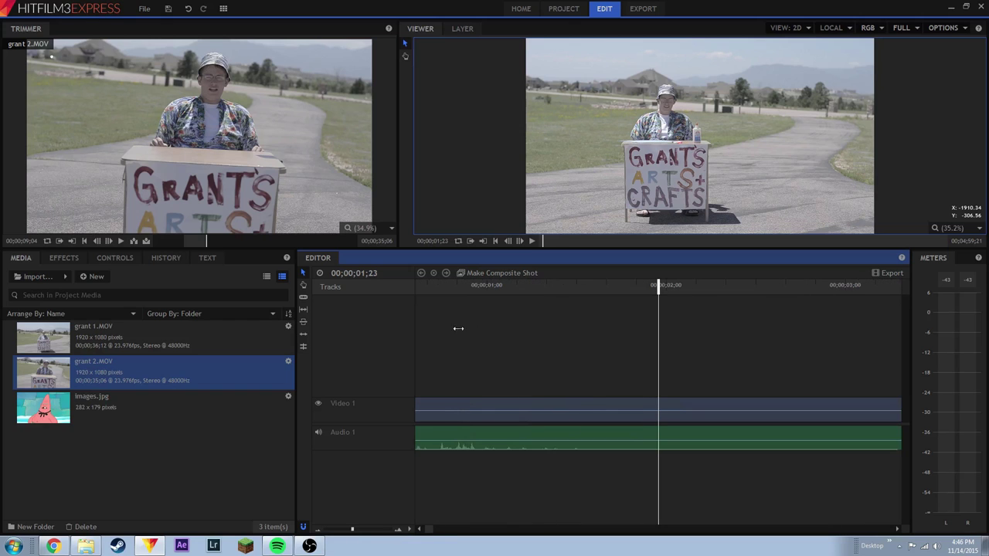
Play and scrub through grant 1.MOV and grant 2.MOV on the timeline to check both clips, stopping at 00;00;06;12.
click(445, 285)
key(space)
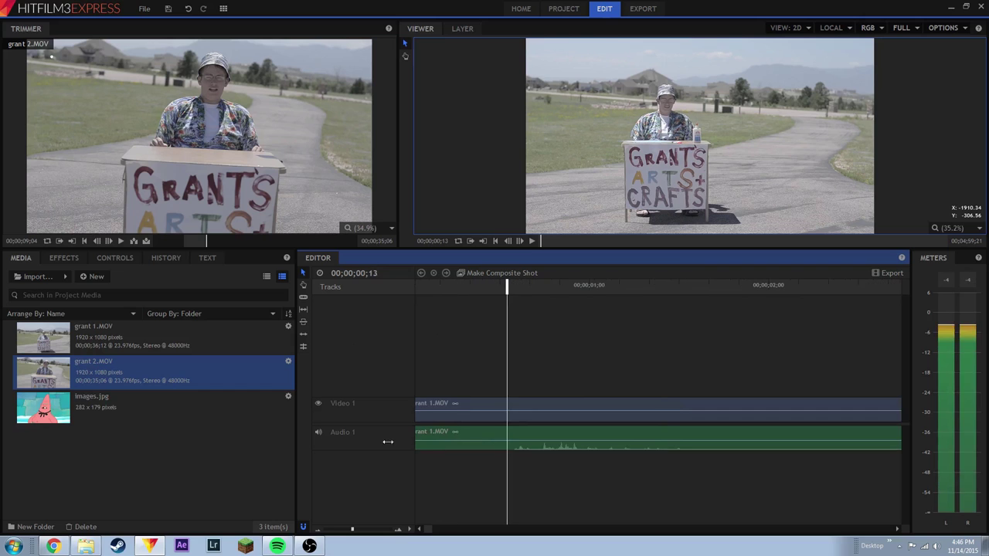
mouse_move(431, 530)
mouse_down()
mouse_move(469, 530)
mouse_move(409, 530)
mouse_up()
click(558, 285)
drag(500, 286, 402, 308)
click(516, 285)
click(558, 285)
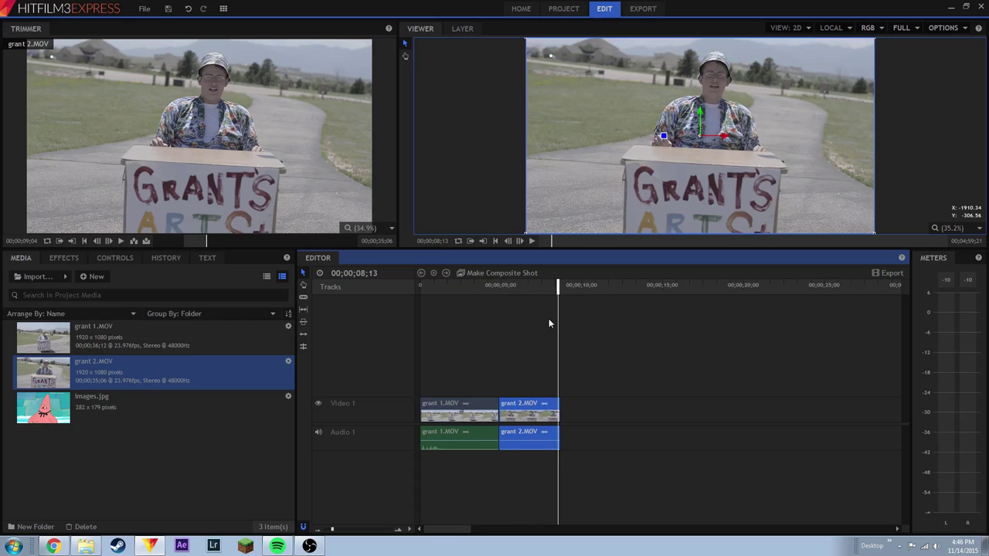
click(525, 286)
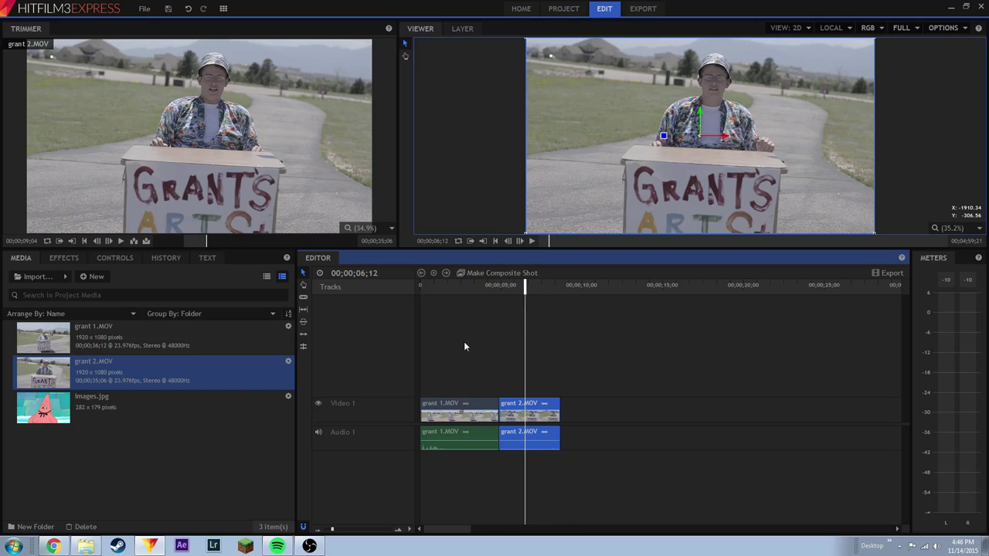
Place images.jpg on Video 1 at 00;00;02;16, over the rest of grant 1.MOV and grant 2.MOV.
click(463, 288)
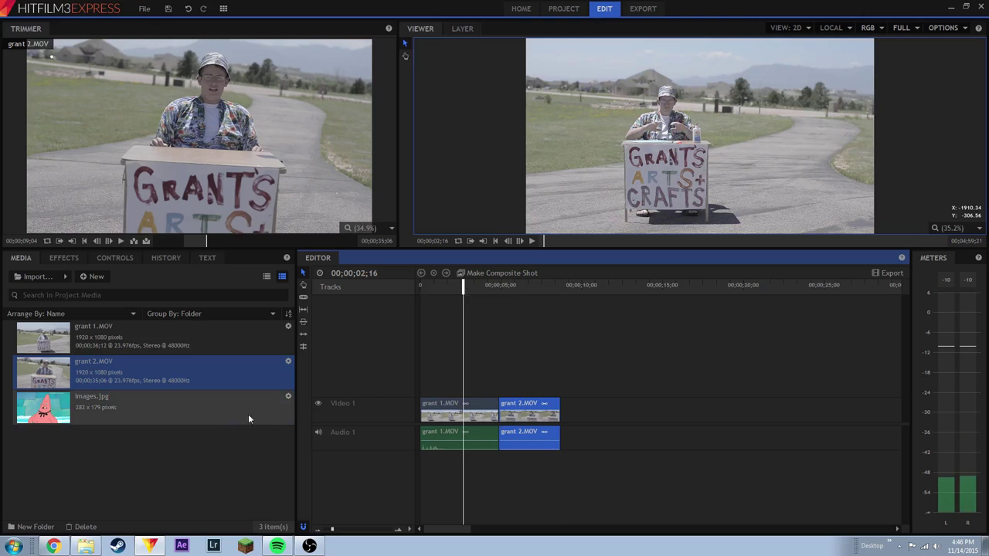
click(127, 407)
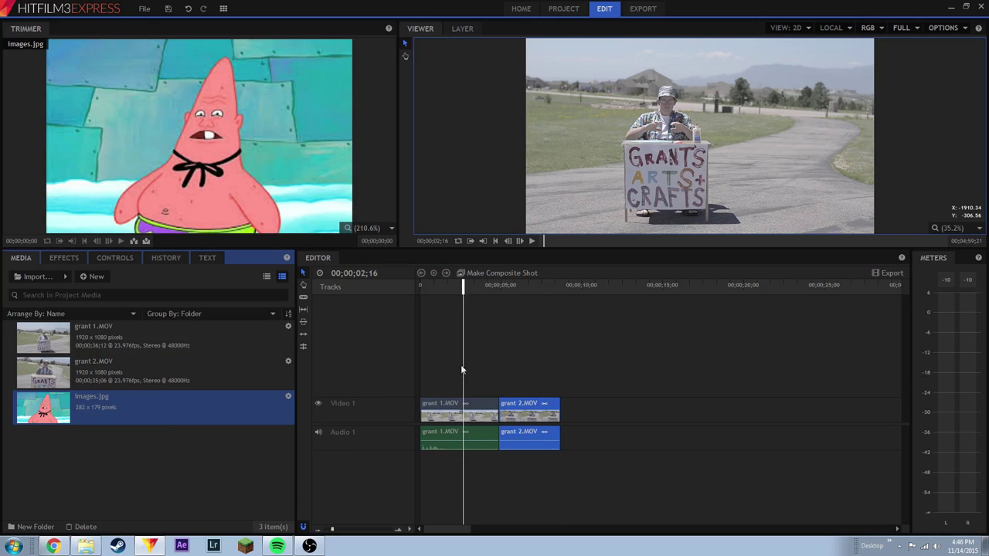
click(464, 409)
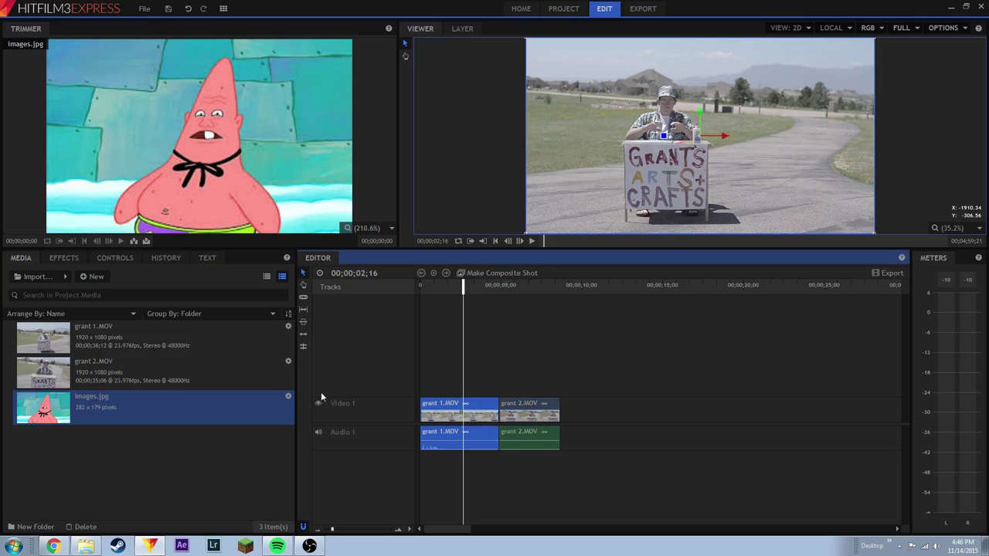
drag(50, 405, 466, 410)
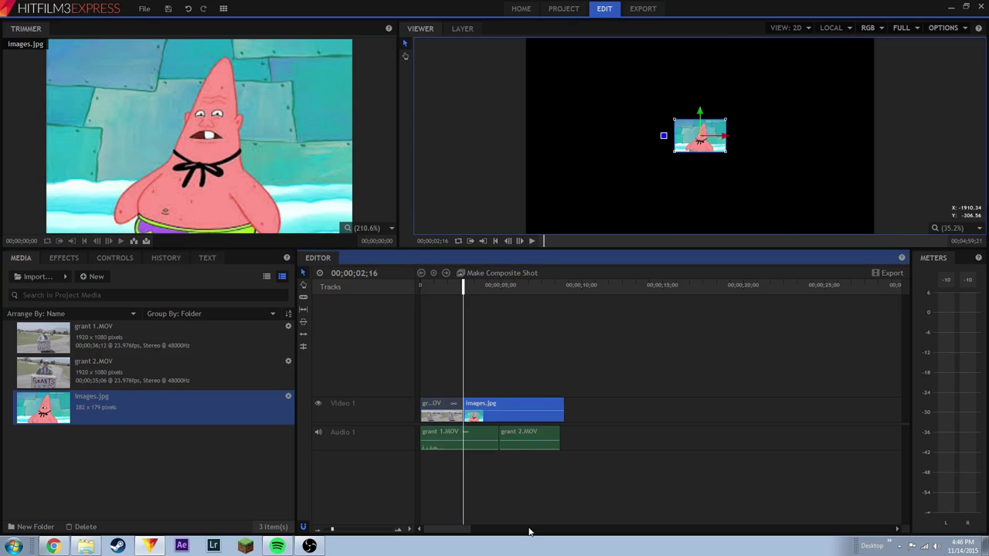
Scrub across images.jpg to 00;00;08;00 and select grant 1.MOV and images.jpg in turn to examine how the clips overlap.
mouse_move(465, 298)
mouse_down()
mouse_move(425, 292)
mouse_move(480, 286)
mouse_up()
drag(500, 287, 550, 287)
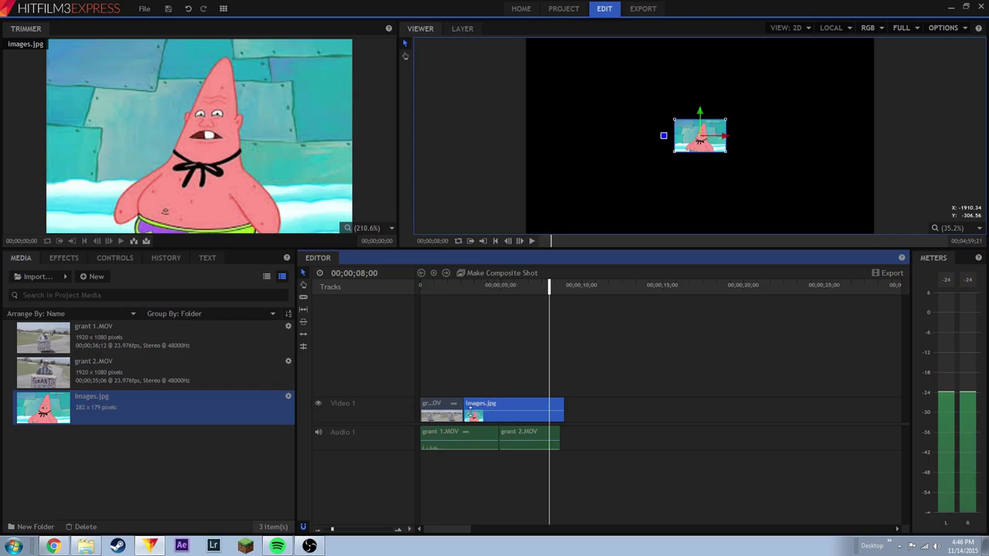
click(432, 414)
click(570, 380)
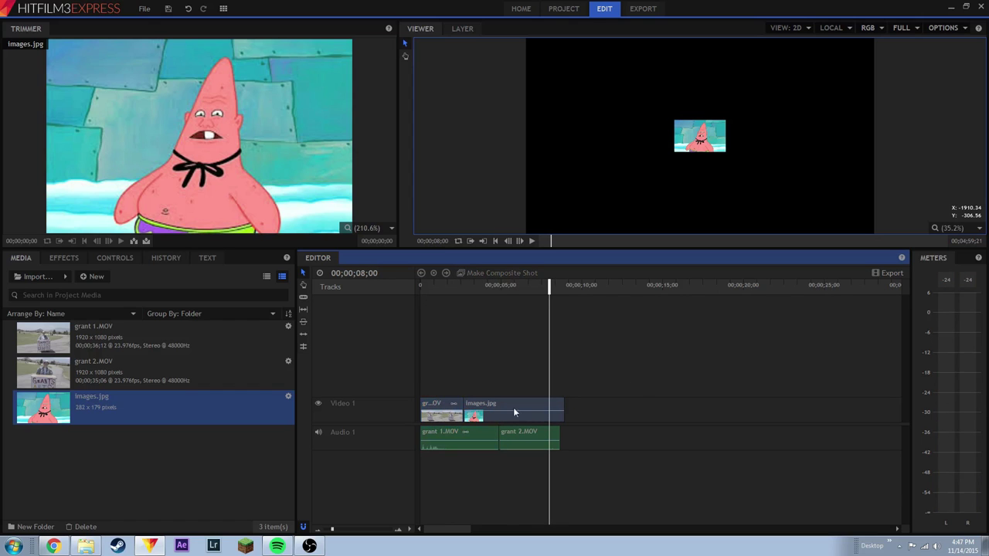
click(451, 409)
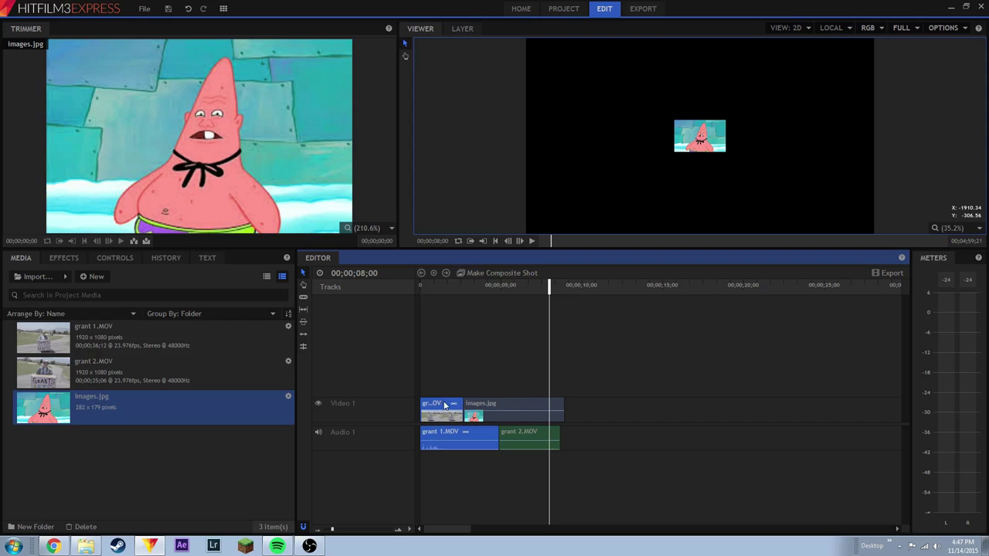
click(504, 408)
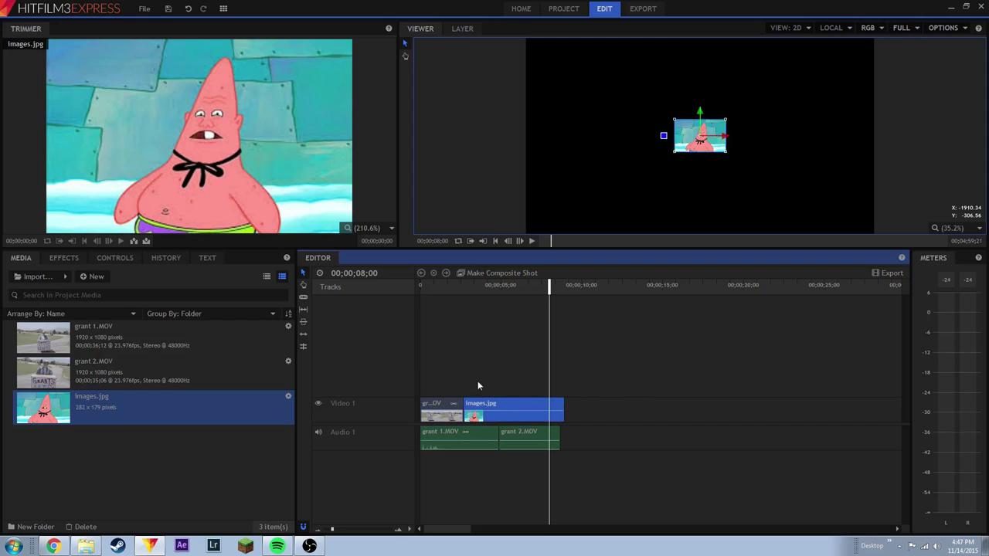
Undo the placement of images.jpg on the timeline and scrub back to 00;00;02;11 in grant 1.MOV.
click(187, 8)
drag(480, 290, 509, 293)
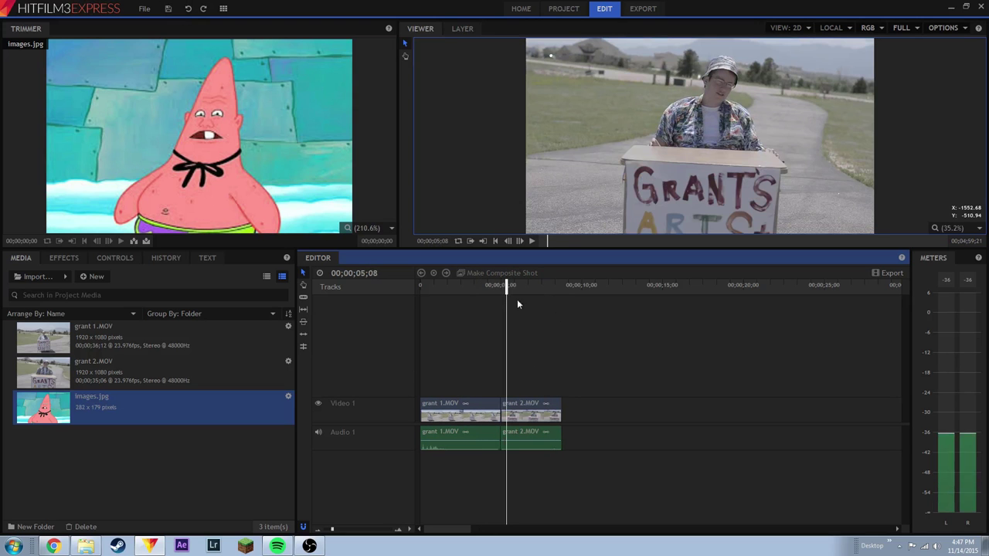
click(98, 411)
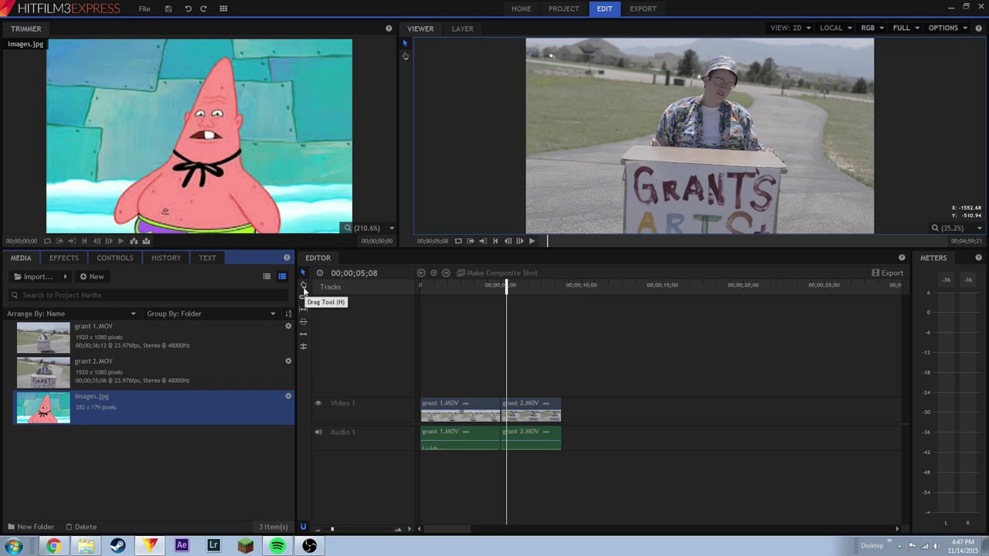
click(304, 290)
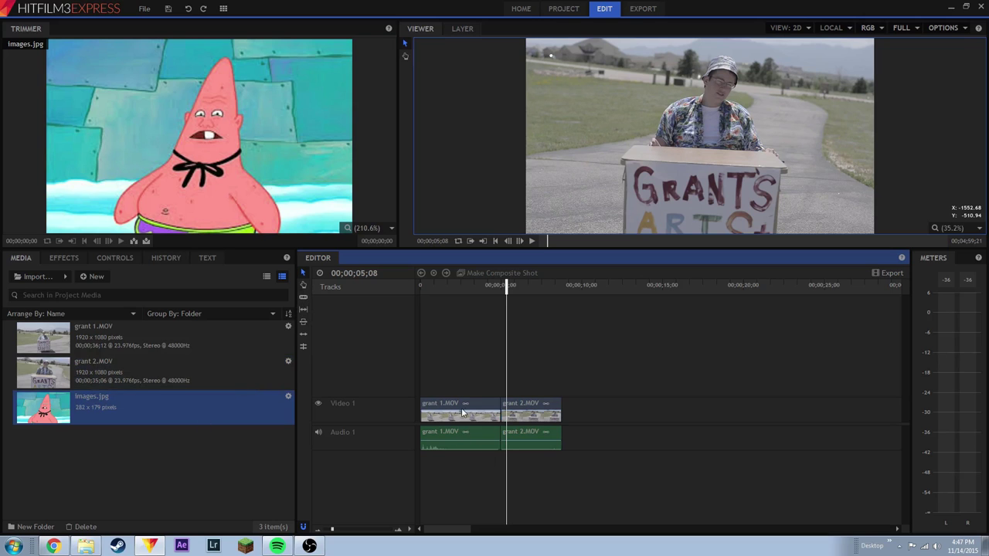
drag(506, 288, 460, 286)
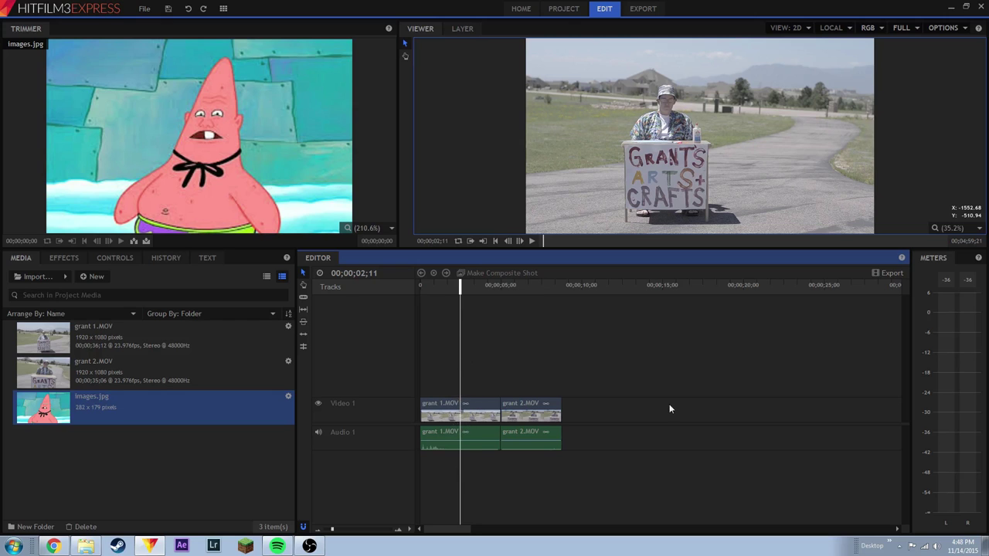
click(82, 417)
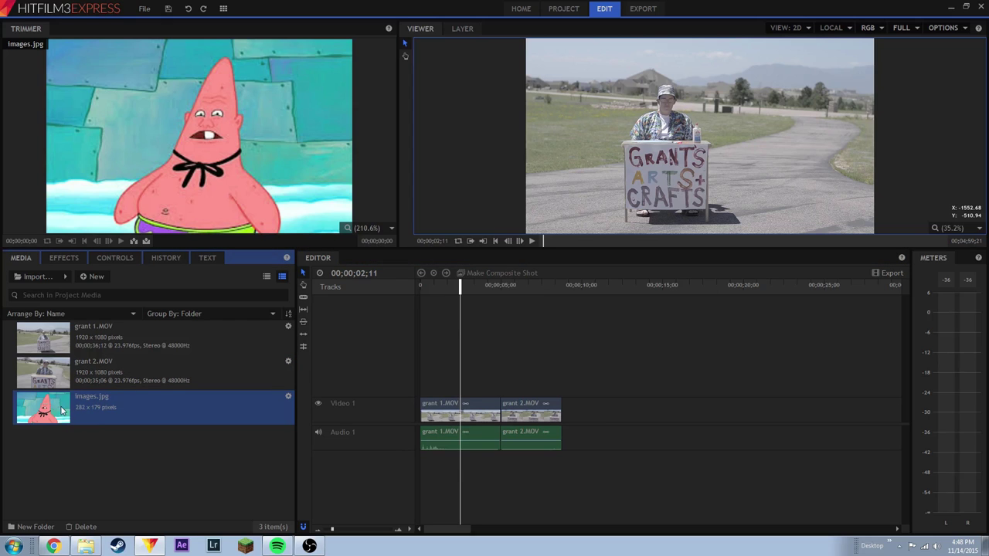
Play the opening of grant 1.MOV at a closer timeline zoom and slice the clip at 00;00;00;22.
click(399, 529)
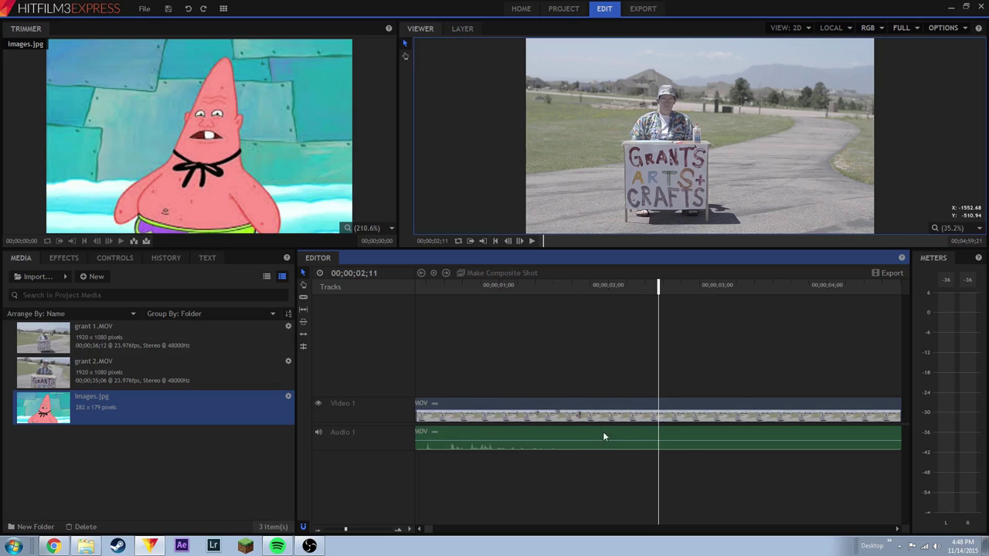
scroll(602, 431, up, 2)
click(575, 288)
key(space)
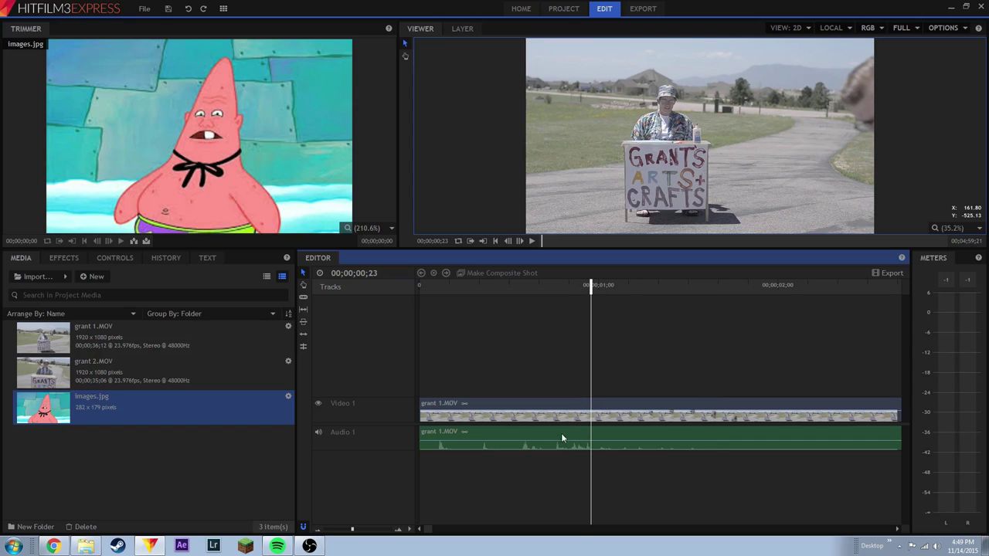
key(Left)
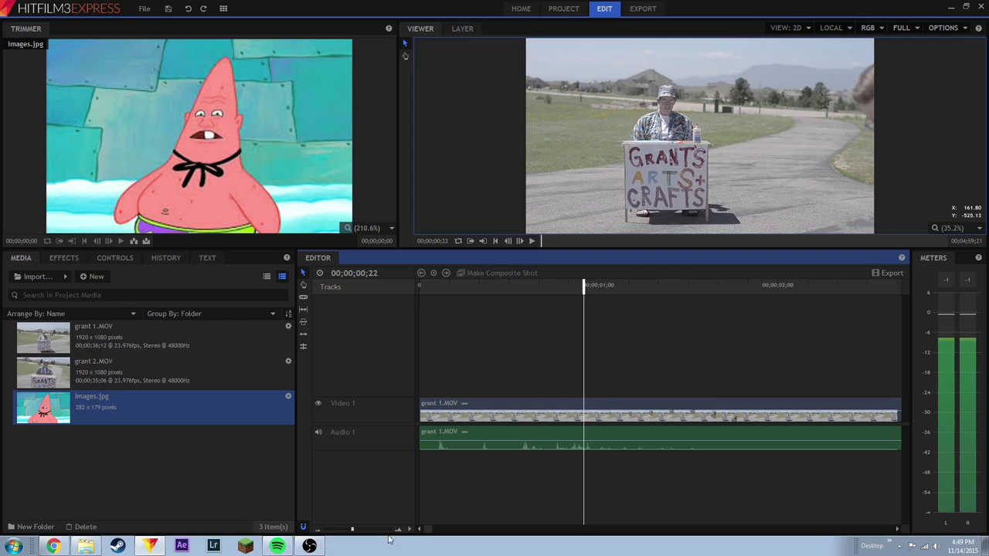
click(579, 416)
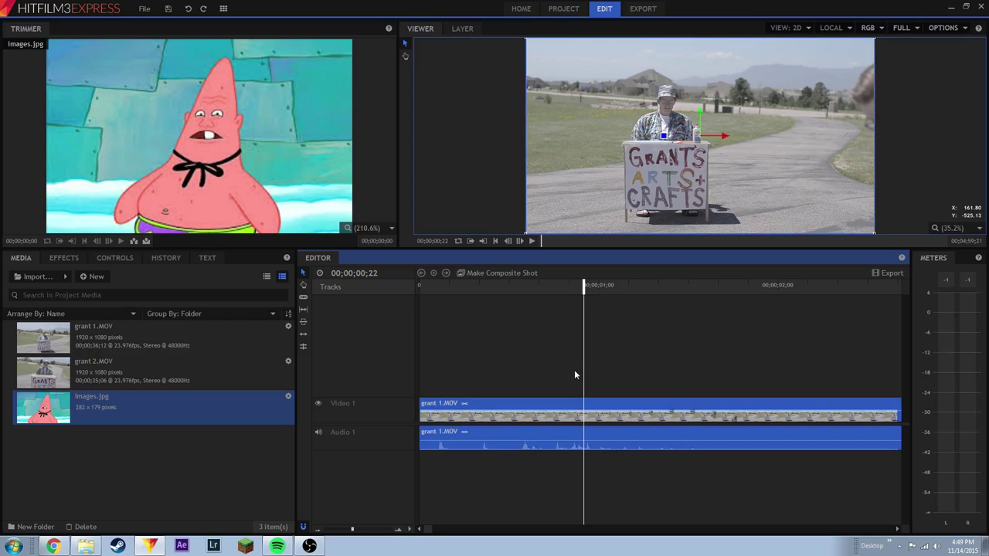
click(304, 298)
click(583, 404)
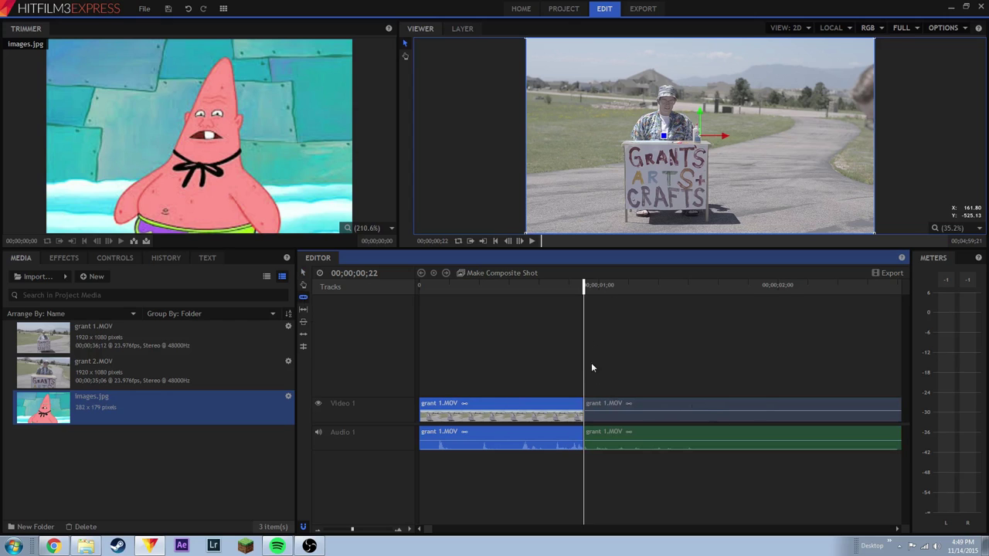
Examine the two separate parts of grant 1.MOV on either side of the cut, leaving the first part selected.
click(305, 277)
mouse_move(688, 411)
mouse_down()
mouse_move(731, 411)
mouse_move(689, 410)
mouse_up()
drag(466, 413, 532, 407)
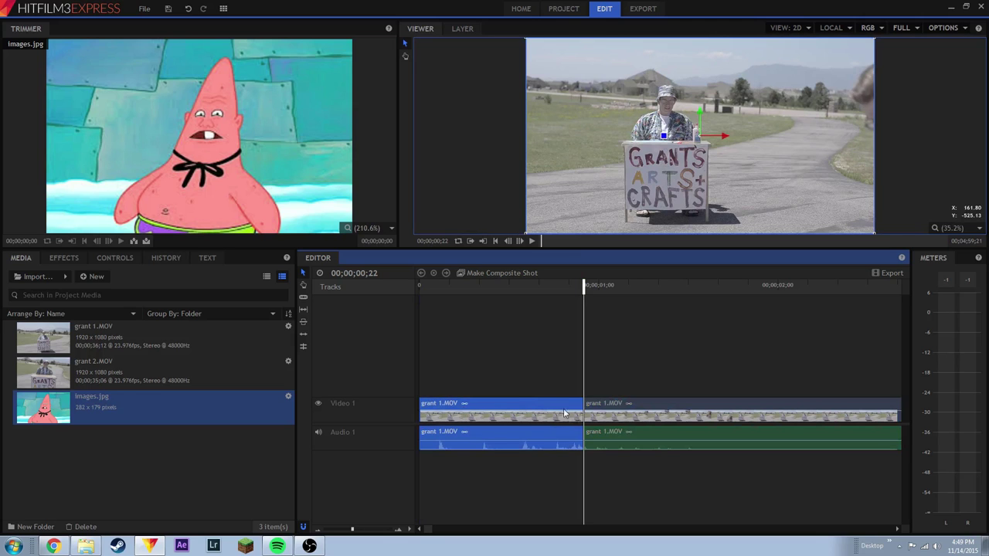
Make several further slices in the second part of grant 1.MOV and undo them all.
click(303, 296)
click(690, 406)
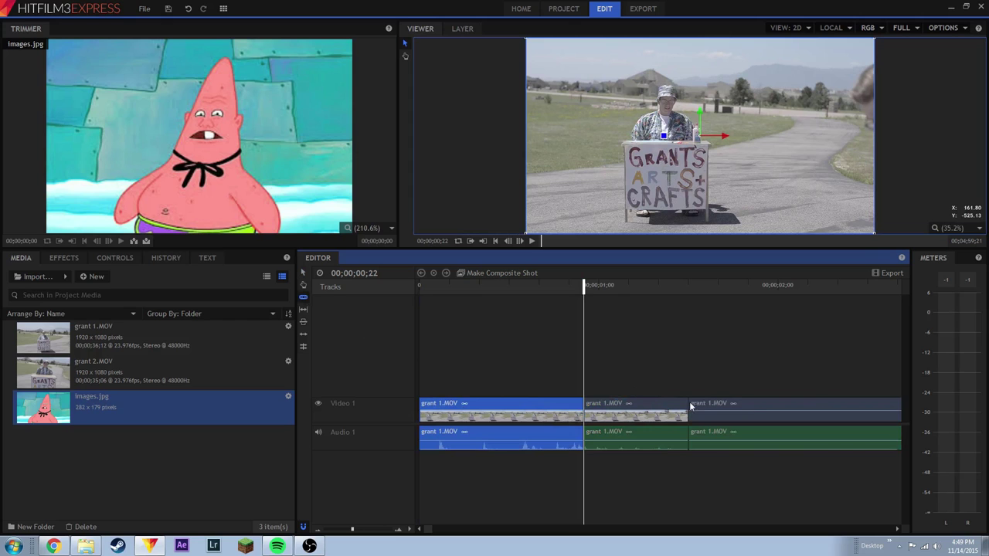
click(742, 404)
click(718, 406)
click(189, 9)
click(188, 9)
click(189, 10)
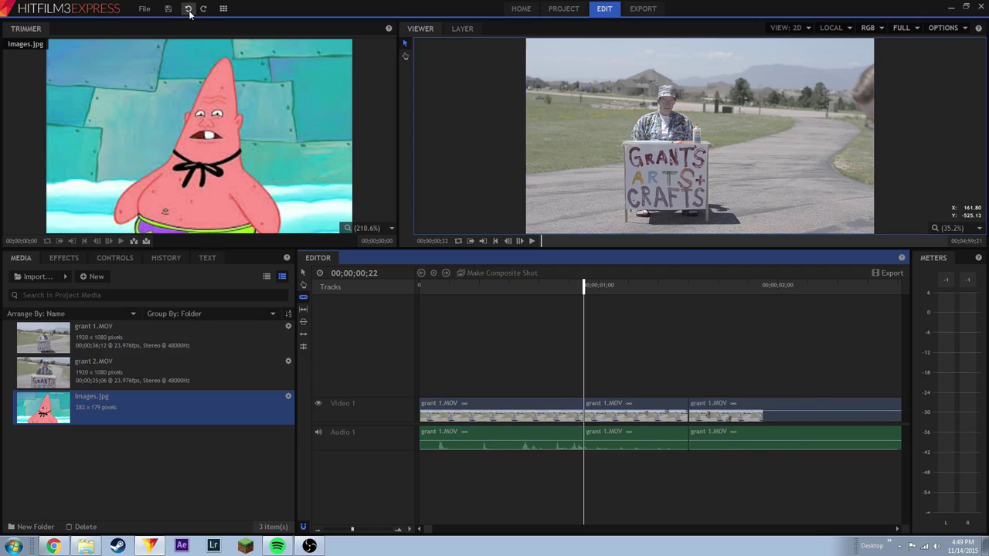
click(189, 9)
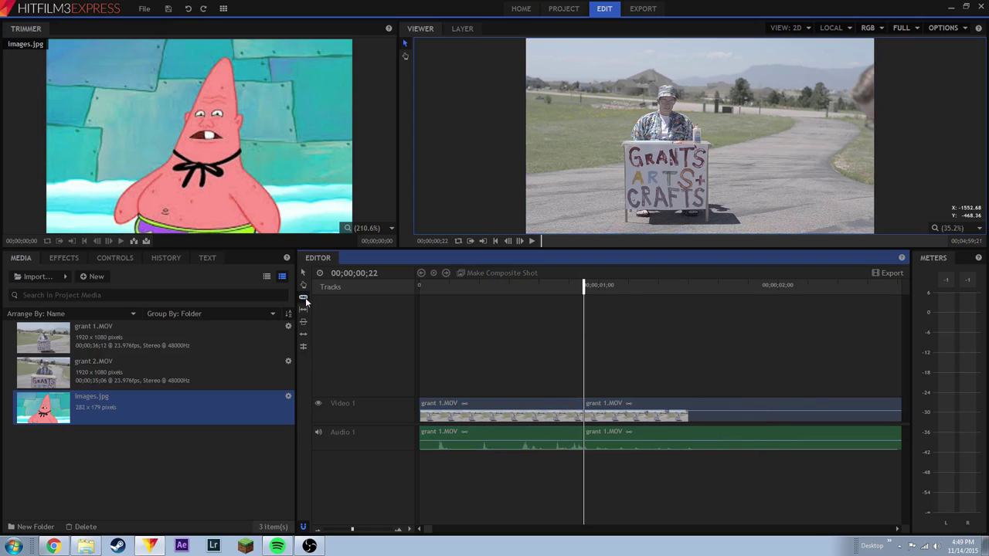
Try one more slice in each of the two parts of grant 1.MOV.
click(724, 412)
click(486, 417)
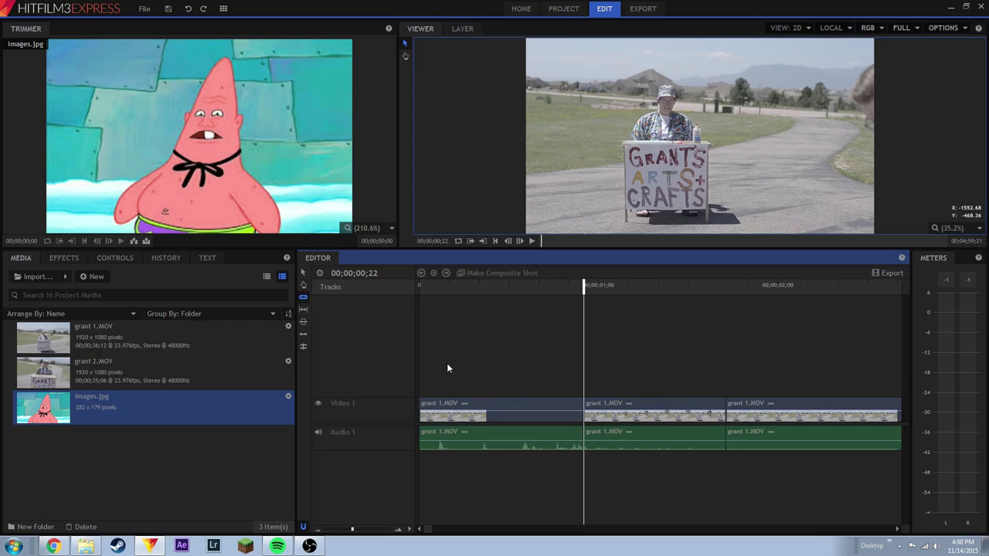
click(305, 273)
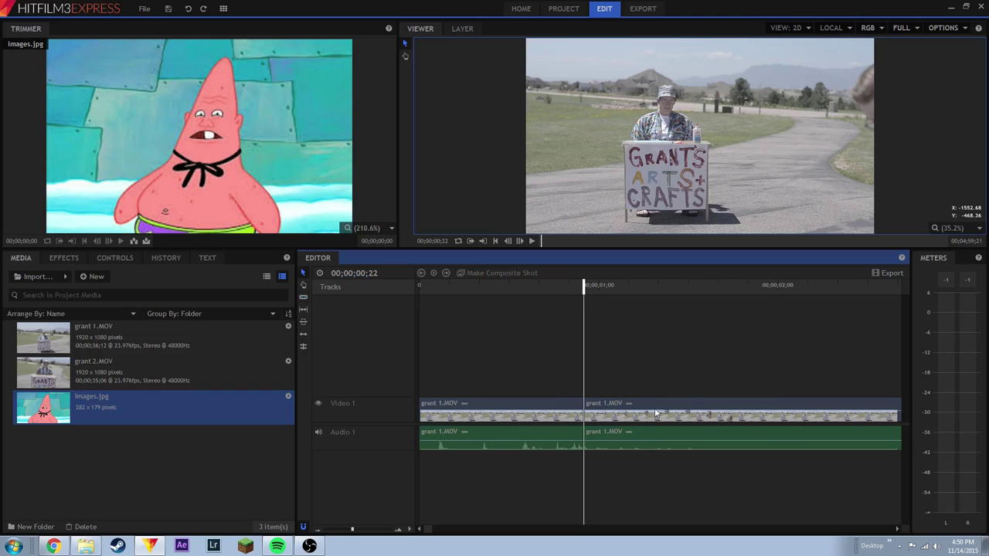
Slice the second part of grant 1.MOV at about 00;00;01;18 and delete the piece between the two cuts.
drag(553, 411, 524, 433)
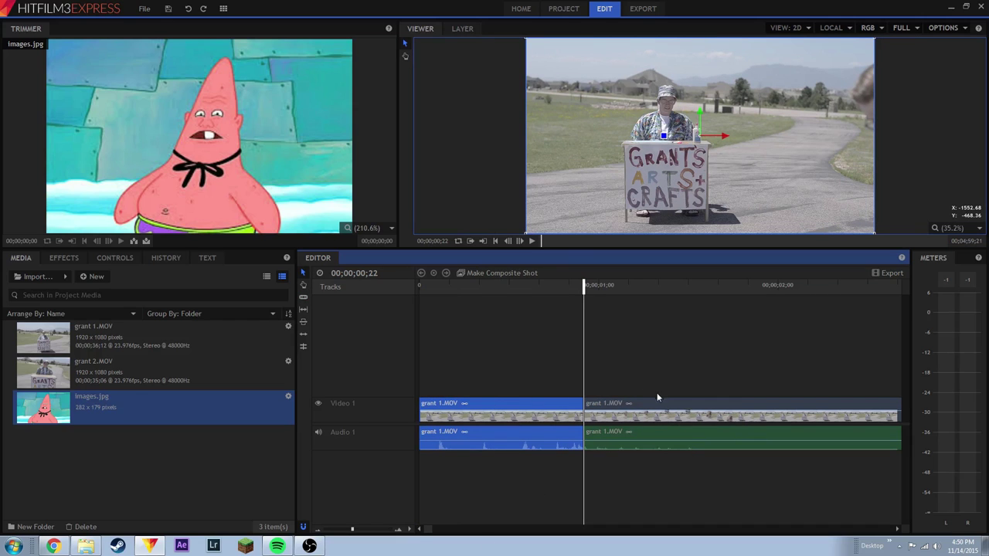
click(303, 296)
click(733, 408)
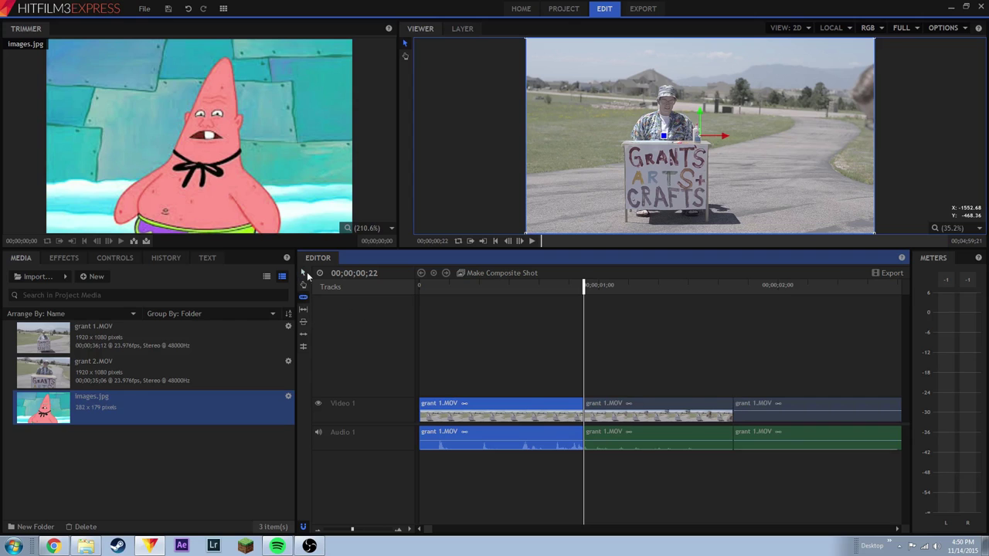
click(637, 411)
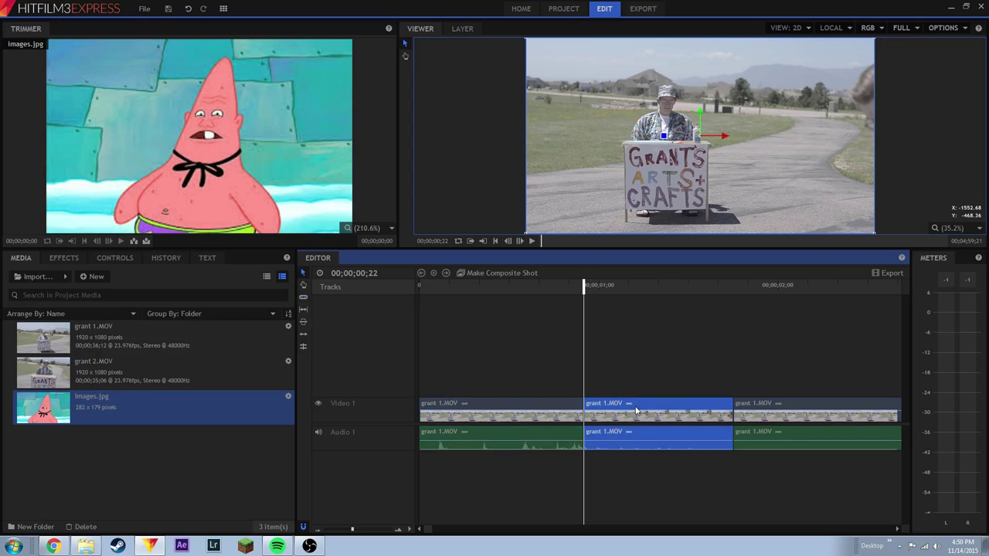
key(Delete)
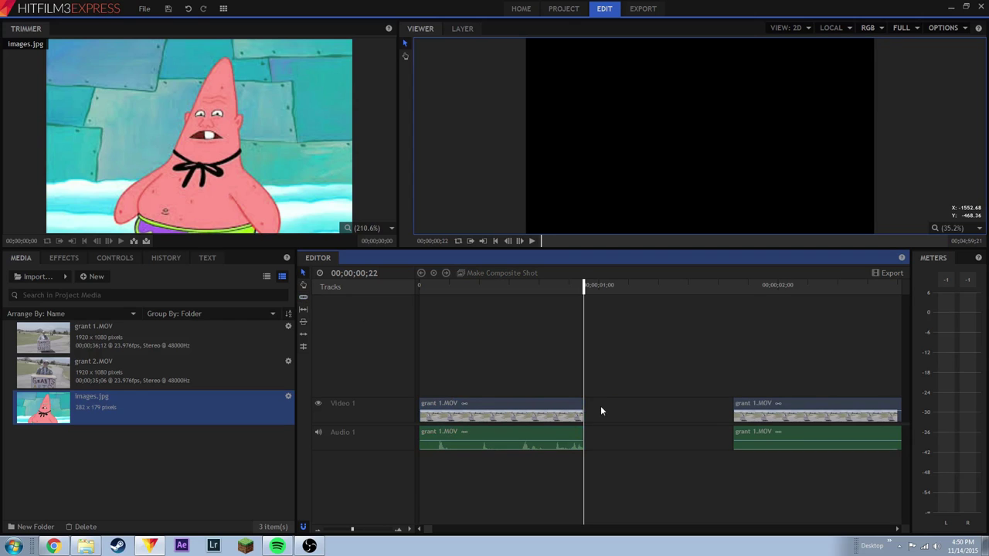
Undo the deletion of the middle piece of grant 1.MOV and delete that piece again without rippling.
click(188, 8)
right_click(662, 401)
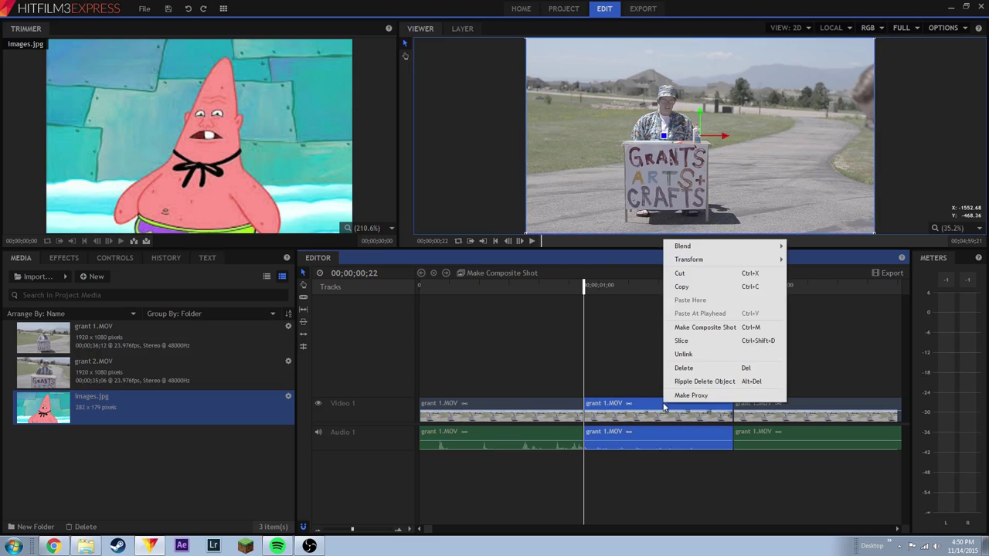
click(691, 369)
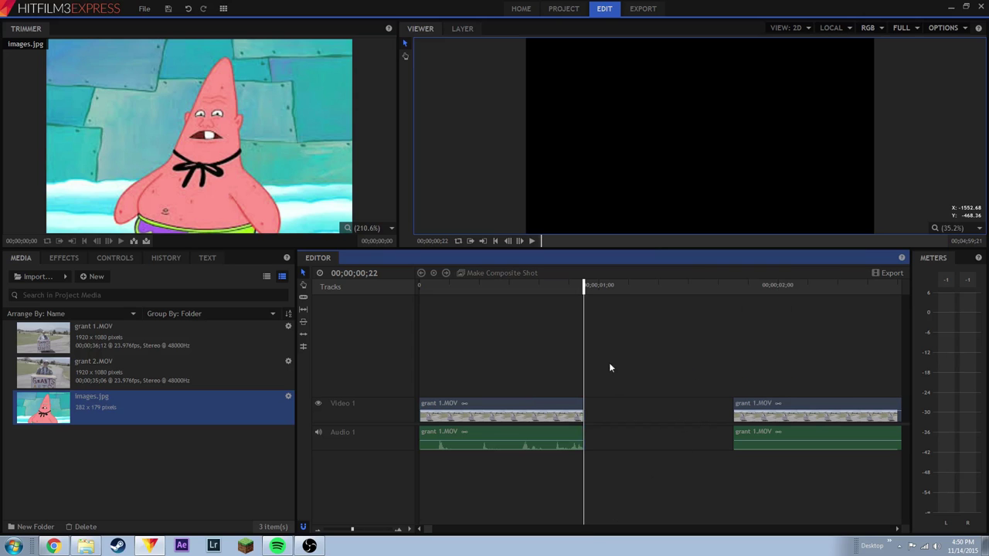
Play the timeline across the gap in grant 1.MOV to check the cut, stopping at 00;00;02;20.
drag(586, 307, 494, 288)
key(space)
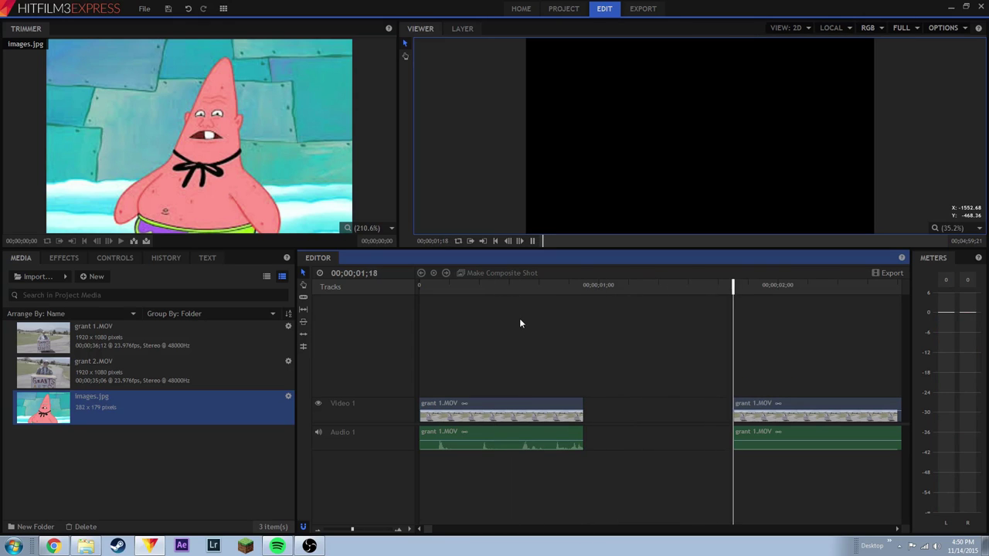
key(space)
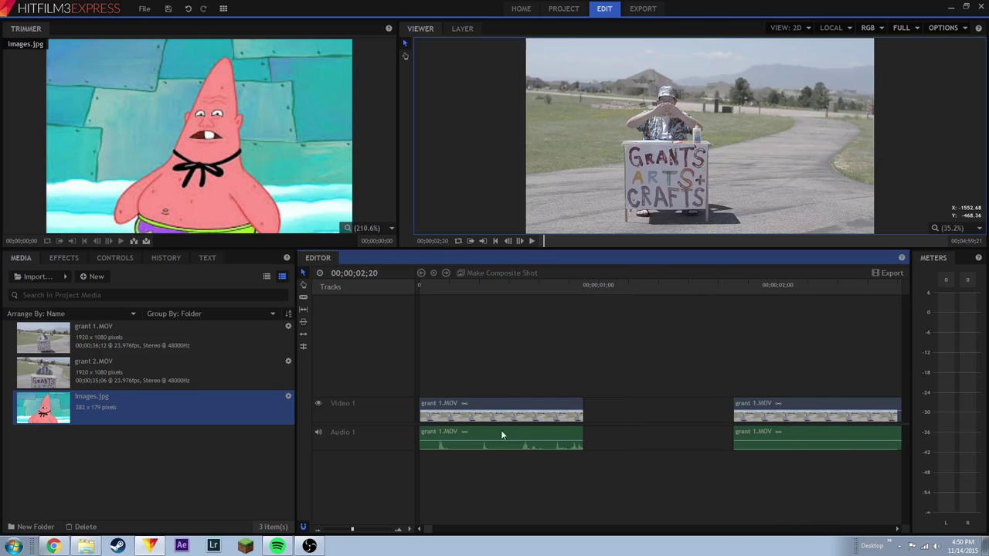
Close the gap by moving the remaining part of grant 1.MOV together with grant 2.MOV against the first part.
click(320, 532)
click(320, 532)
drag(510, 389, 837, 430)
drag(627, 402, 587, 410)
click(449, 291)
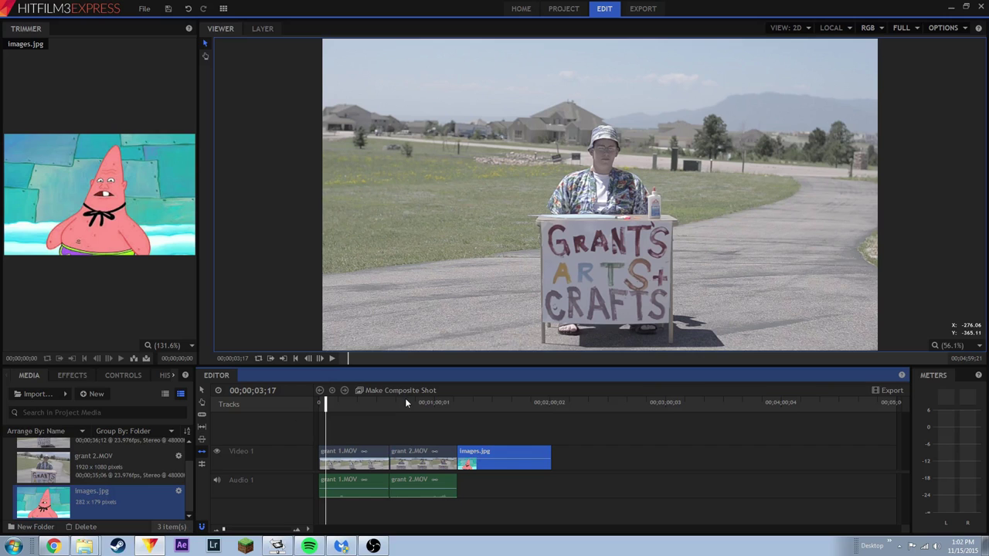
Ripple-trim the start of images.jpg, scrub the timeline to 00;00;56;17 and undo the trim.
click(203, 453)
drag(462, 453, 498, 453)
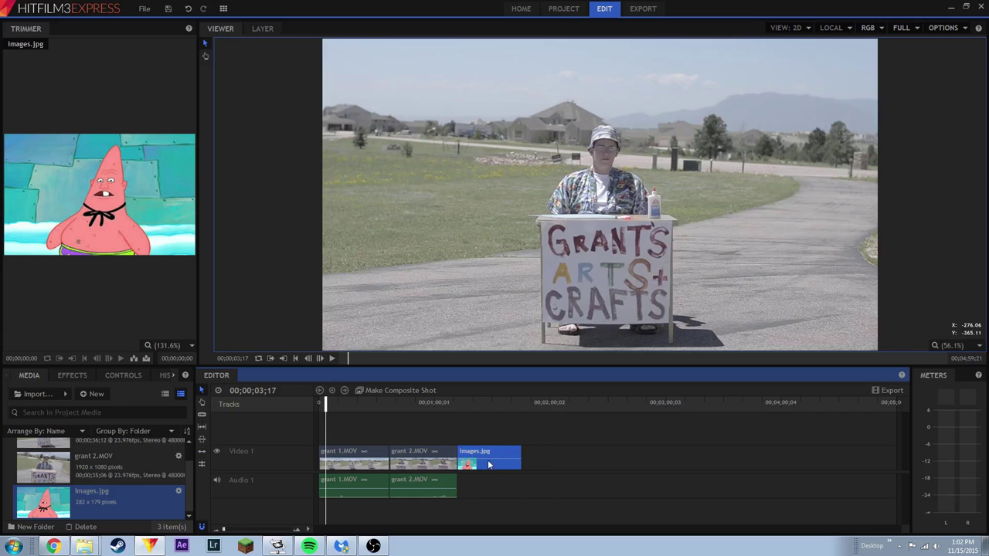
drag(368, 403, 428, 408)
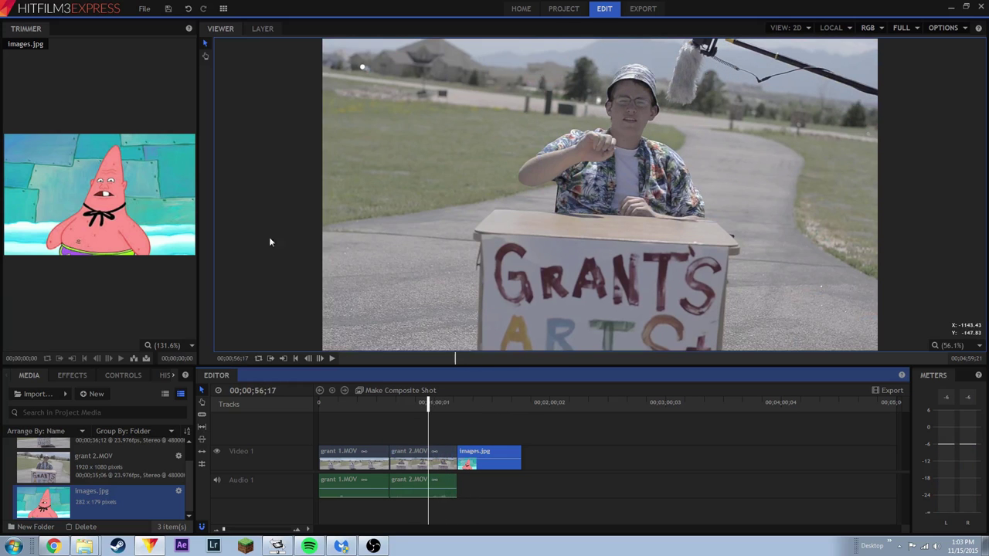
click(187, 11)
click(187, 10)
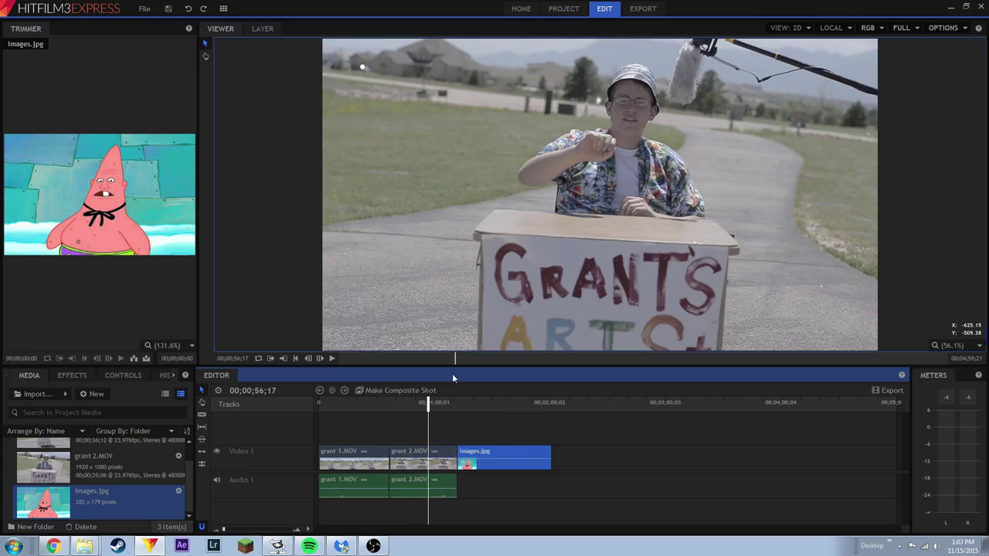
Ripple-trim images.jpg from its start and from its end, down to about a quarter of its length.
click(202, 453)
drag(459, 449, 489, 449)
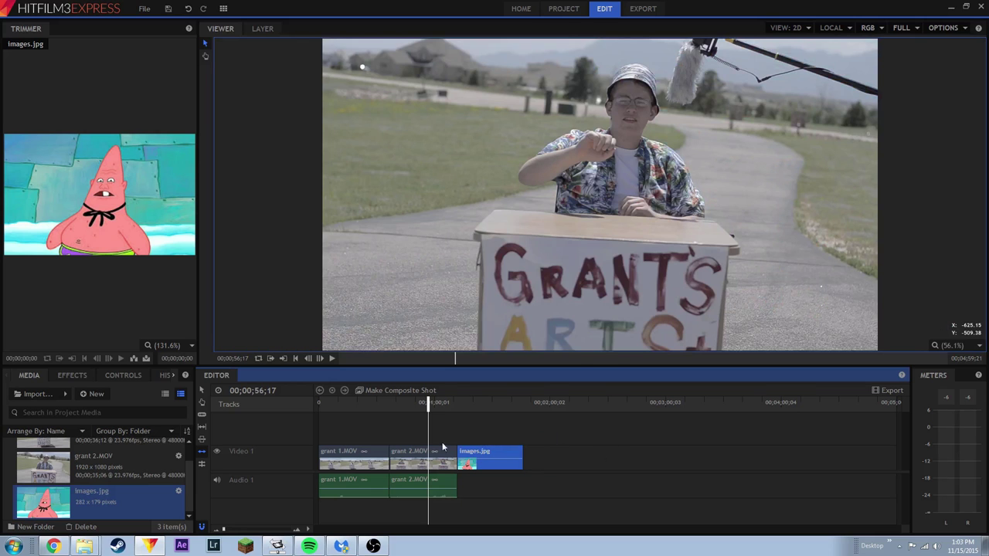
drag(523, 449, 479, 450)
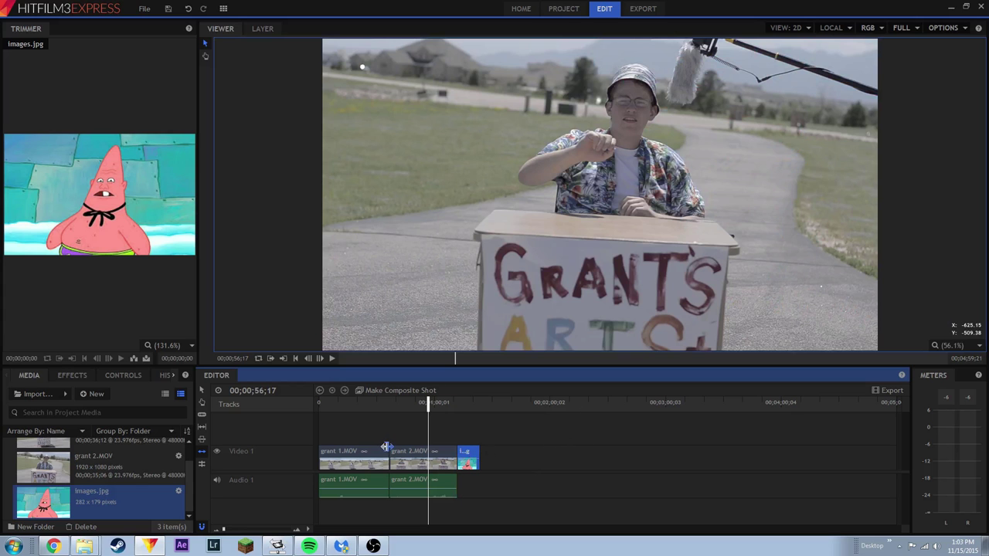
Play grant 1.MOV up to 00;00;20;07 and activate the Slice Tool.
key(space)
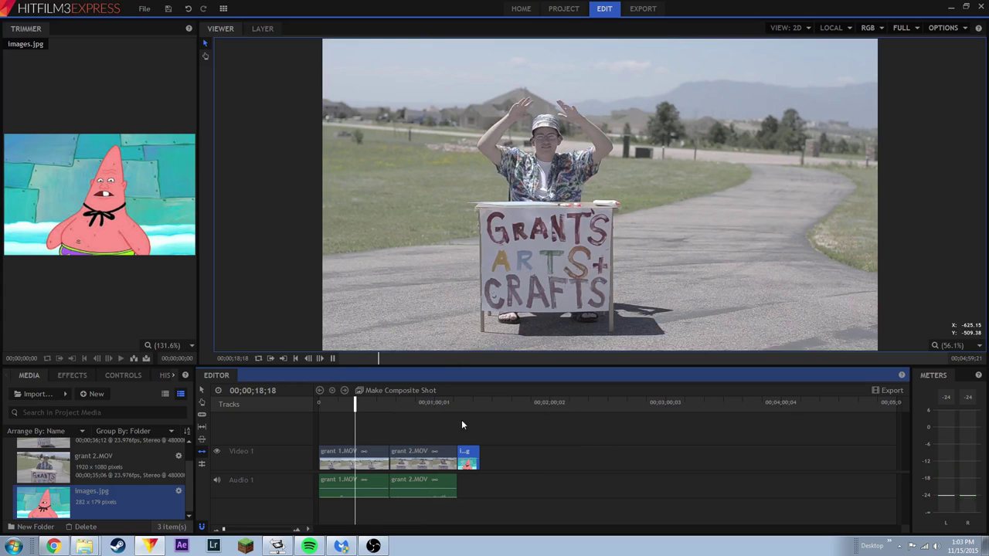
key(space)
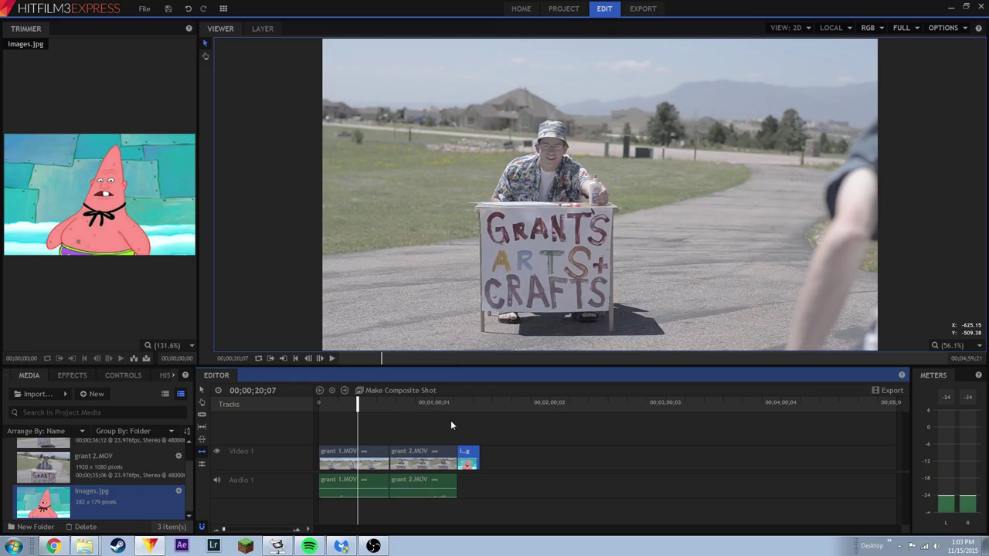
click(203, 456)
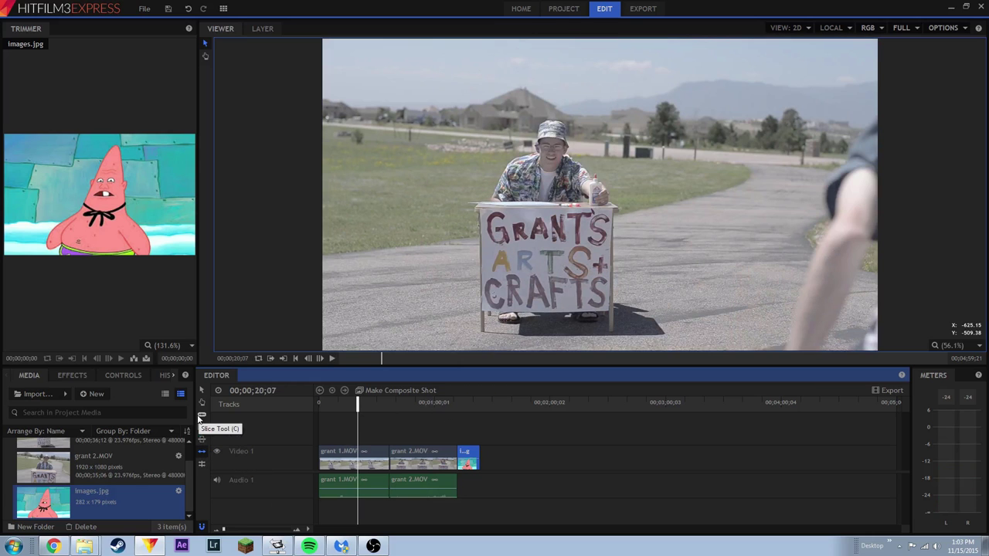
click(202, 416)
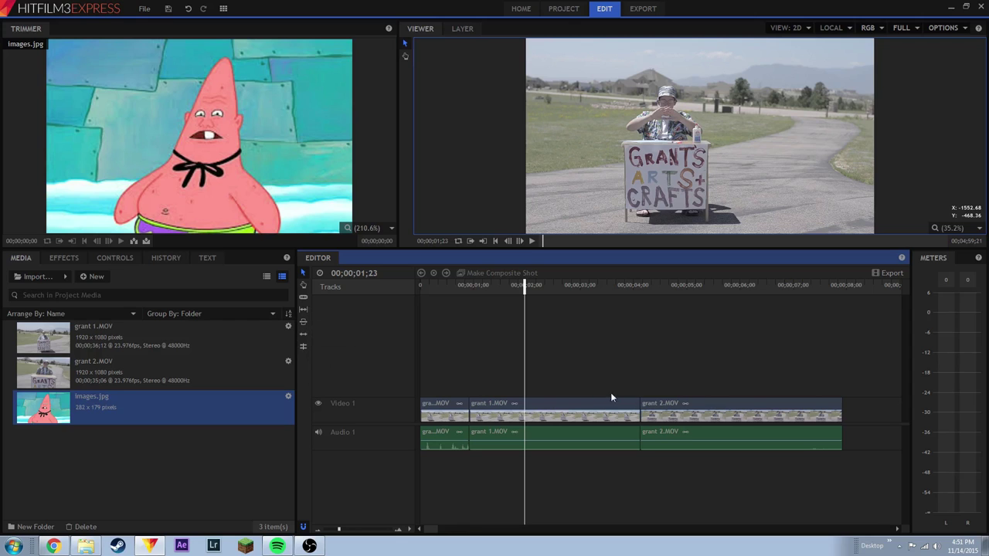
Try sliding grant 2.MOV about 00;00;01;04 earlier over the end of grant 1.MOV with the Slide Tool, and undo it.
click(303, 322)
drag(678, 402, 624, 407)
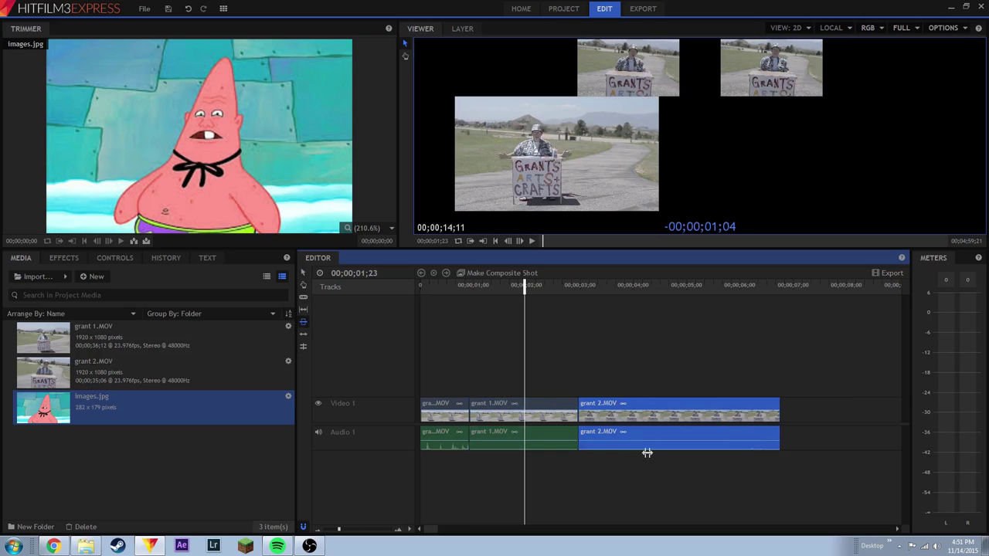
key(ctrl+z)
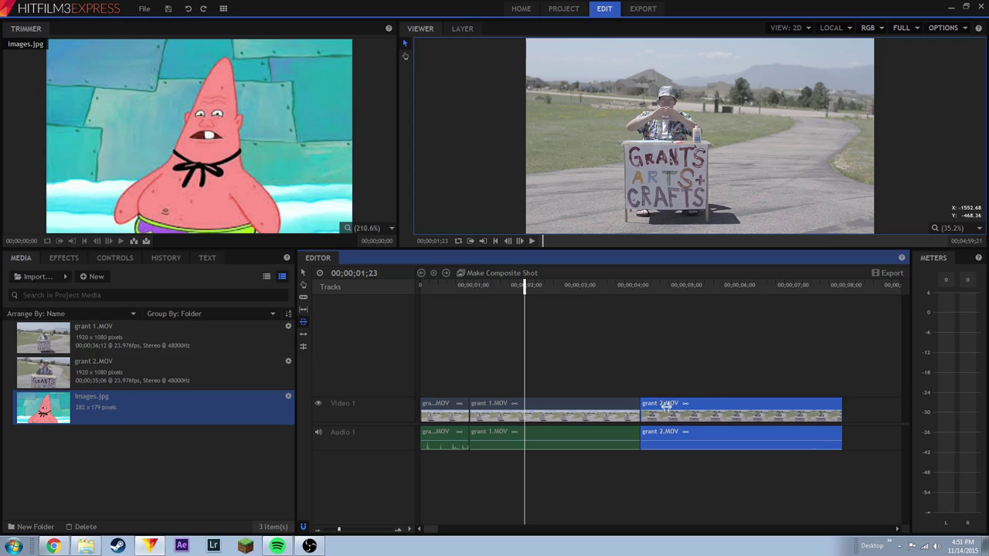
Select the second grant 1.MOV part, play across its cut to 00;00;02;00, and scrub back to 00;00;00;09 in the first part.
key(v)
click(566, 436)
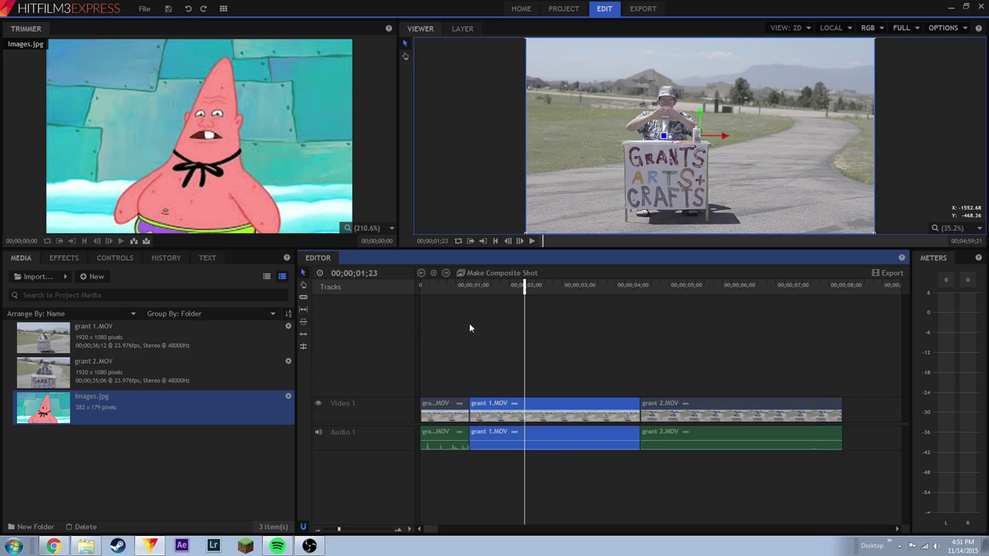
click(439, 285)
key(space)
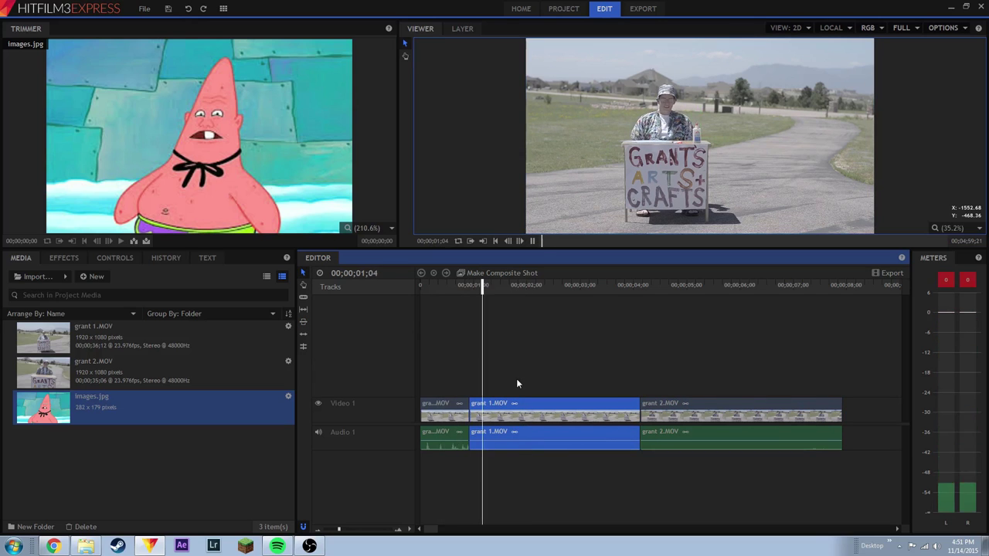
key(space)
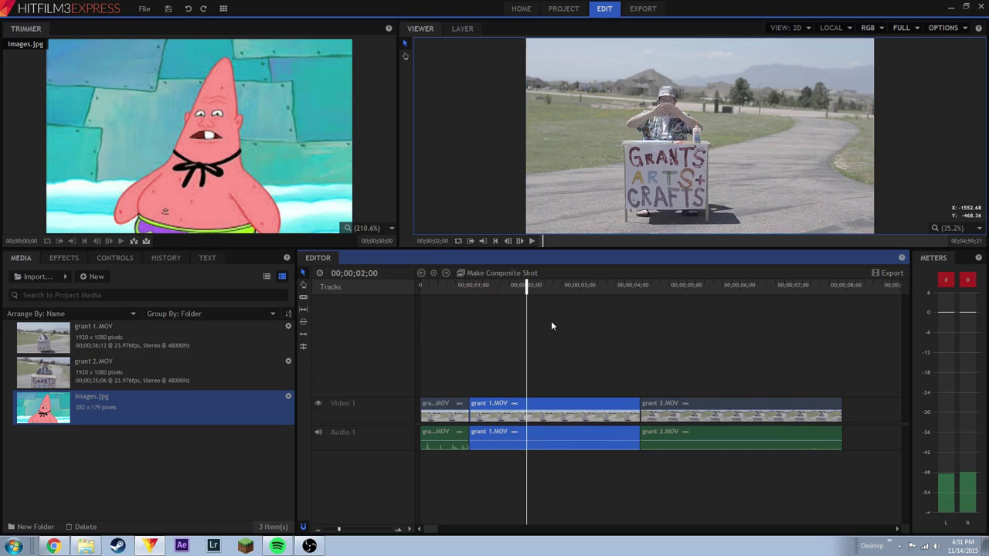
drag(477, 287, 441, 287)
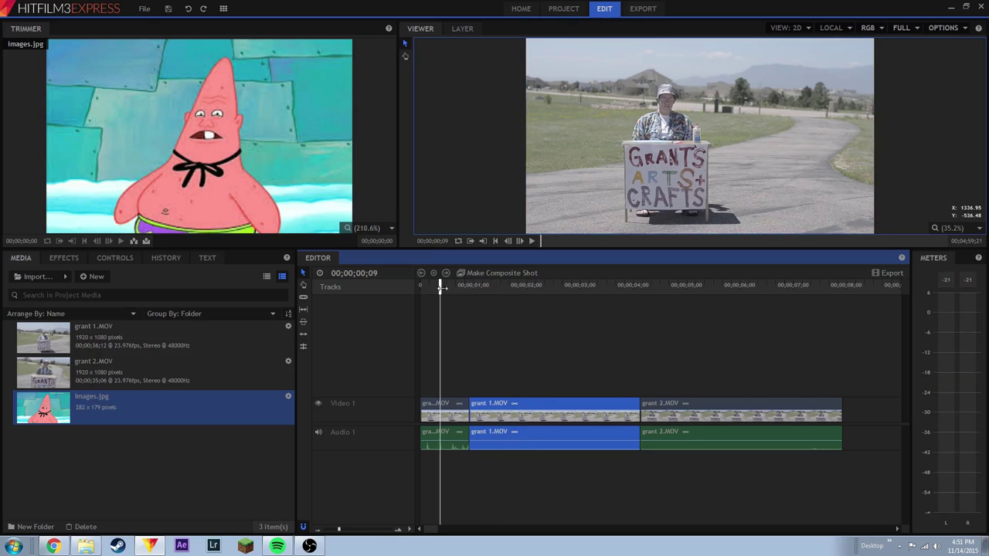
mouse_move(439, 287)
mouse_down()
mouse_move(467, 289)
mouse_move(438, 287)
mouse_up()
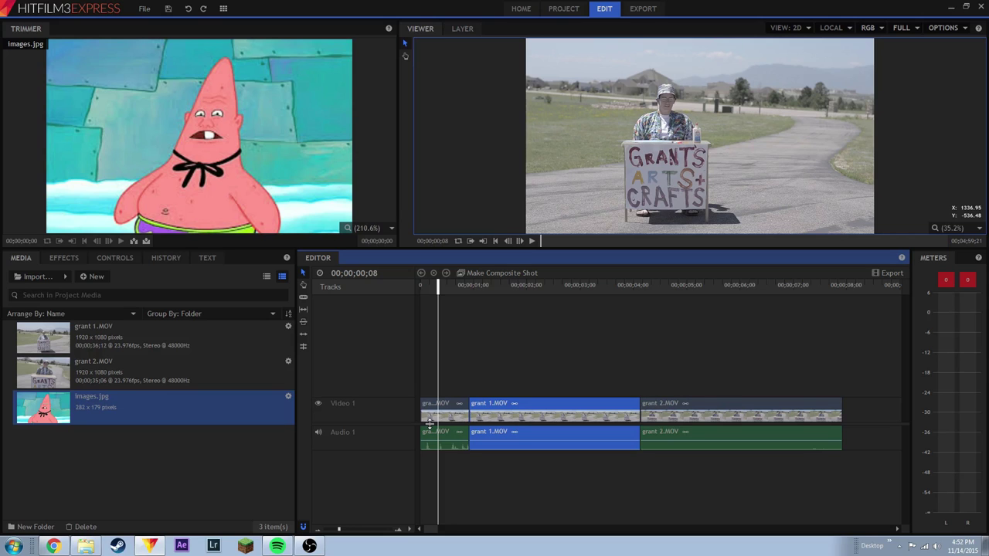
click(439, 286)
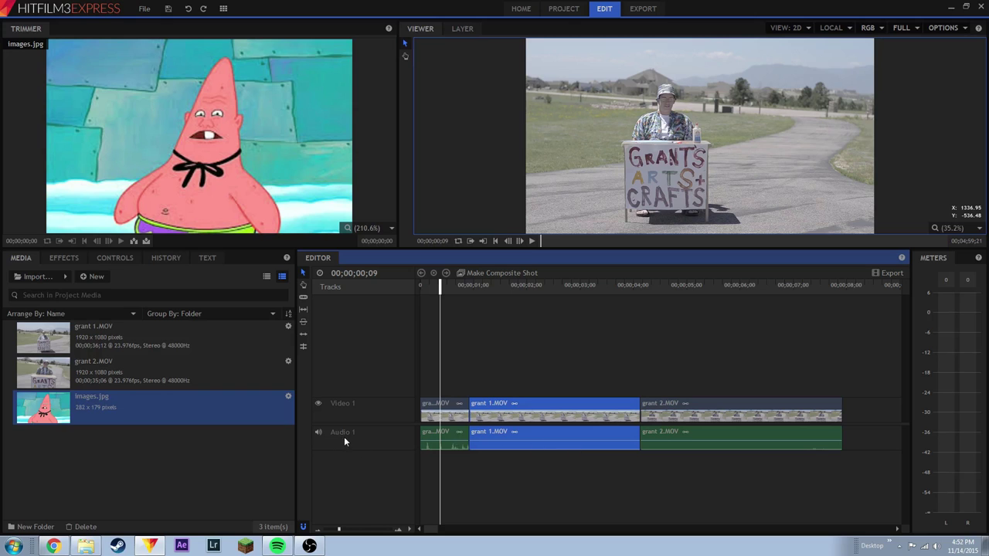
Try raising and lowering the audio level line of the first grant 1.MOV part, and undo the change.
click(453, 442)
drag(452, 443, 454, 437)
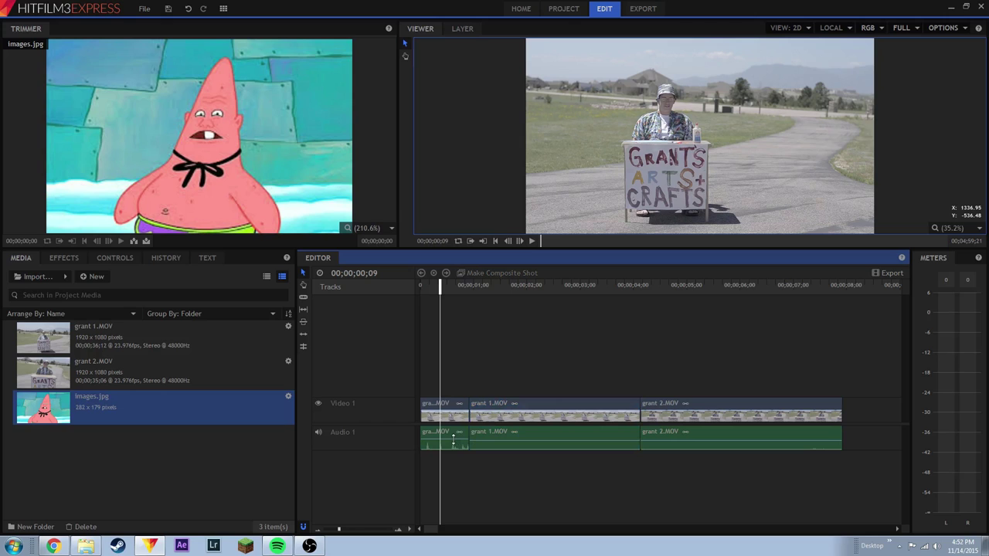
drag(454, 437, 453, 446)
key(ctrl+z)
click(521, 438)
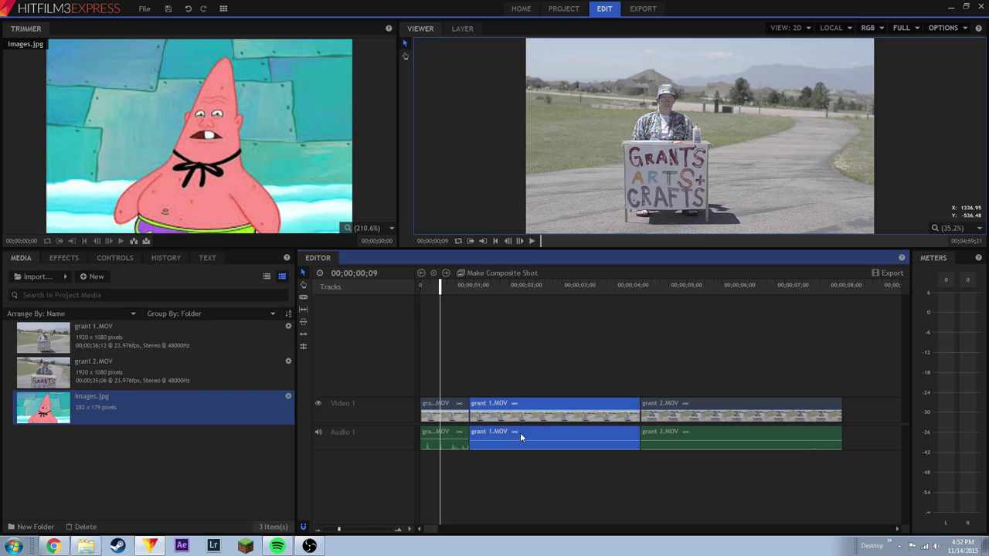
Unlink the video and audio of the second grant 1.MOV part.
click(534, 410)
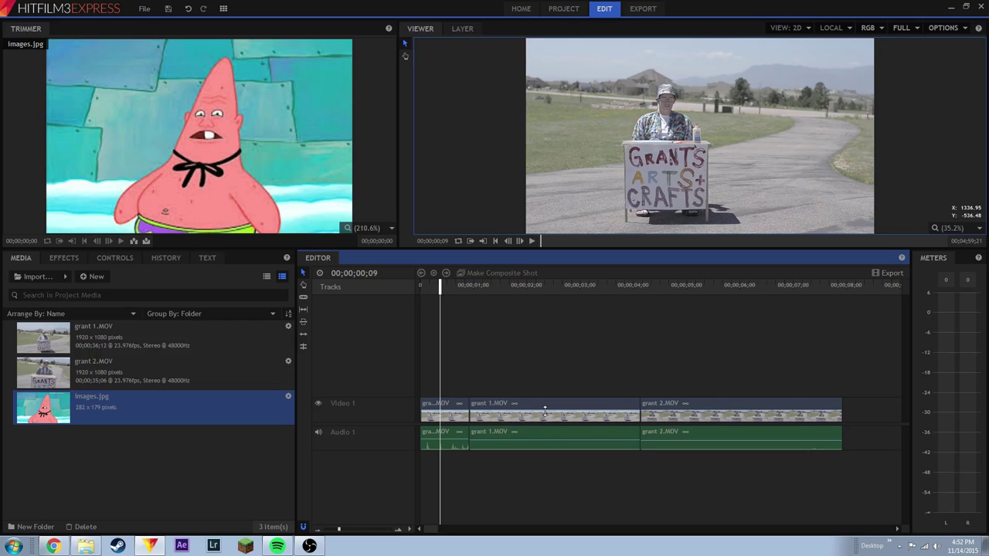
click(541, 416)
right_click(546, 419)
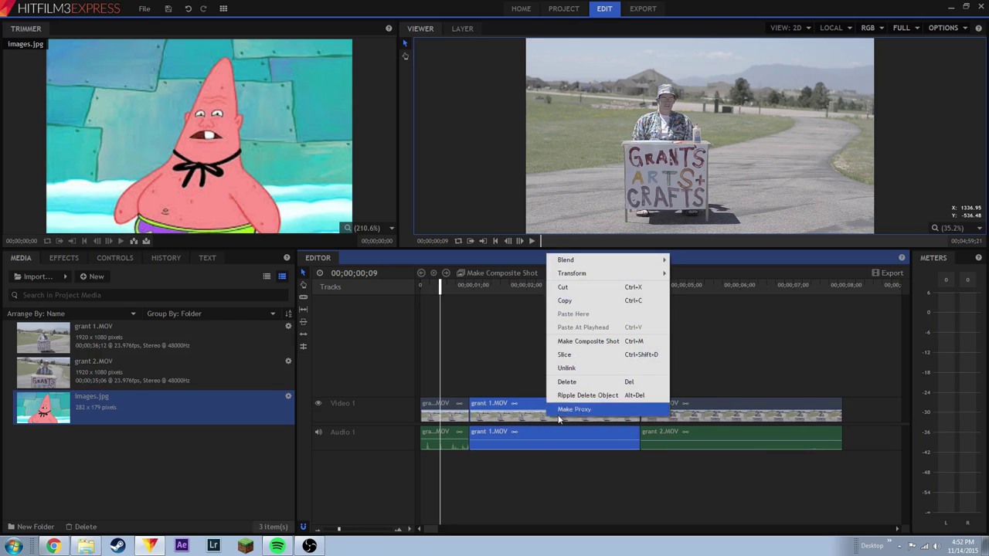
click(576, 370)
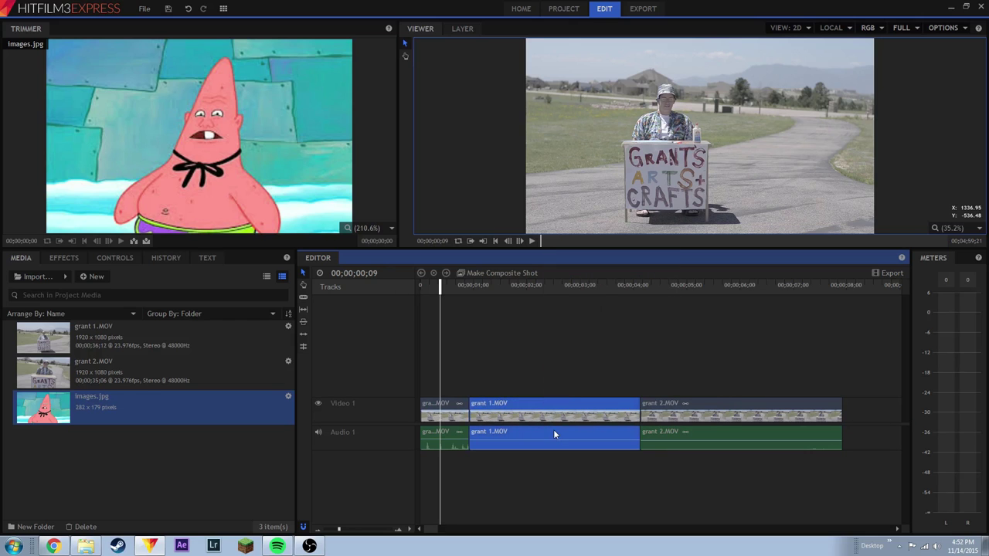
Try moving the unlinked grant 1.MOV audio down to a new Audio 2 track slightly later in time, and undo the move.
click(555, 432)
drag(553, 437, 579, 477)
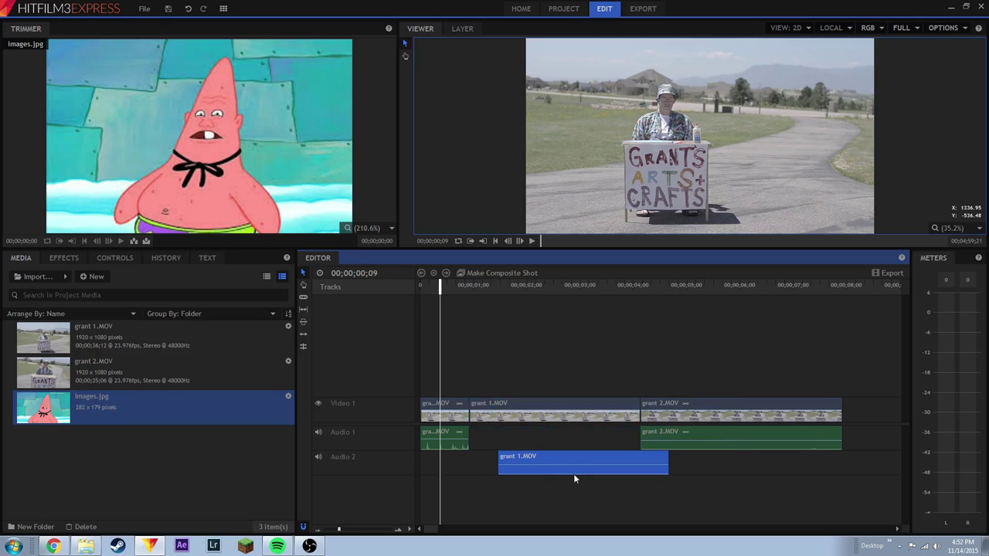
key(ctrl+z)
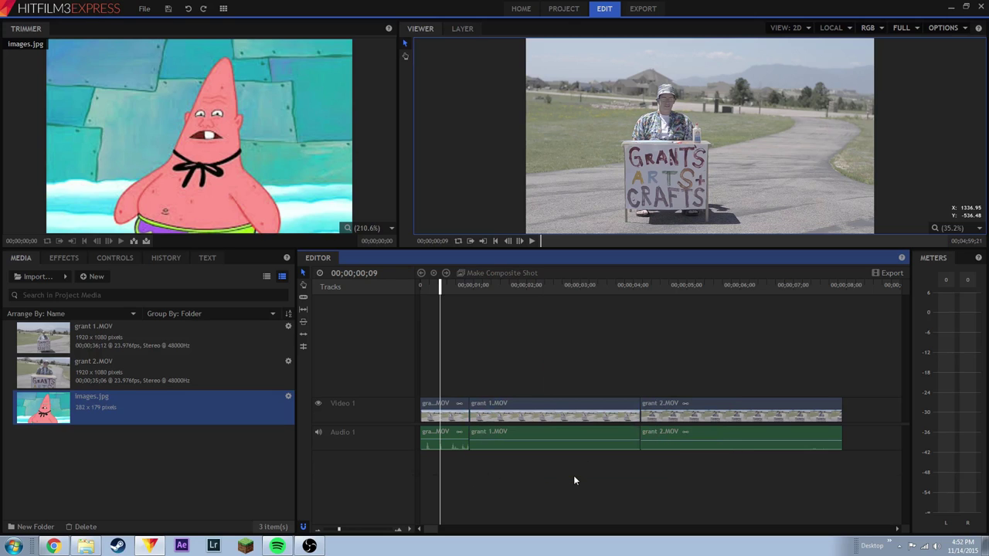
Move the unlinked grant 1.MOV audio to a new Audio 2 track starting at about 00;00;03;02, and play up to 00;00;04;00.
click(553, 433)
drag(553, 430, 672, 464)
click(487, 284)
key(space)
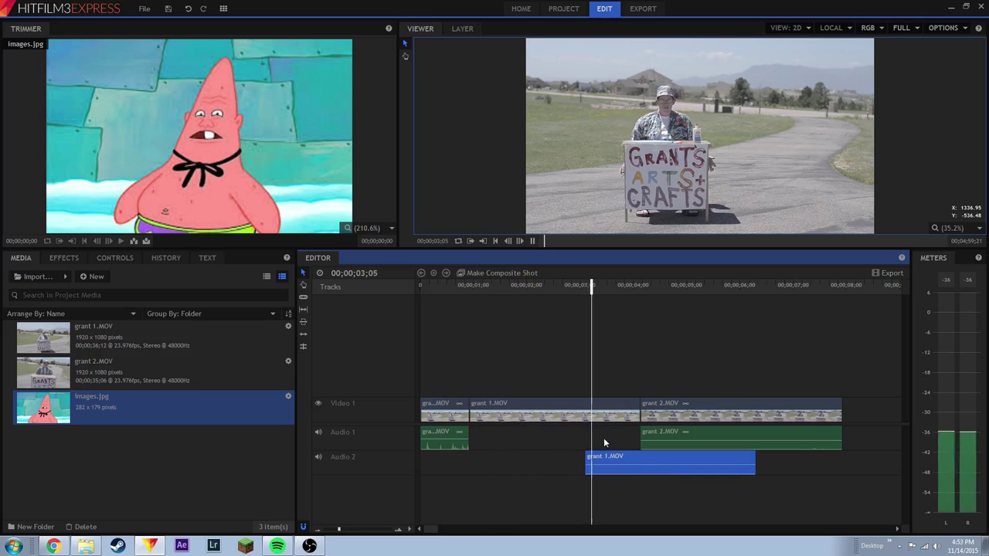
key(space)
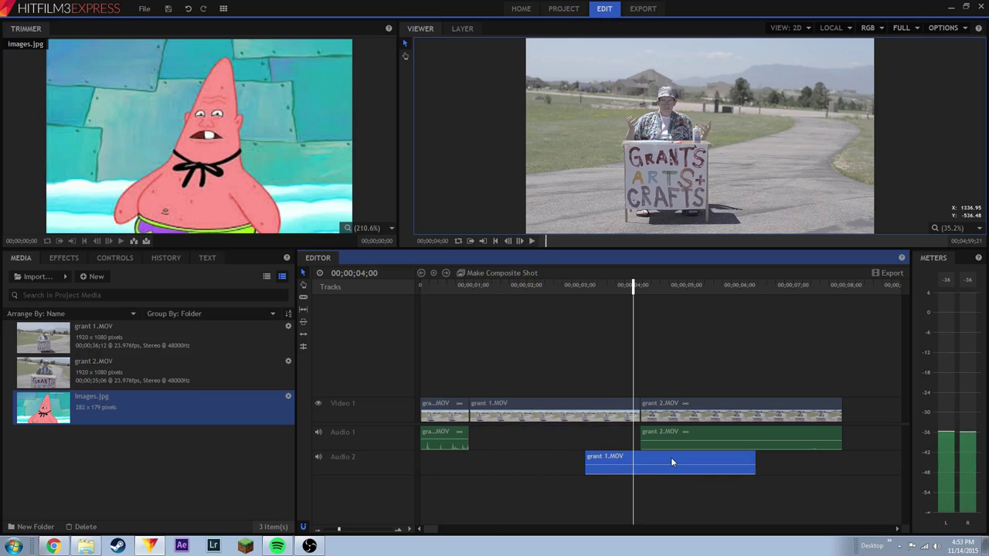
Delete the moved grant 1.MOV audio, undo the deletion, the move and the unlinking, and clear the selection.
key(Delete)
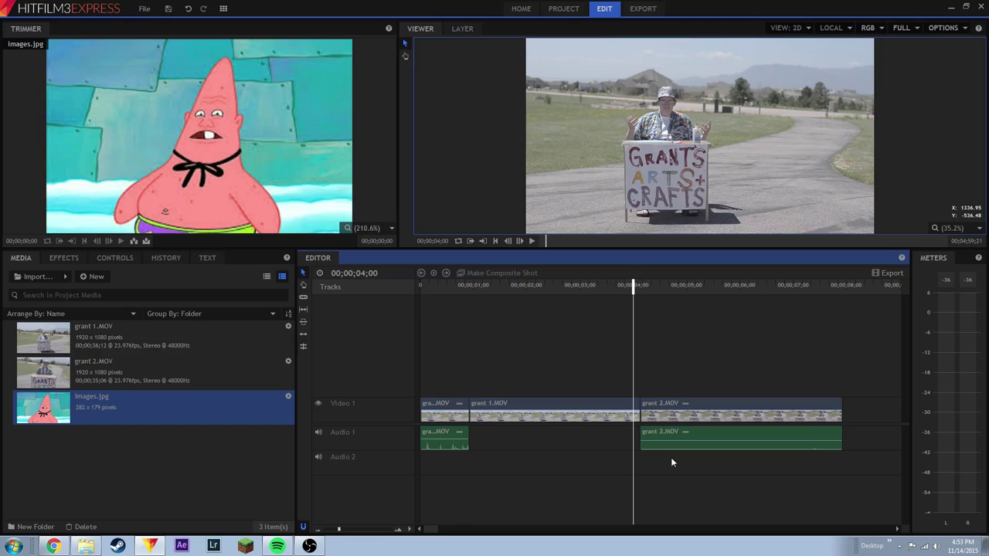
key(ctrl+z)
key(ctrl+z)
click(516, 439)
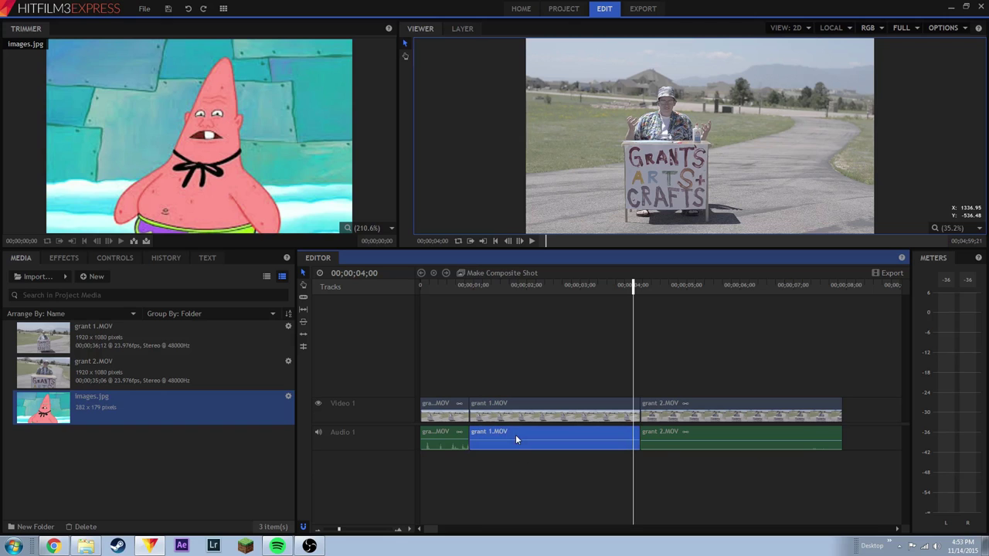
click(495, 483)
Import Glock-18_BurstFire.mp3 from the Gun Sounds Pack 2.0 folder and place it on a new Audio 2 track at about 00;00;01;20.
mouse_move(86, 547)
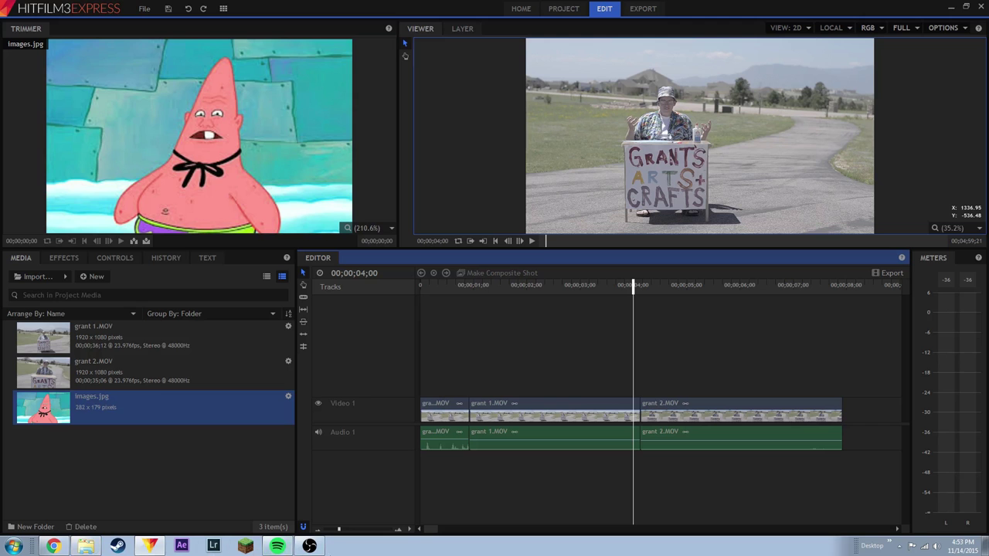
click(87, 547)
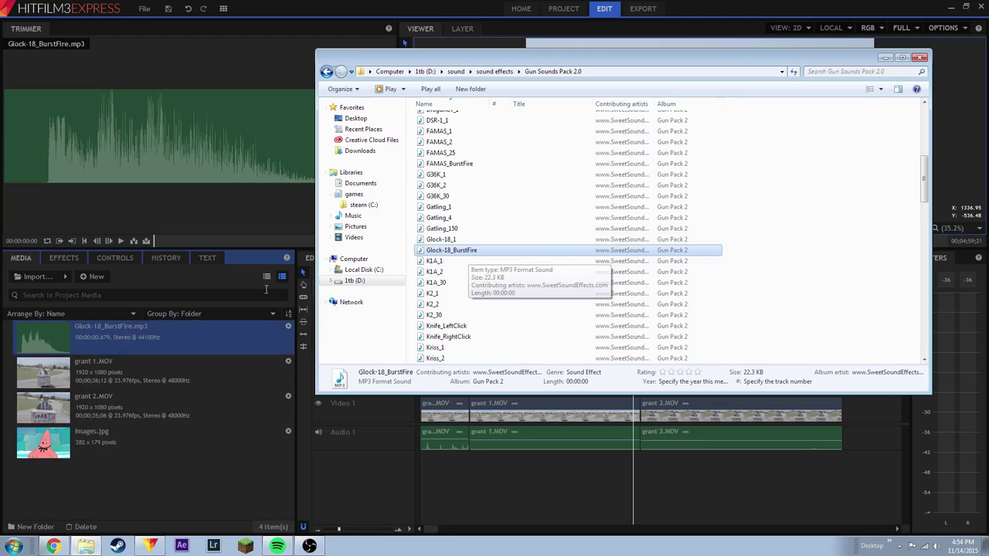
drag(97, 331, 519, 495)
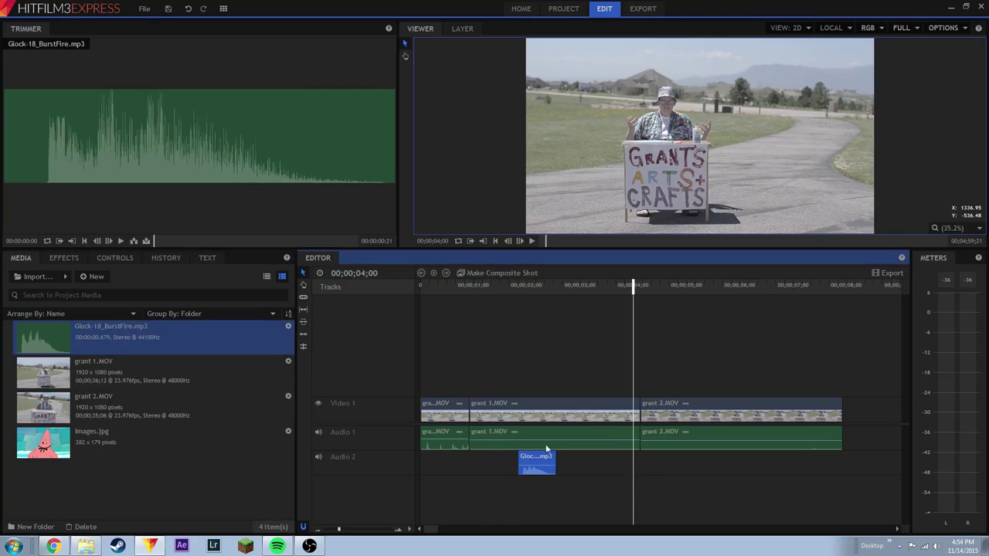
Play the timeline from 00;00;01;18 to 00;00;03;06 to hear the placed gunshot sound.
click(514, 302)
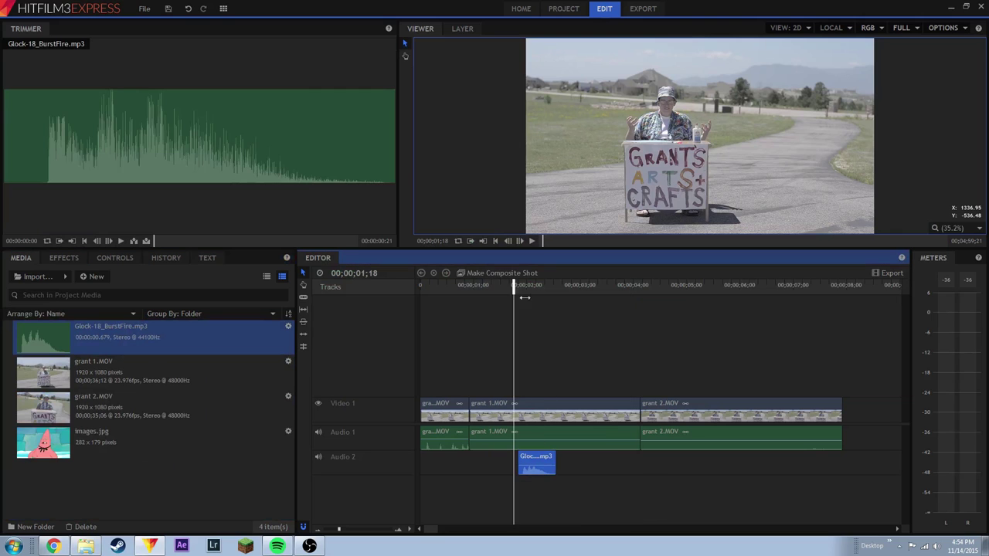
key(space)
key(space)
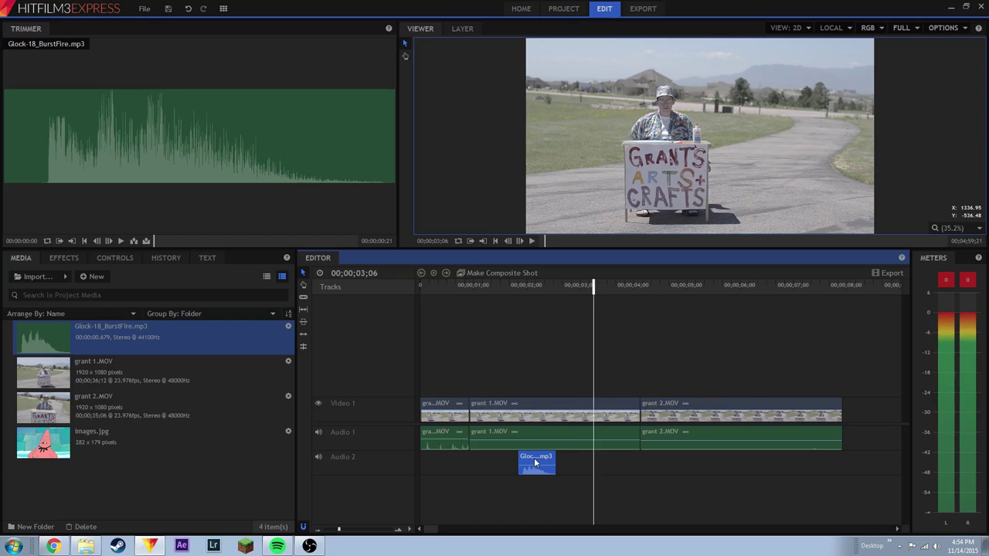
Add more copies of Glock-18_BurstFire.mp3 on additional audio tracks, and delete all the gunshot clips from the timeline.
drag(124, 347, 521, 467)
key(Delete)
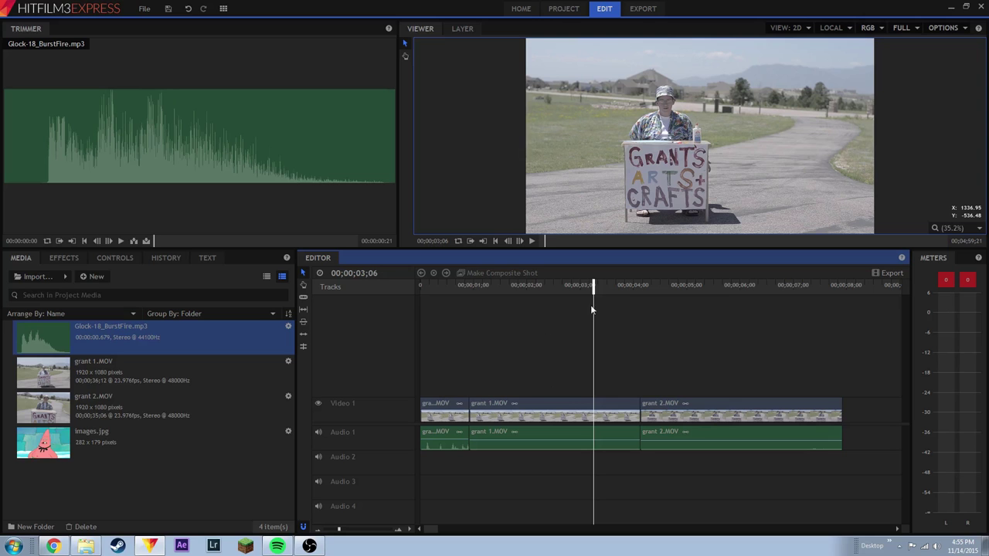
Scrub through both grant clips, select grant 2.MOV, and play across the cut from 00;00;03;11 to 00;00;06;01.
drag(594, 287, 698, 286)
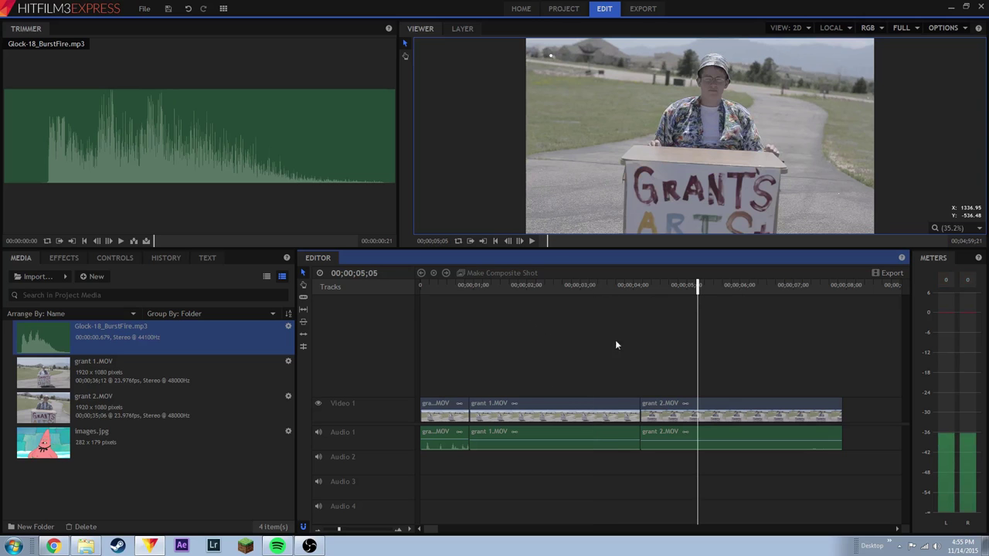
drag(541, 287, 490, 287)
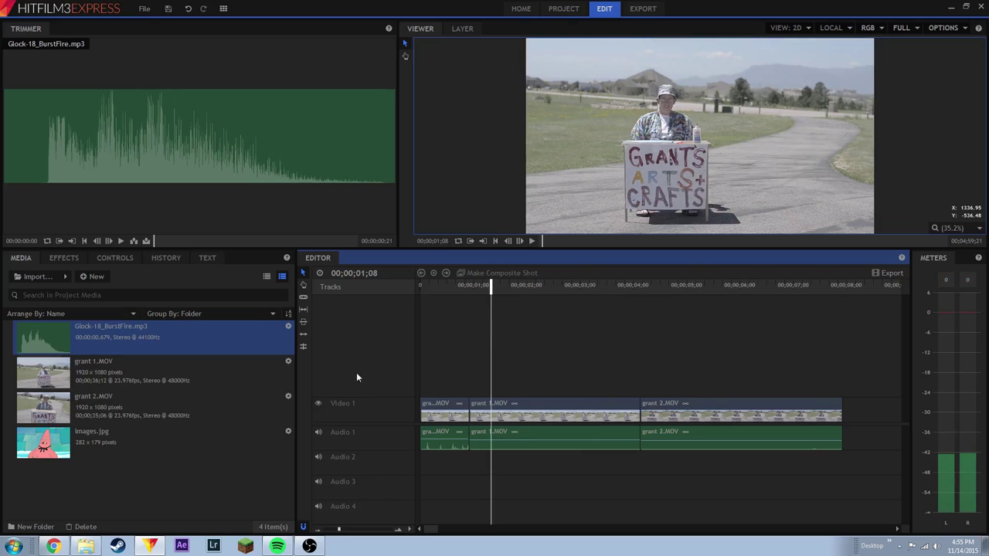
click(546, 403)
drag(490, 287, 605, 292)
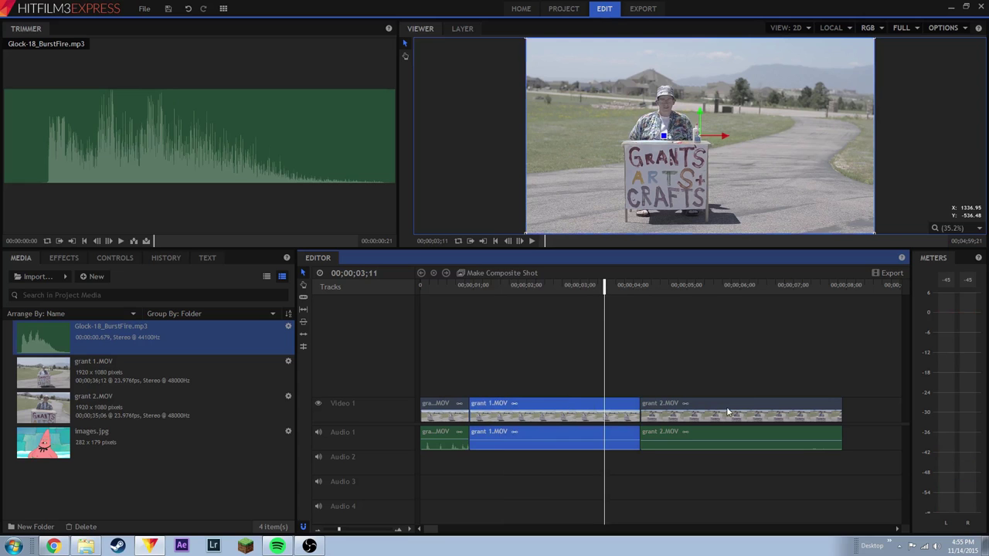
click(692, 415)
key(space)
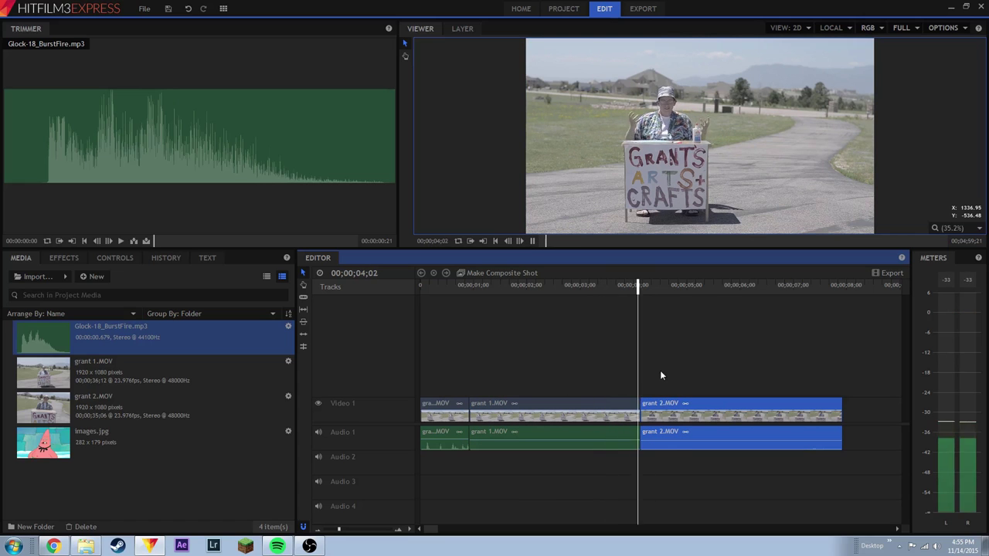
key(space)
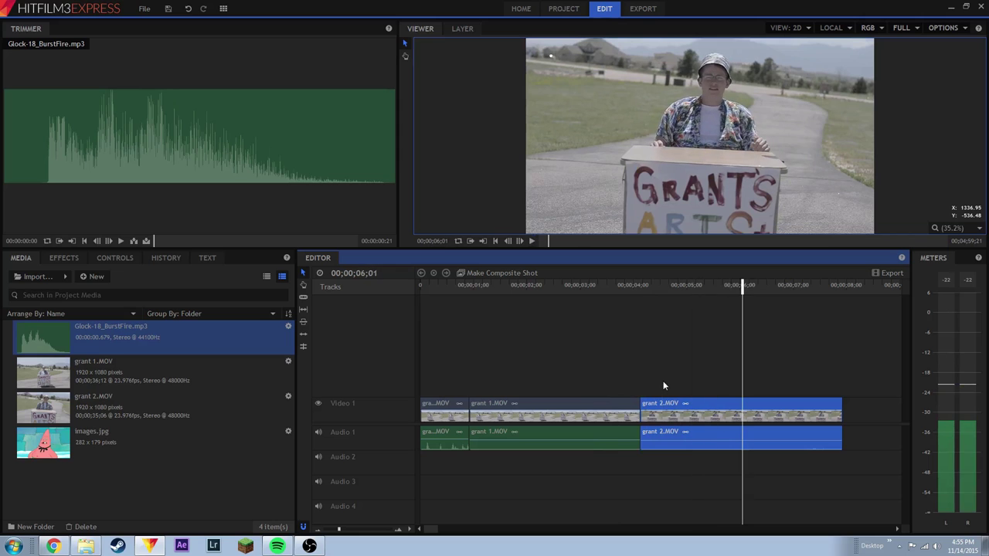
Make a composite shot from grant 2.MOV using the Selected Clip properties and Leave Here for effects and transforms.
right_click(741, 401)
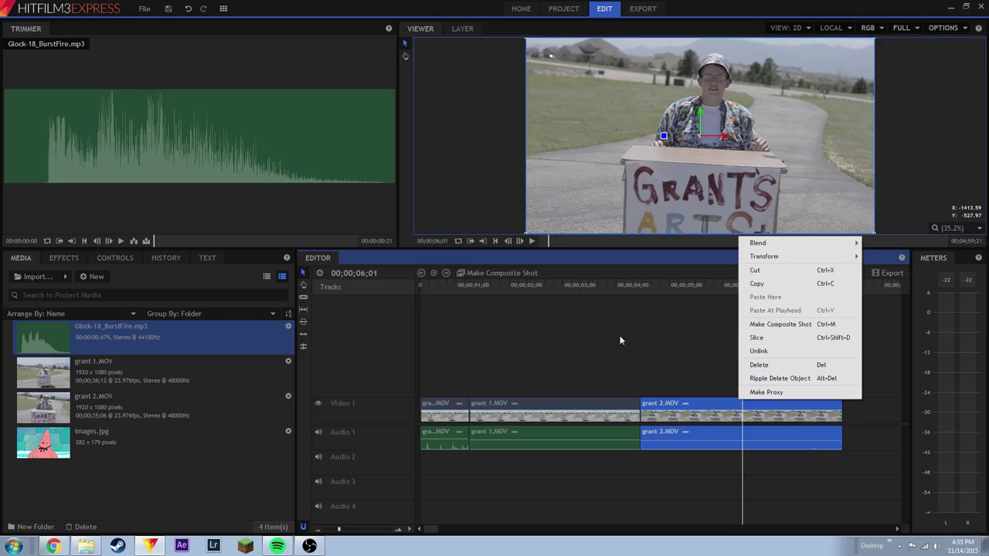
click(558, 334)
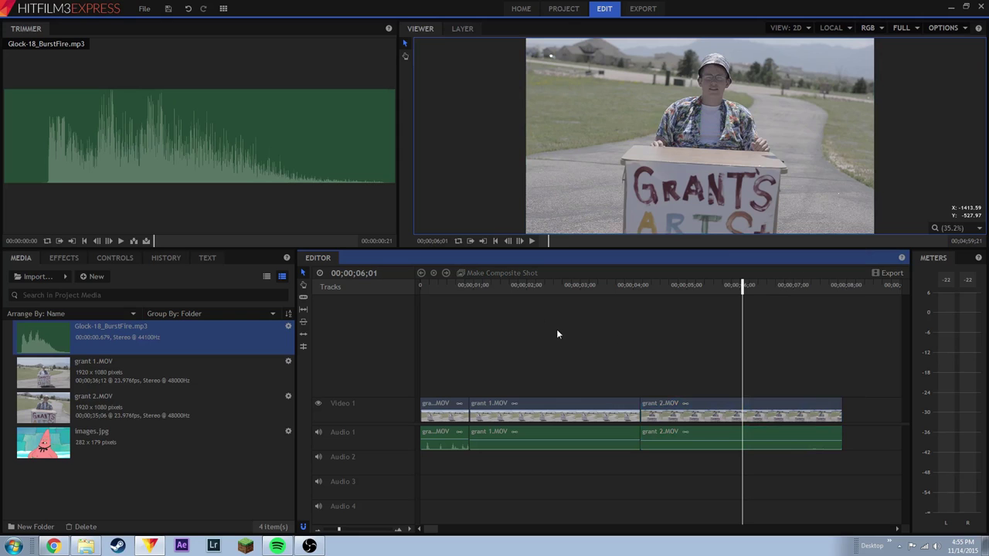
click(724, 407)
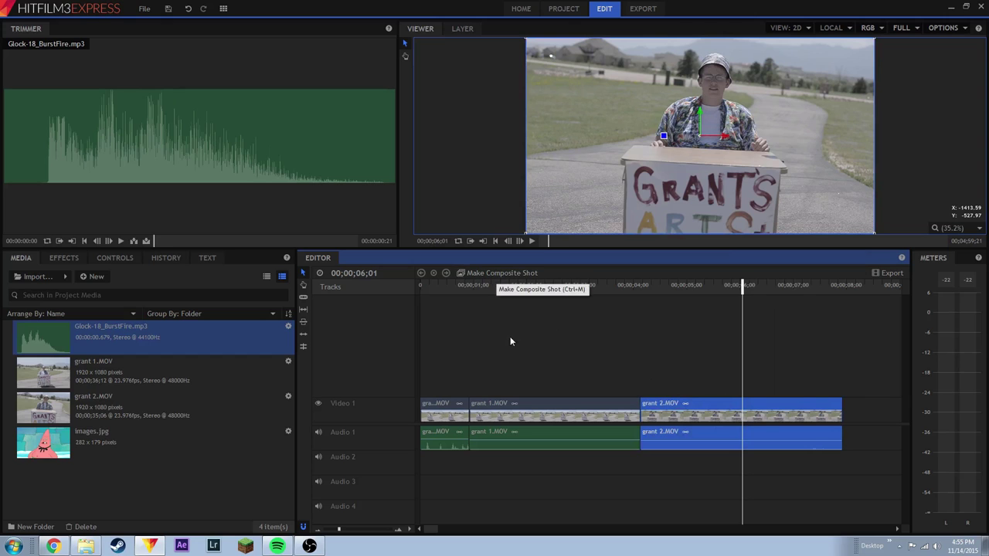
click(496, 275)
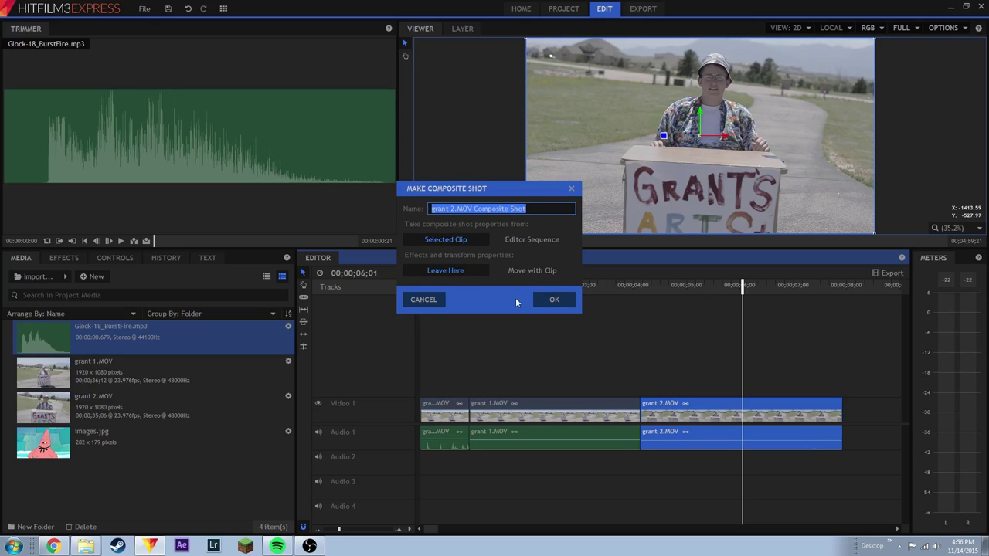
click(557, 299)
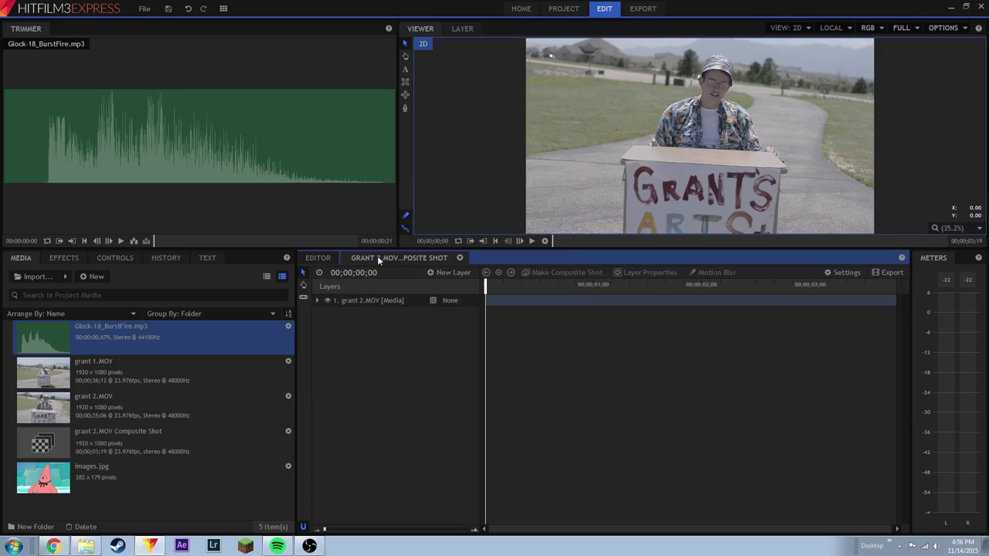
Compare the grant 2.MOV Composite Shot clip on the editor timeline with the composite shot's own layer timeline.
click(318, 258)
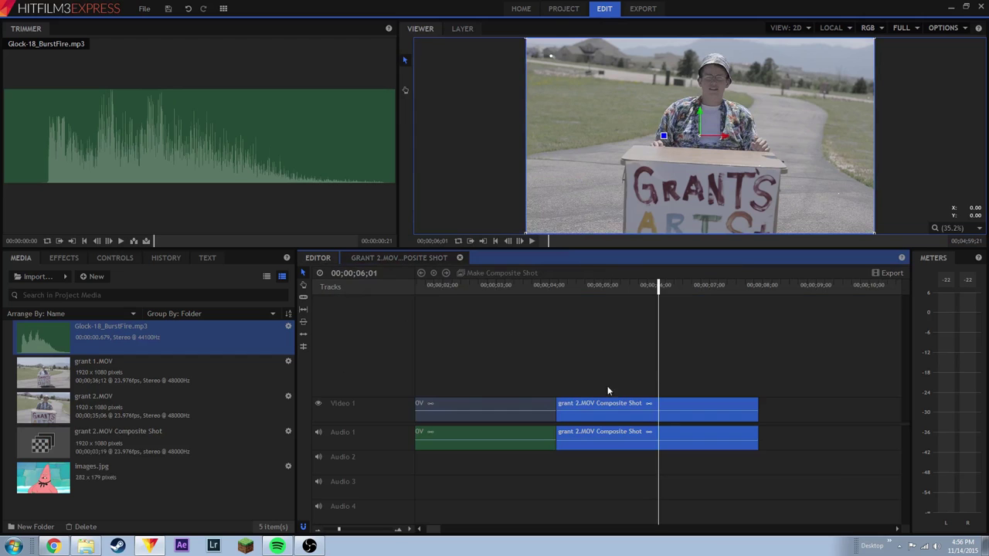
click(510, 288)
drag(431, 530, 419, 530)
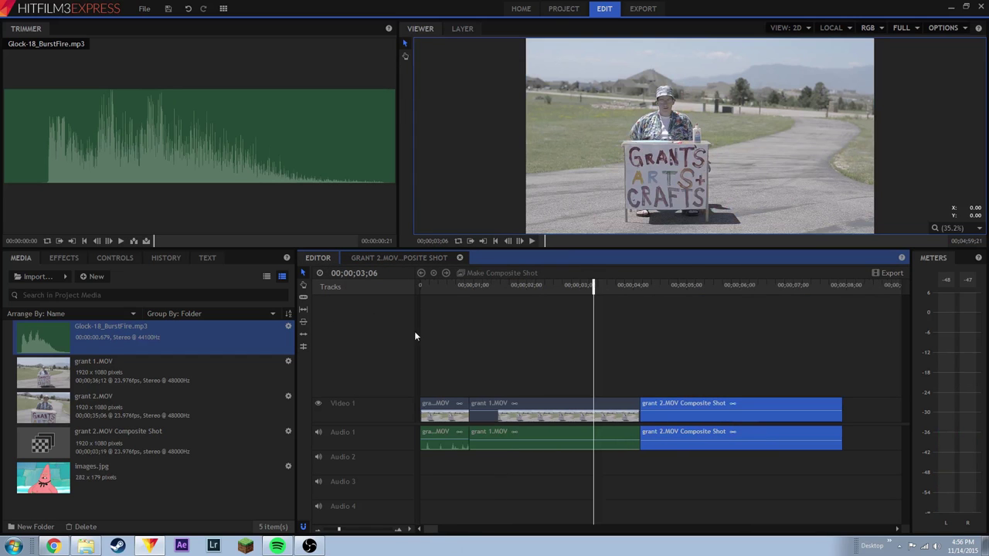
click(391, 257)
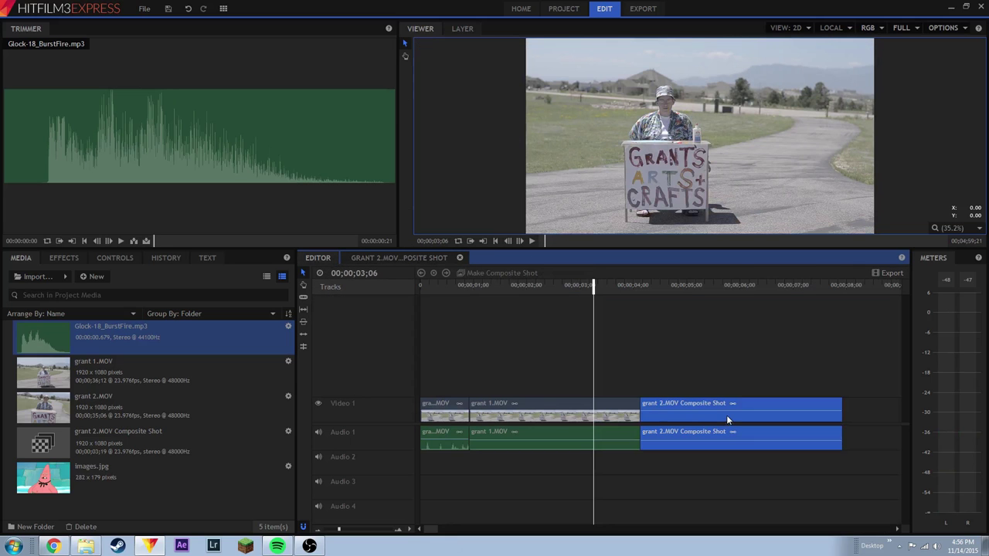
click(617, 418)
click(704, 410)
click(382, 259)
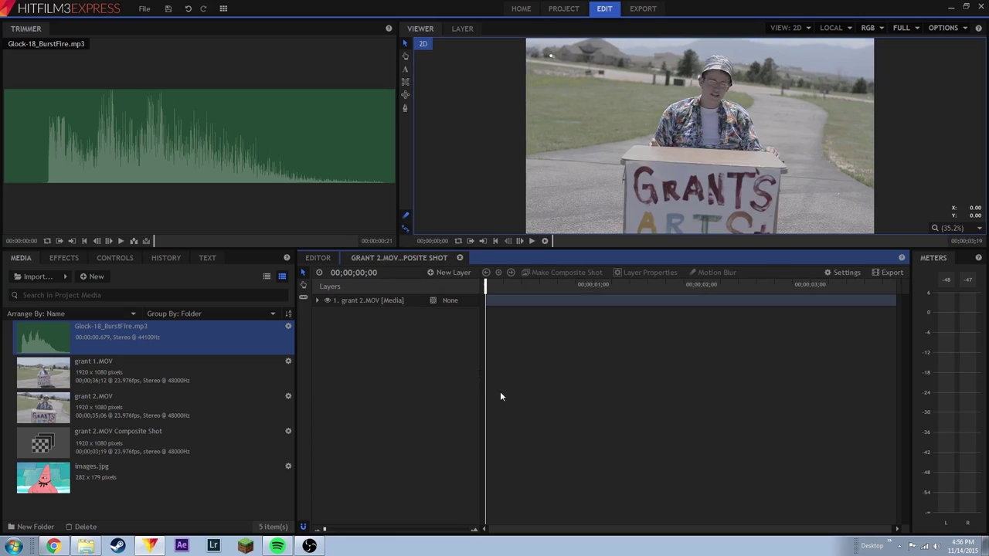
Scrub the composite shot to 00;00;01;23 and check it against the main editor timeline.
click(489, 286)
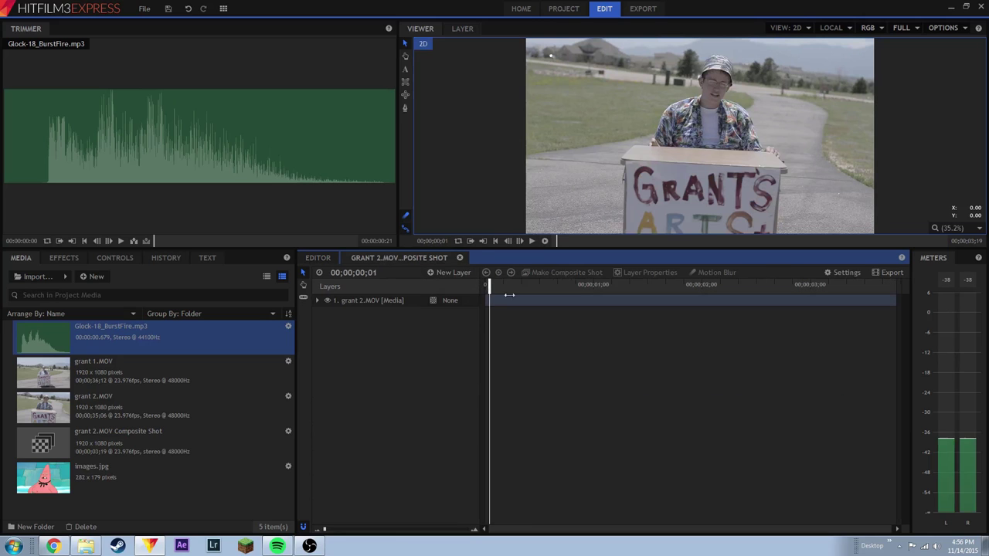
click(698, 285)
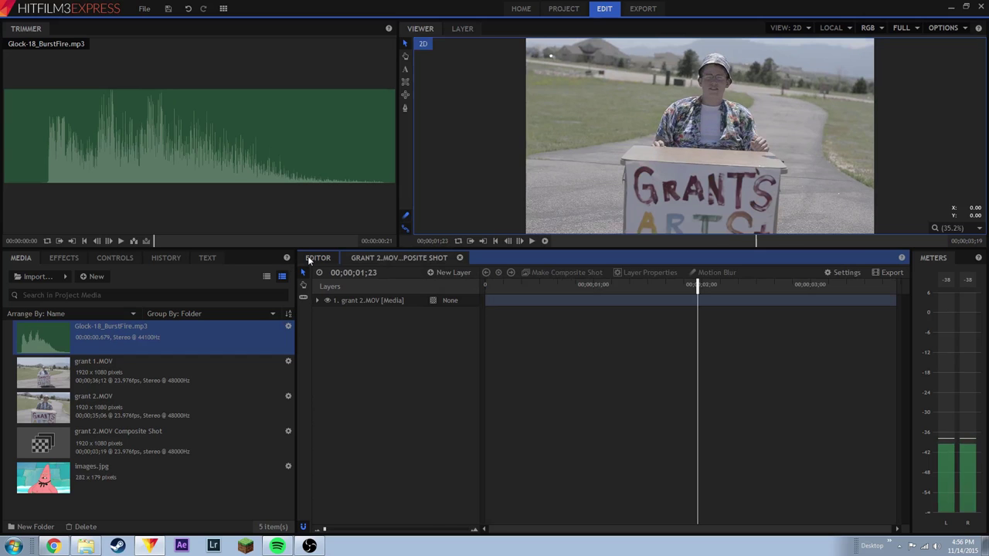
click(315, 258)
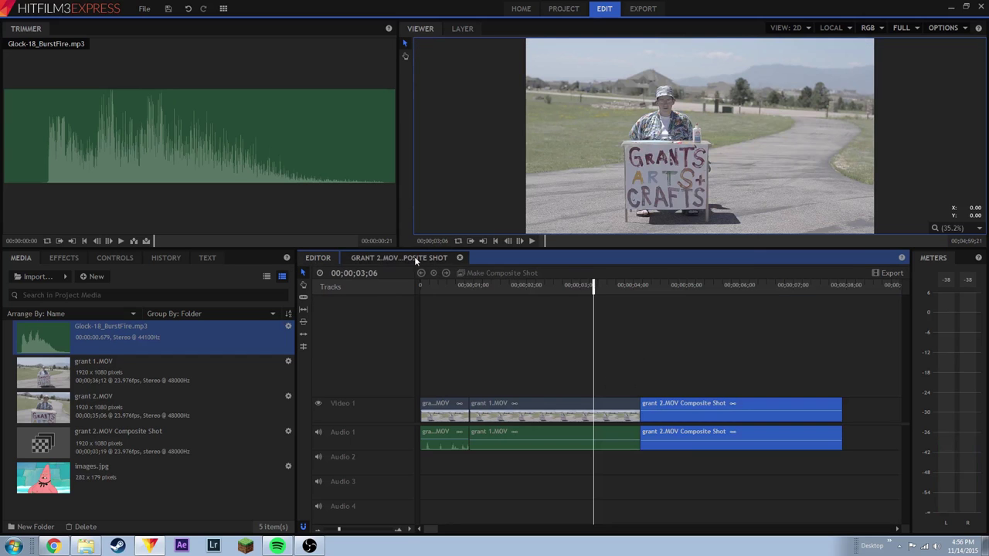
click(414, 257)
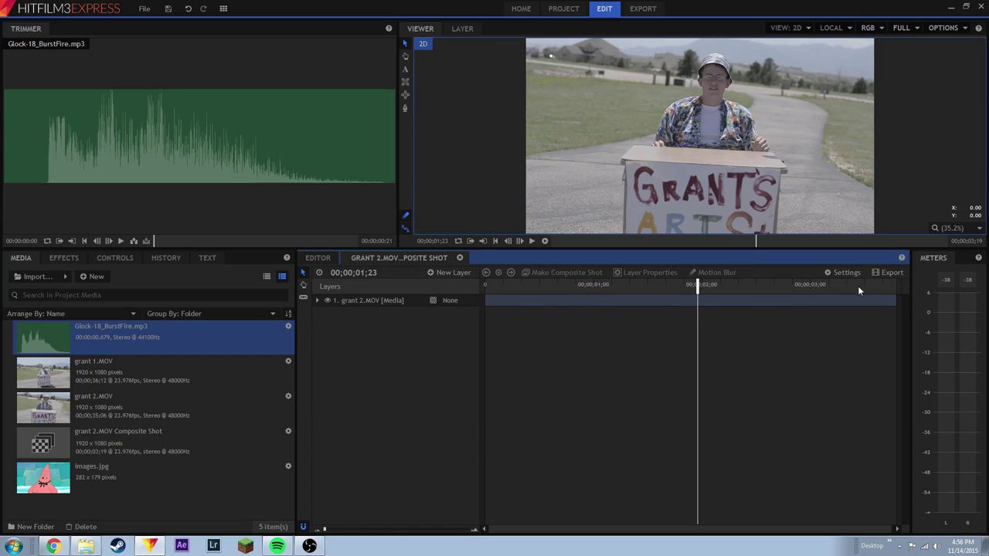
click(317, 258)
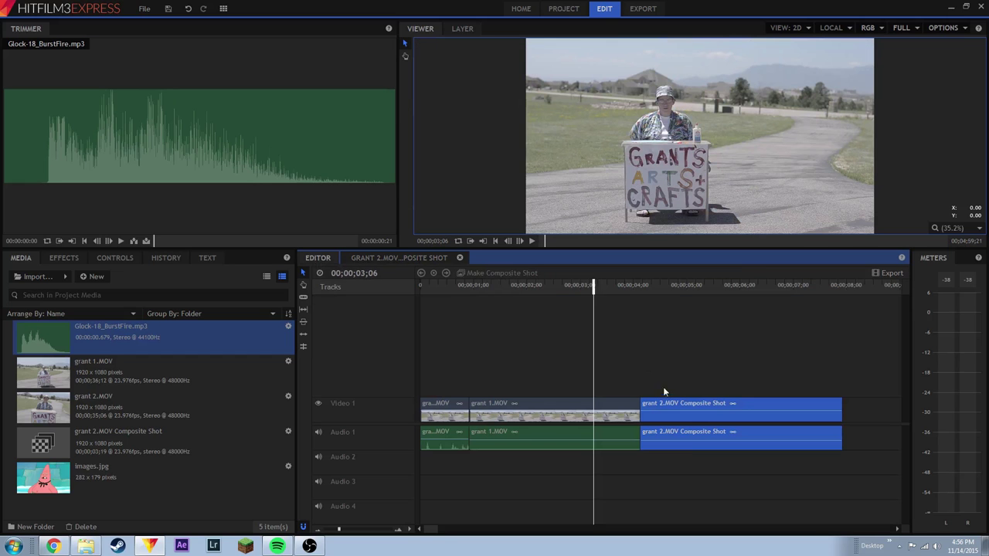
Select the grant 2.MOV layer inside the composite shot and move the playhead to 00;00;00;13.
drag(640, 384, 863, 465)
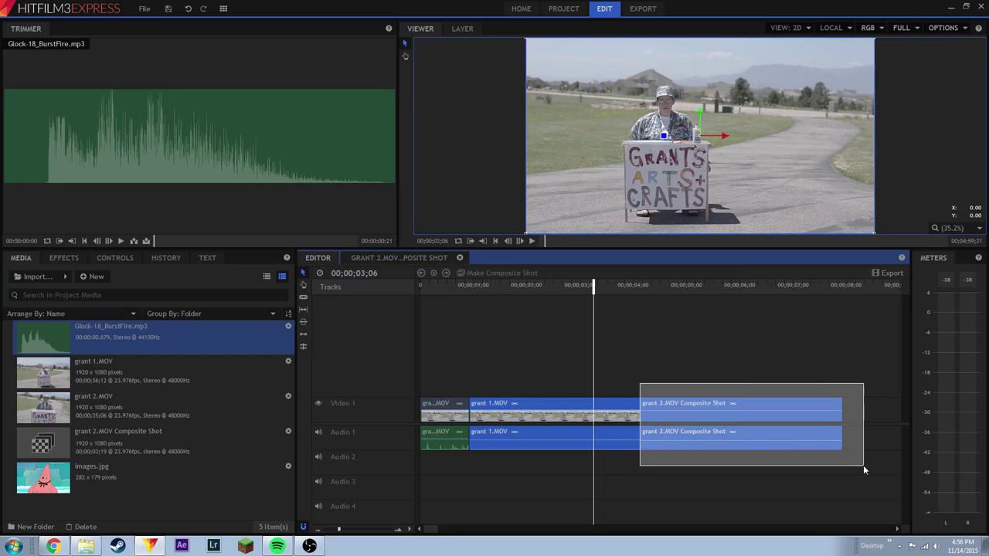
click(399, 258)
click(583, 300)
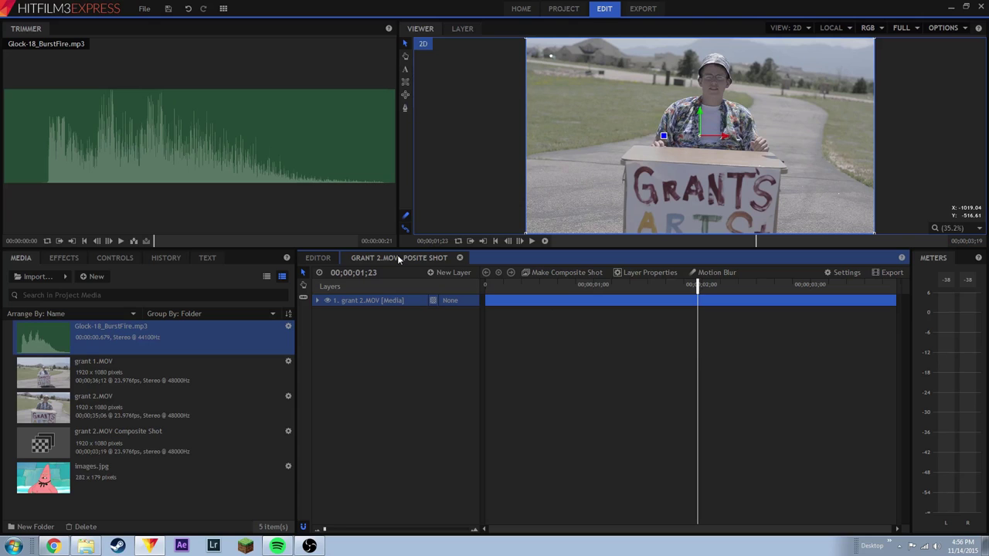
drag(697, 287, 544, 302)
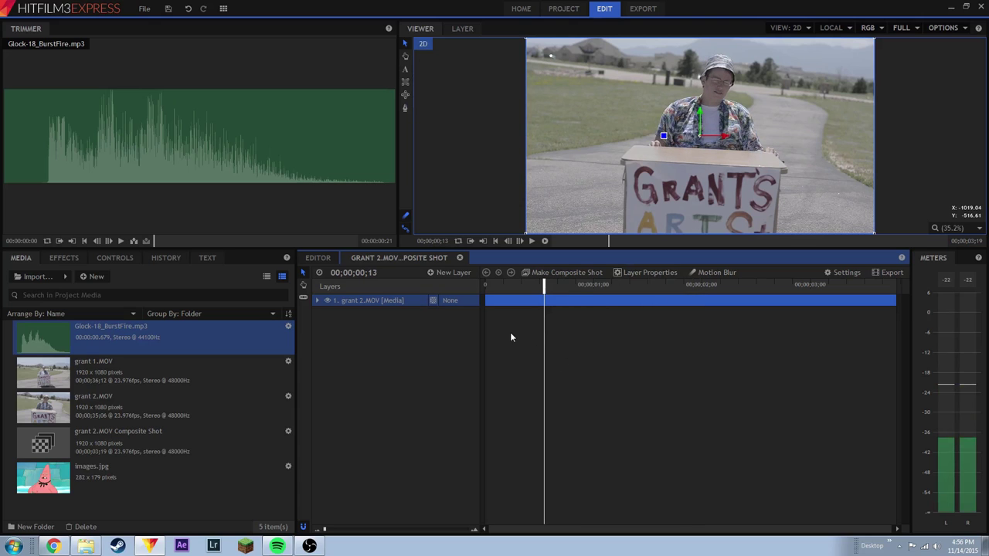
Add a text layer reading "Hello" in a wide text box across the middle of the frame with the Text tool.
click(406, 70)
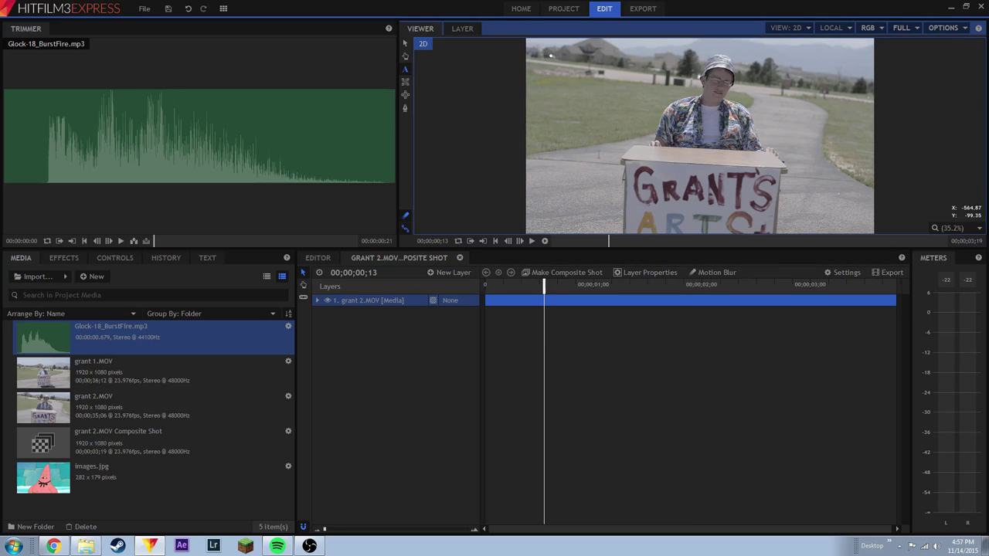
drag(587, 84, 817, 153)
text(Hello)
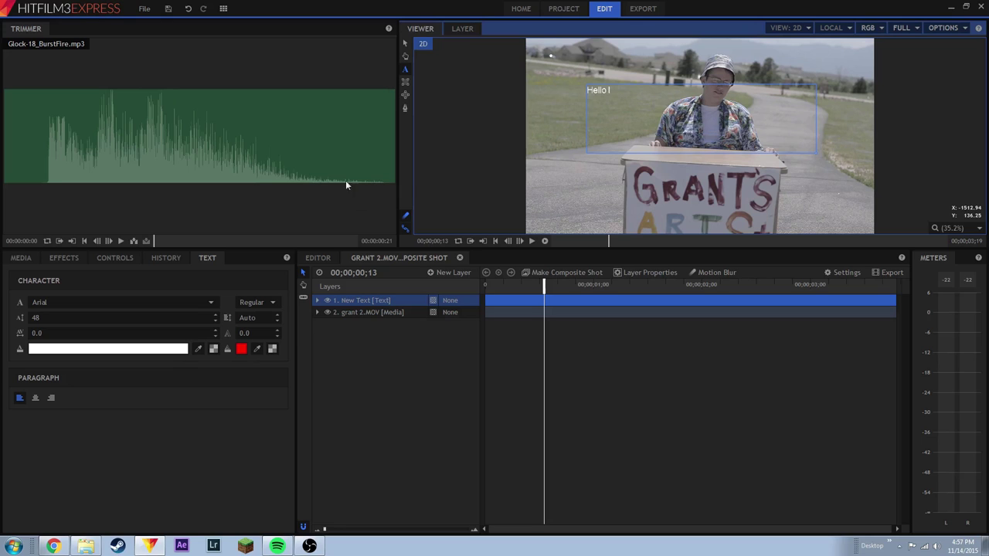
Select all of the Hello text and try the Arial Unicode MS and Broadway fonts on it.
key(ctrl+a)
click(157, 296)
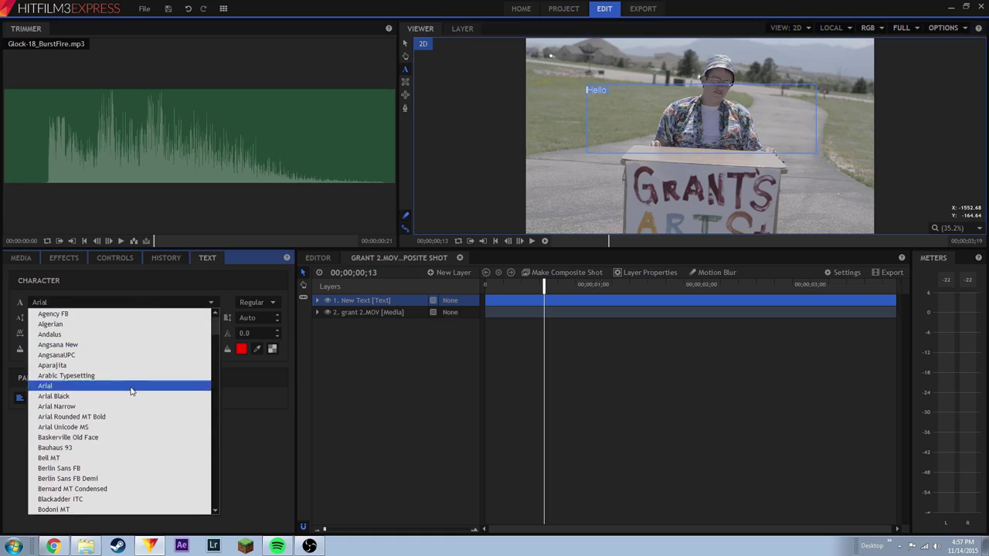
click(129, 428)
click(146, 303)
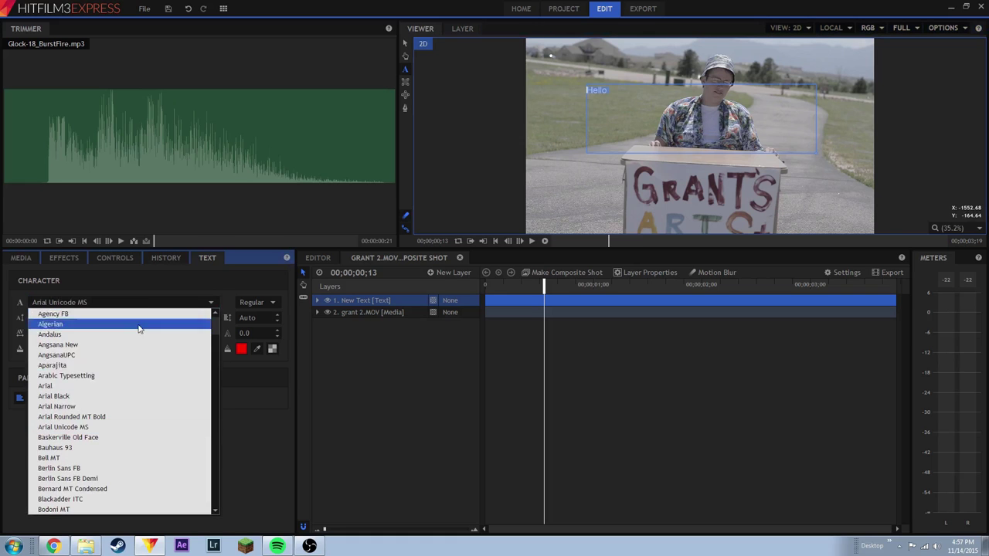
click(71, 499)
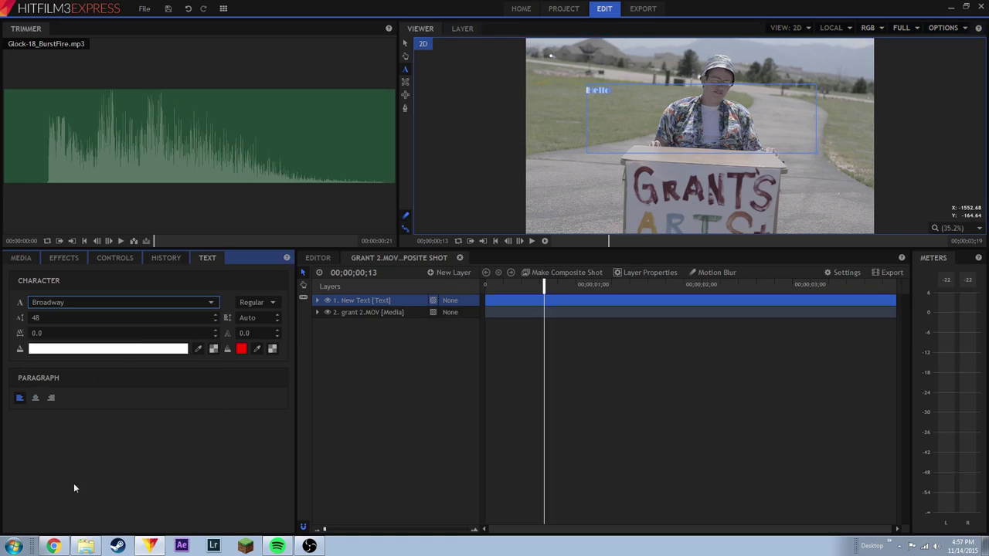
Set the Hello text's size to 50 and reselect the whole word in the viewer.
click(128, 322)
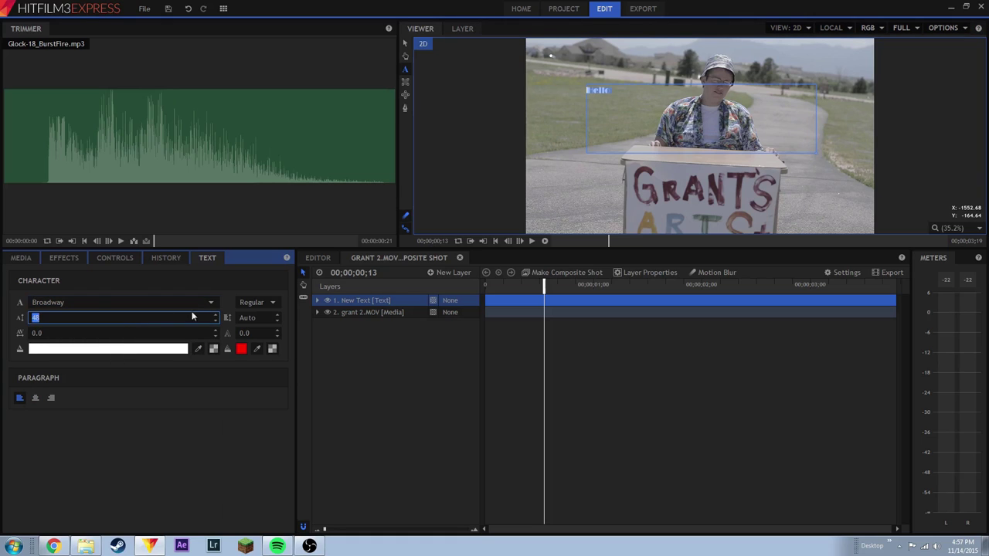
click(100, 318)
click(215, 321)
text(50)
click(106, 457)
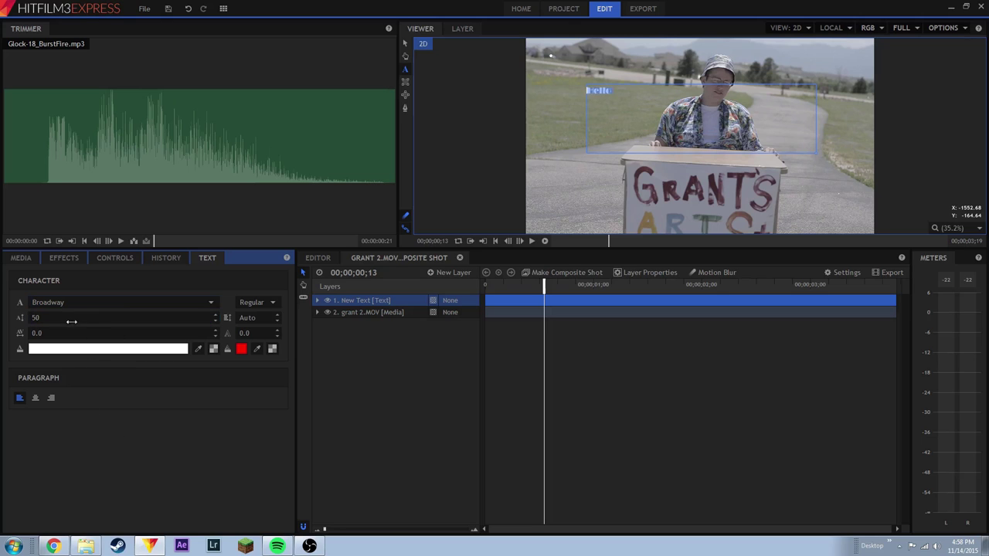
click(612, 91)
drag(612, 91, 470, 87)
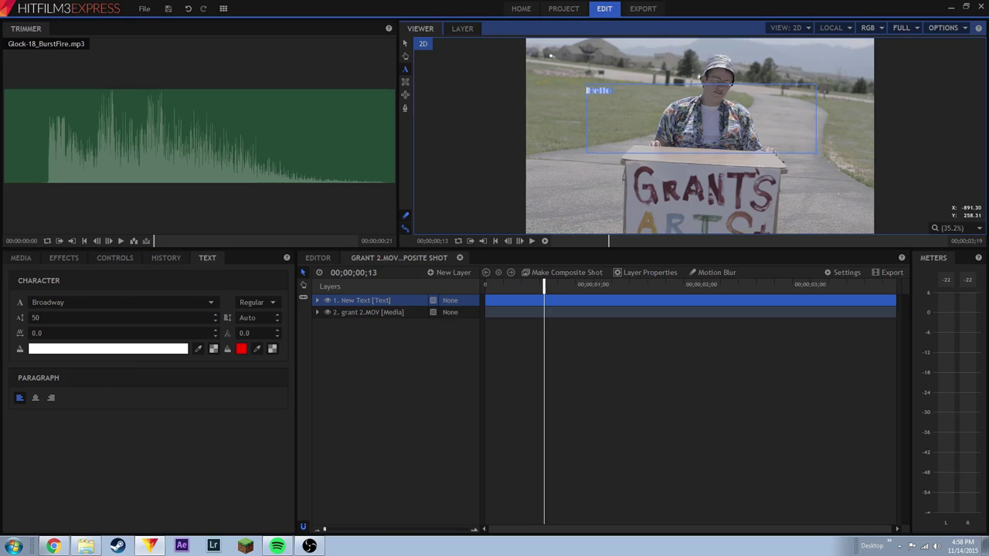
Enlarge the selected Hello text, trying a size of 270 and settling on 299.
double_click(38, 318)
text(87)
key(BackSpace)
key(BackSpace)
text(294)
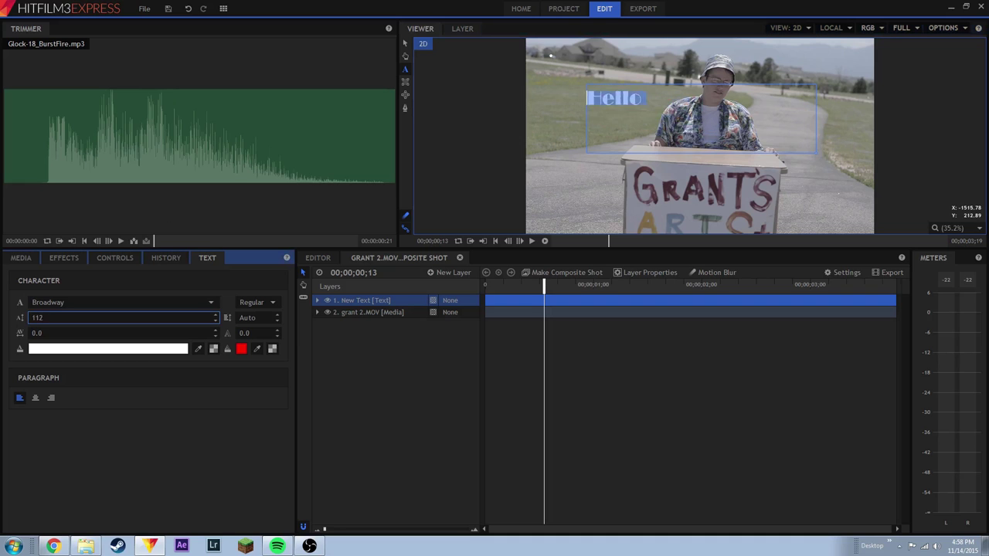
key(BackSpace)
key(BackSpace)
text(70)
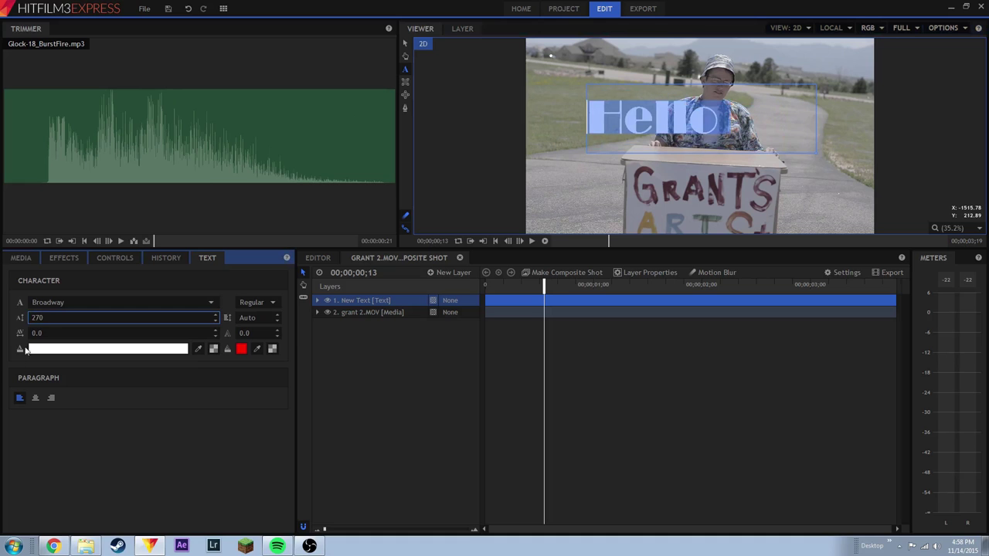
key(BackSpace)
key(BackSpace)
text(99)
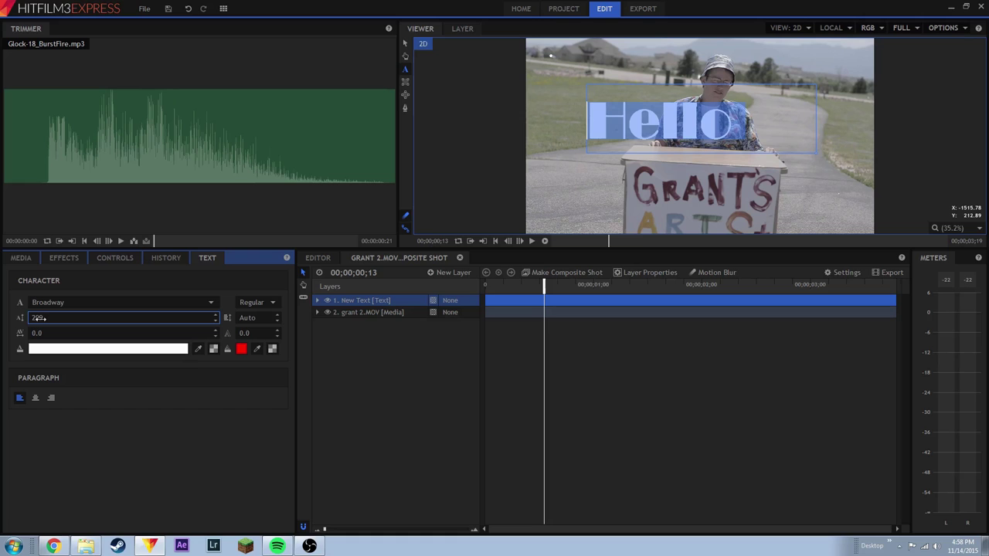
Change the Hello text's font to Bodoni MT Black and finish editing the text.
click(111, 302)
click(104, 426)
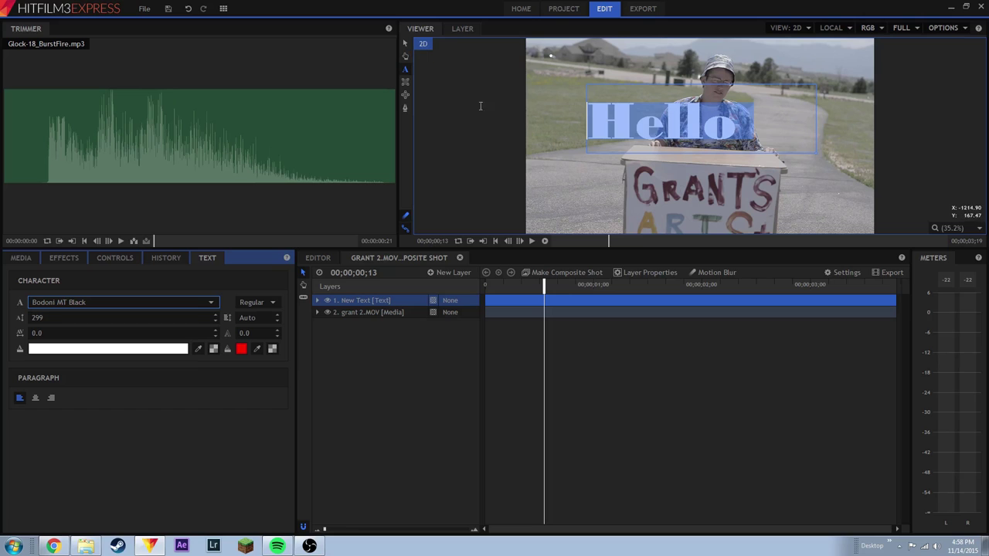
click(610, 193)
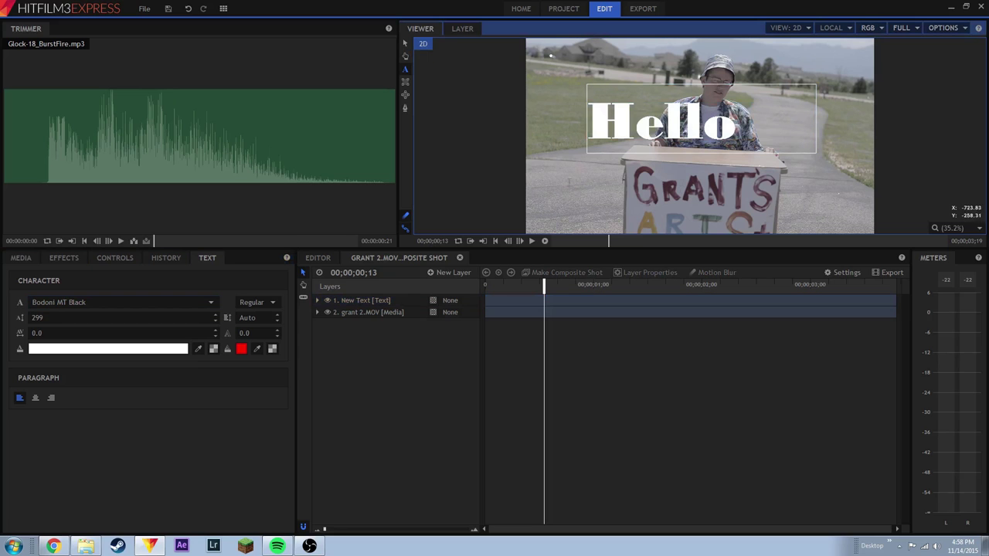
Draw a trial text box below the Hello text, and undo it.
drag(560, 175, 753, 188)
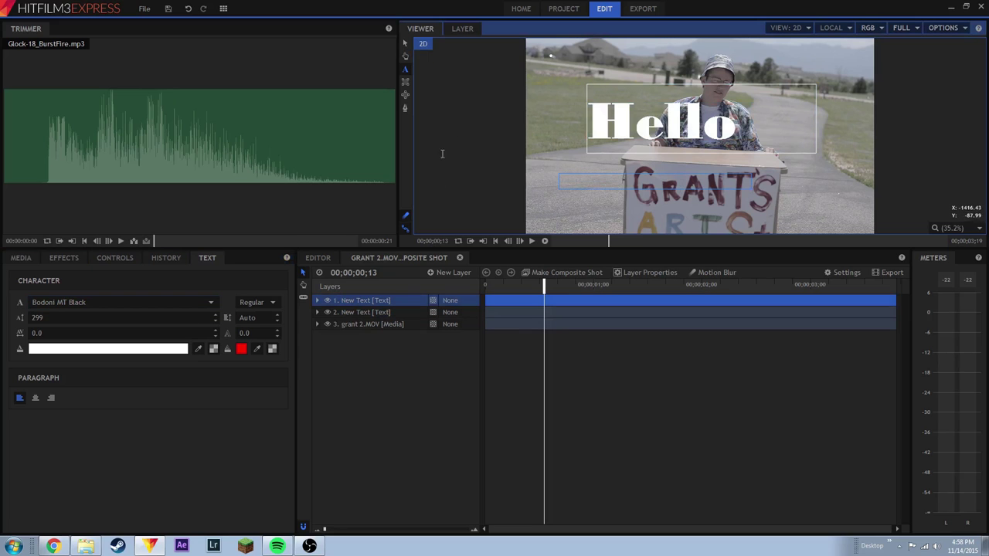
click(188, 8)
Select the Hello text layer and move it to the upper-left part of the frame with the selection tool.
key(v)
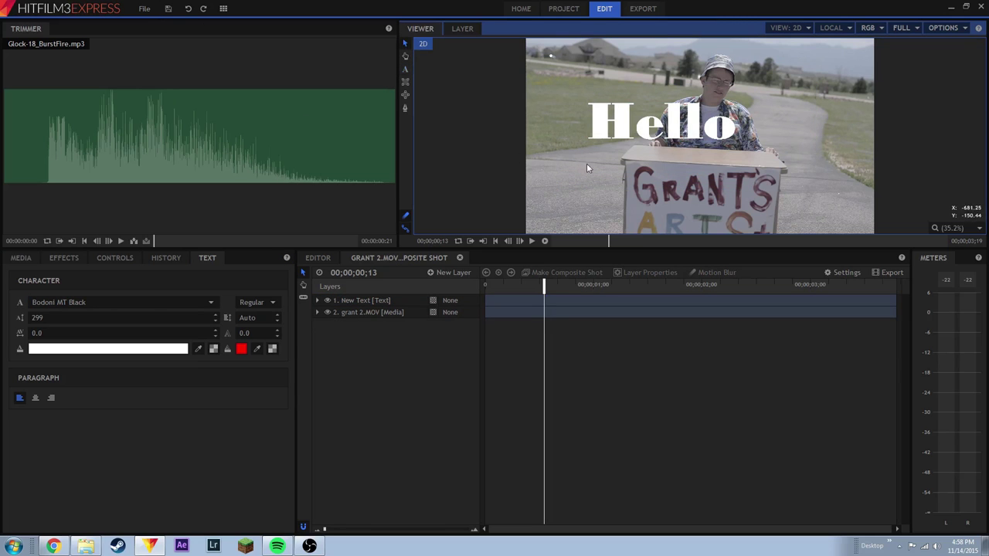
click(646, 157)
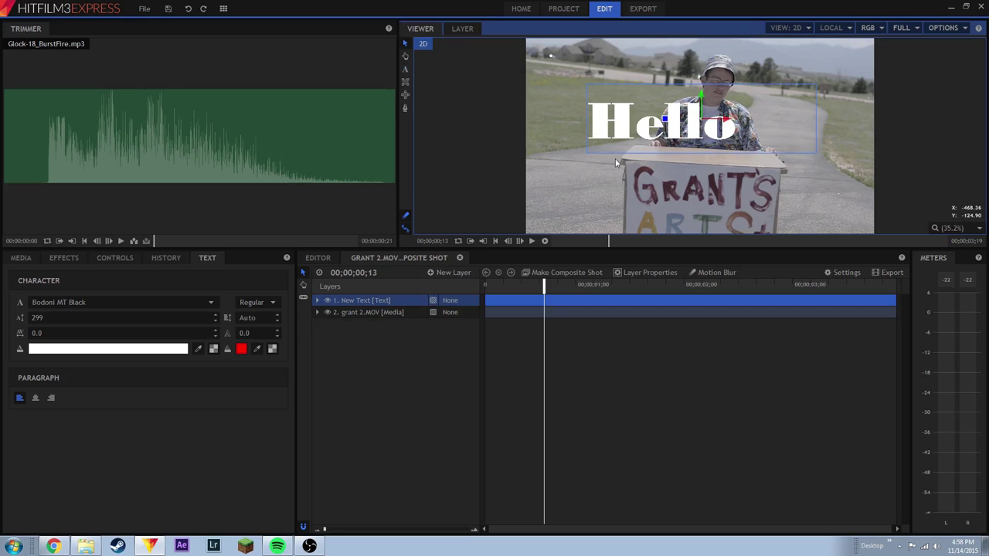
drag(669, 157, 640, 188)
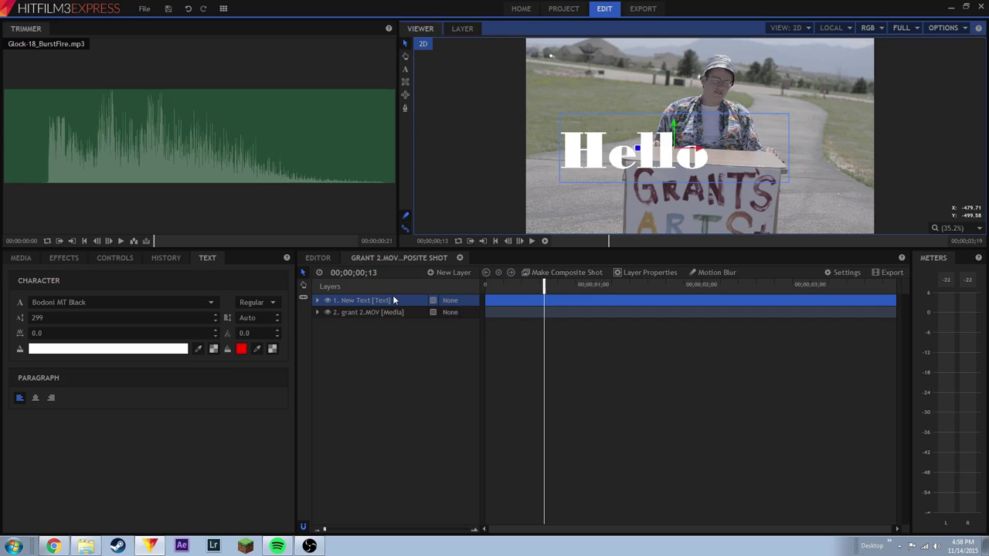
drag(612, 179, 586, 116)
Draw a second text box below the Hello text, add short trial text and set its font size to 21.
click(327, 384)
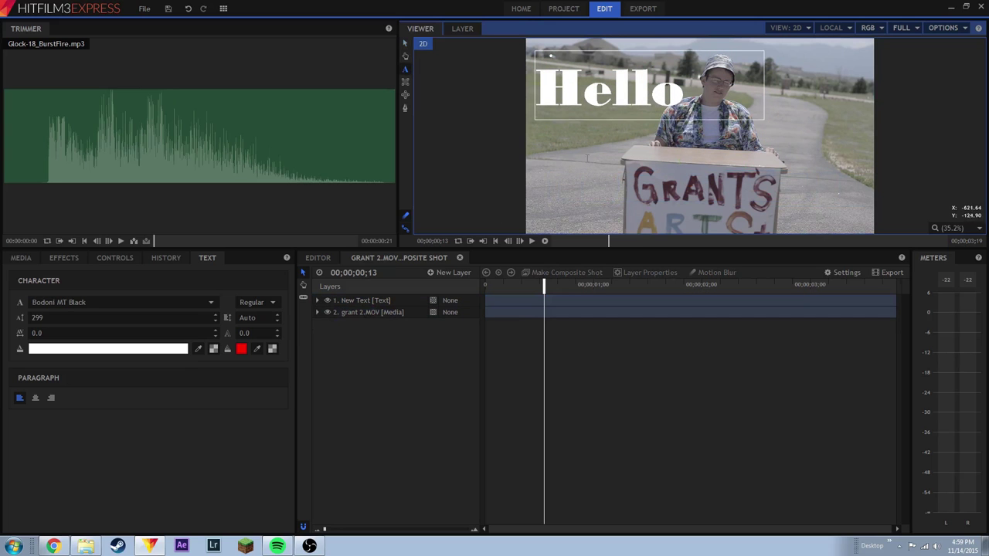
drag(563, 141, 826, 192)
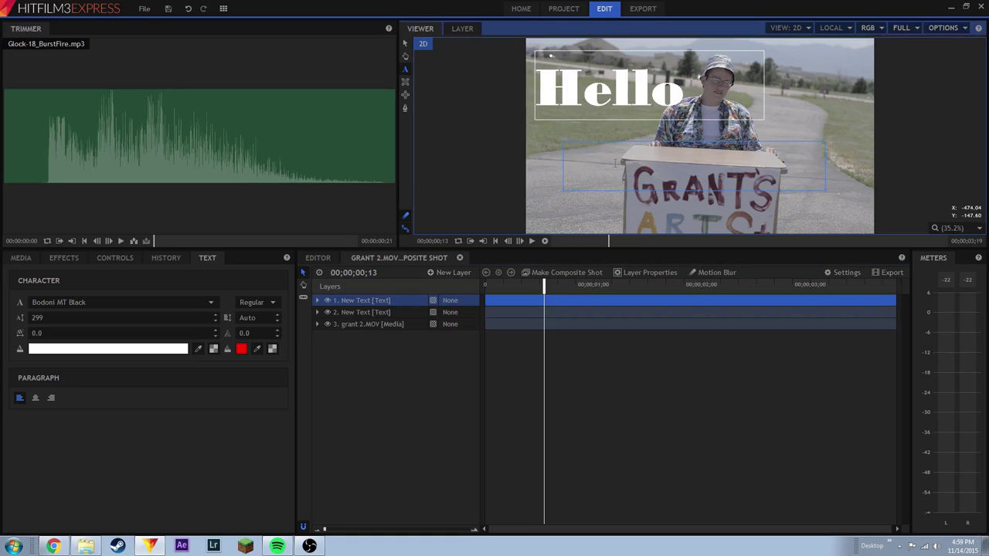
click(134, 319)
text(21)
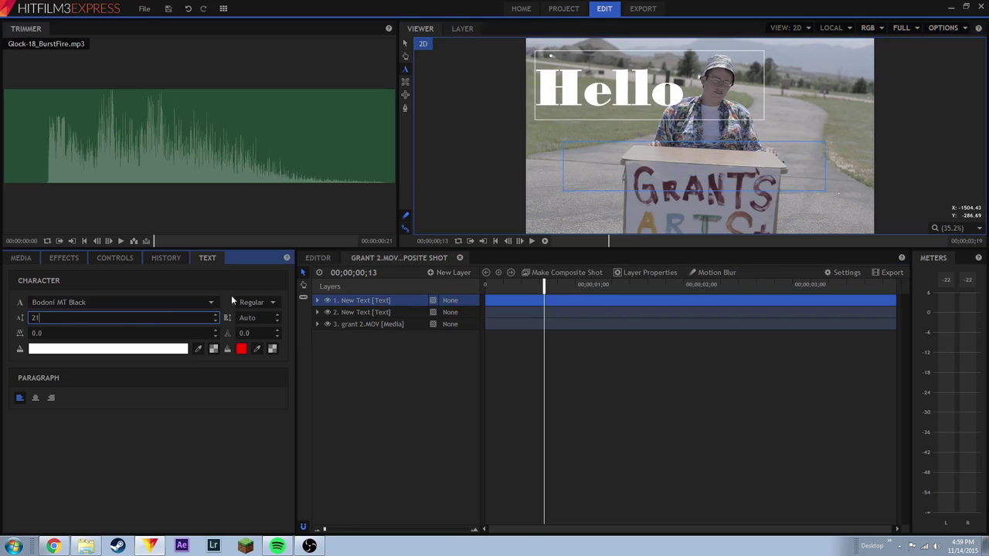
click(137, 333)
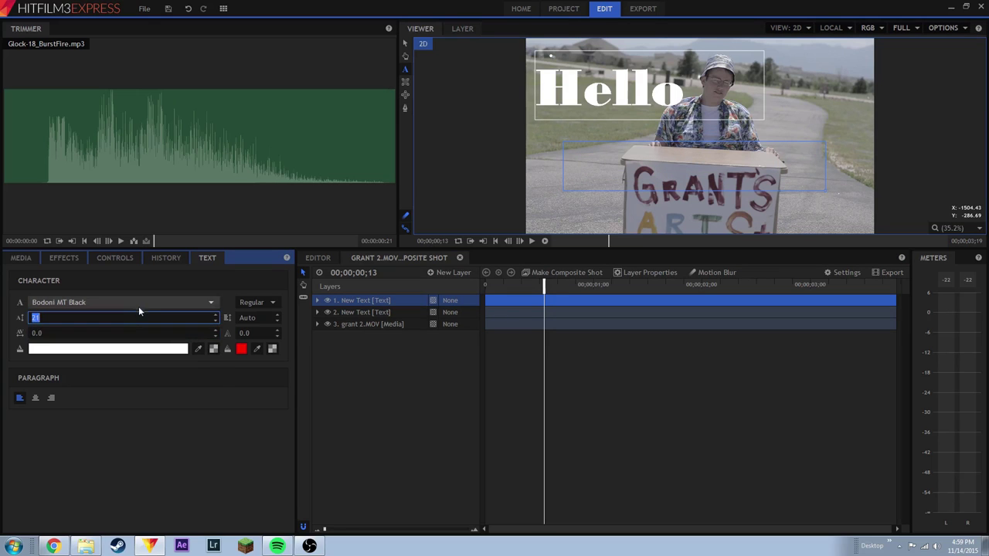
click(139, 304)
click(242, 361)
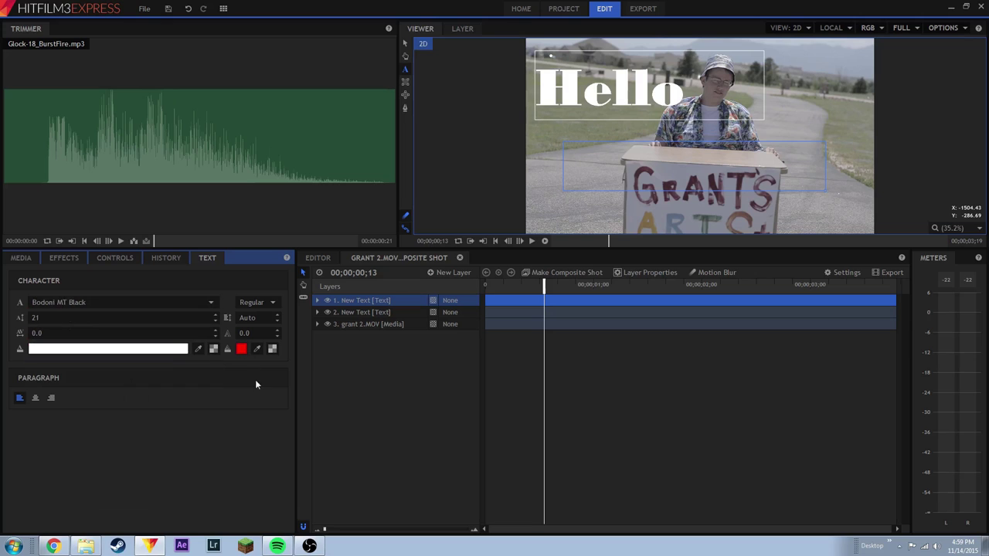
click(627, 181)
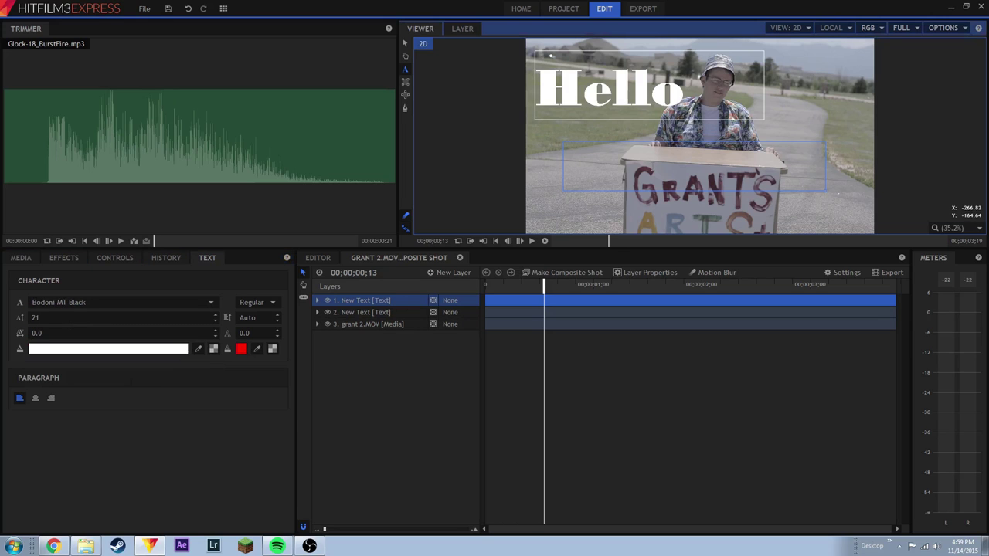
Select all of the Hello text and change its fill colour to orange, #ffaa00.
click(258, 349)
click(729, 51)
drag(537, 87, 684, 93)
click(135, 355)
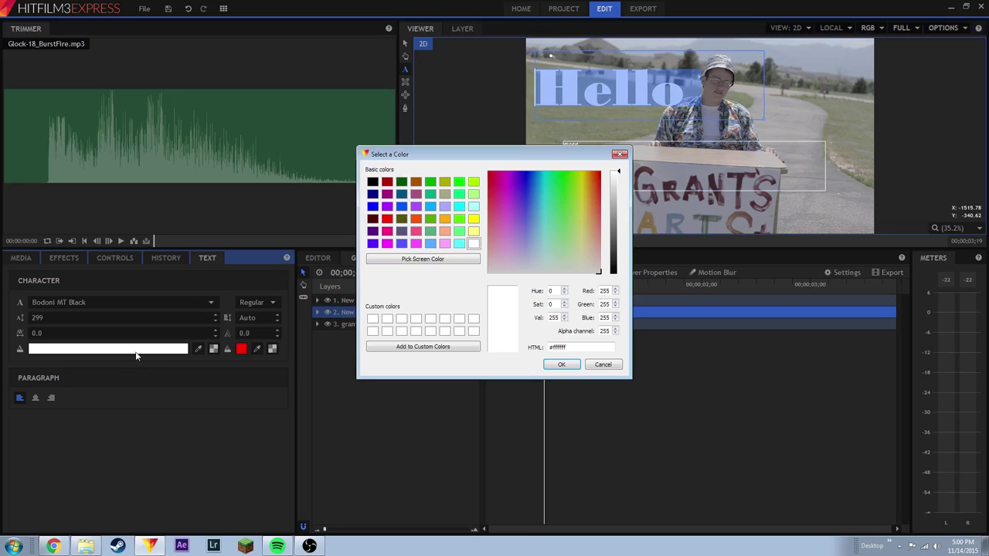
click(445, 219)
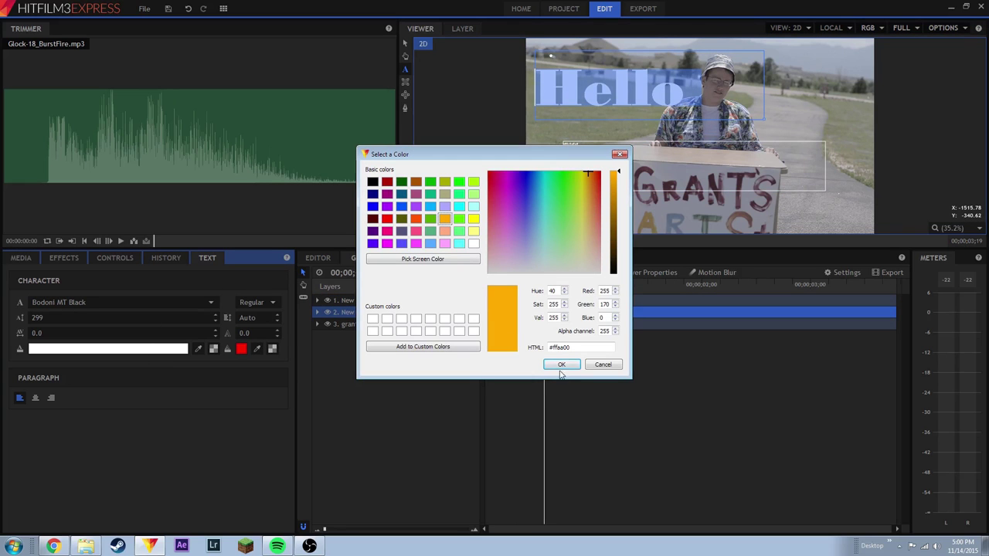
click(559, 364)
click(630, 84)
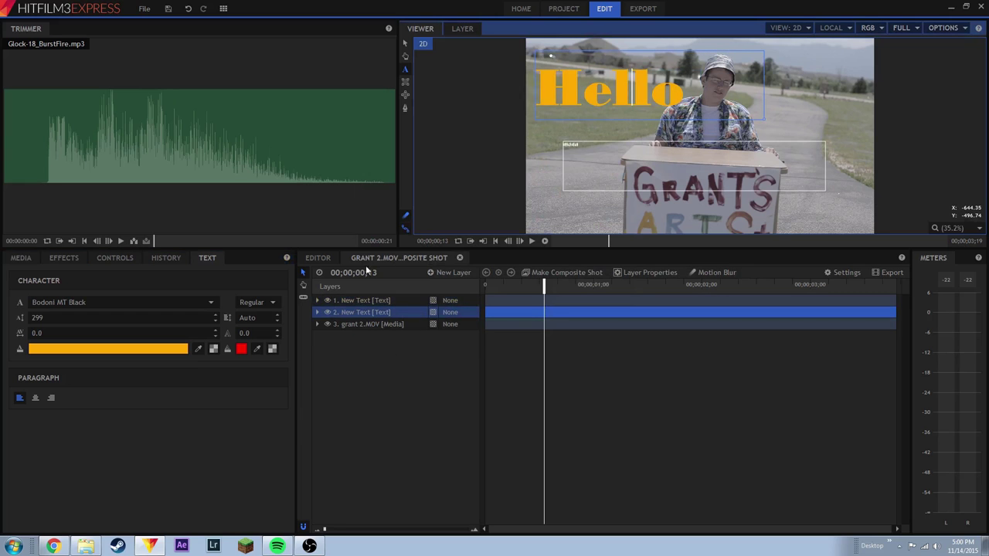
Play back the main editor timeline over the grant 2.MOV Composite Shot clip to check the text.
click(319, 260)
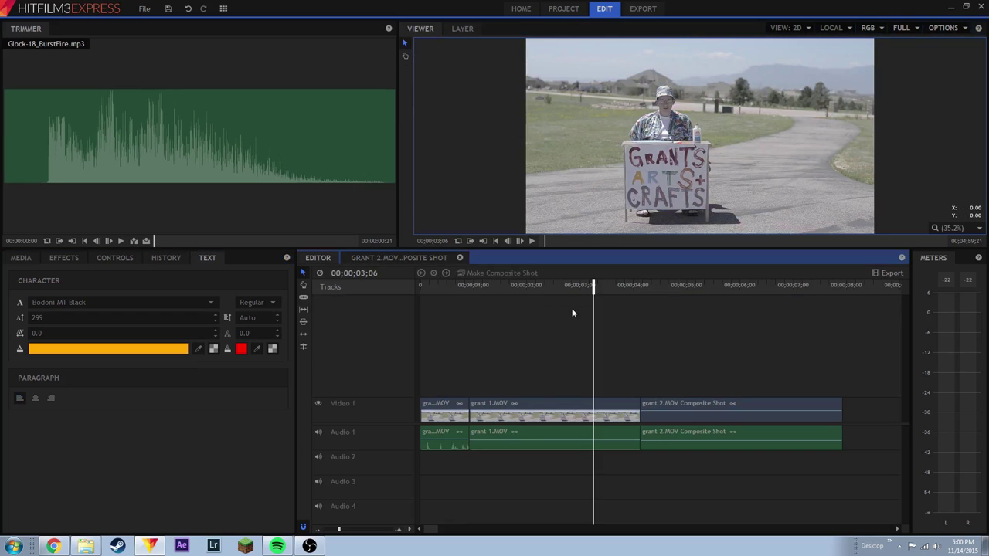
click(461, 309)
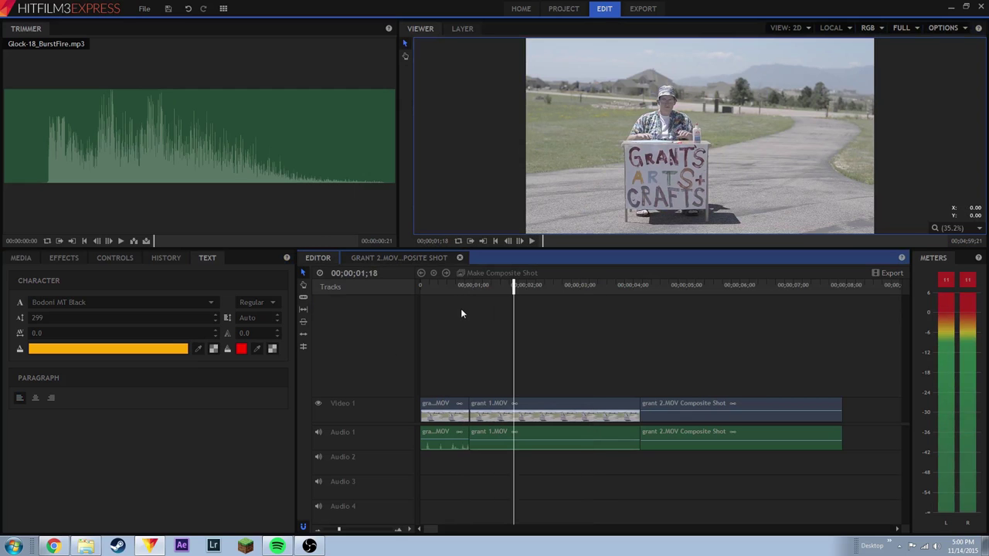
click(653, 286)
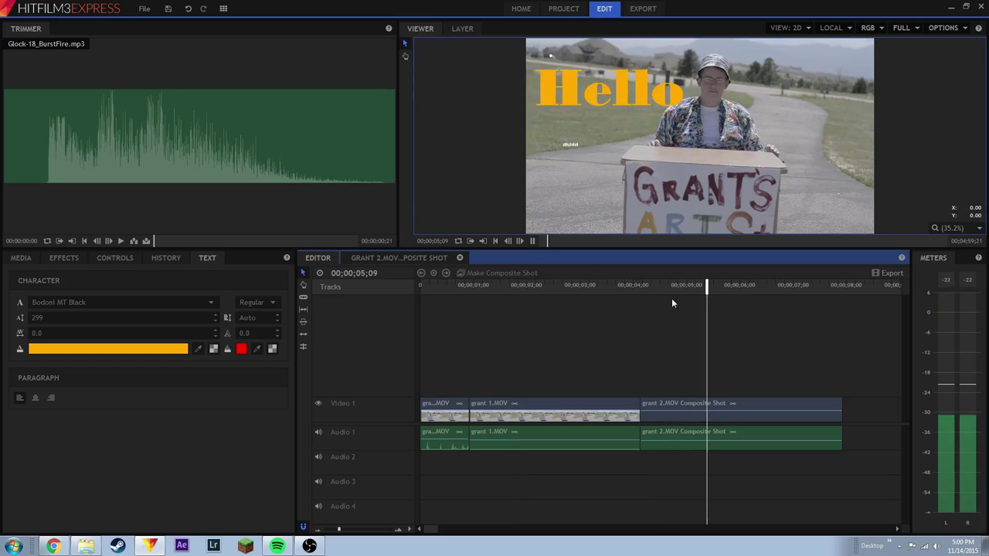
key(space)
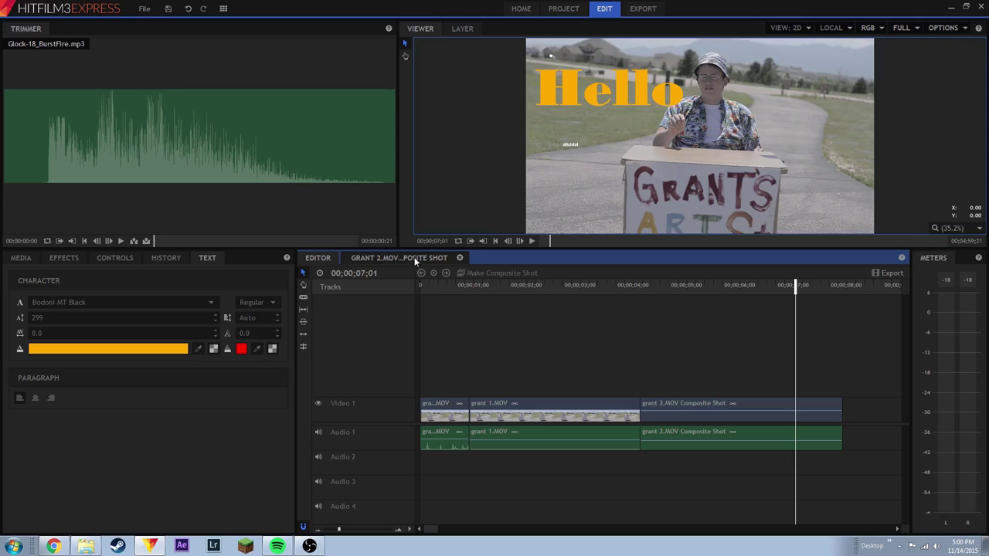
click(651, 290)
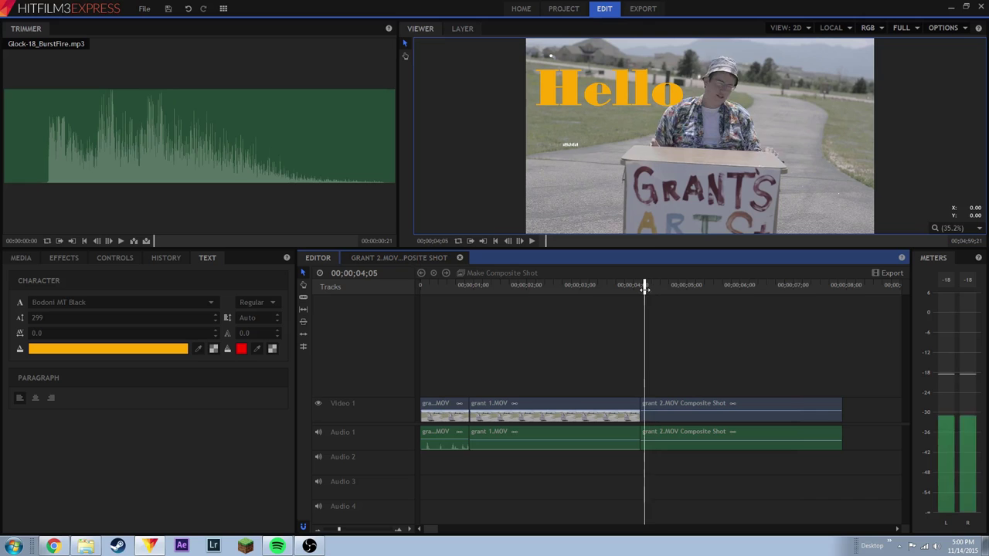
key(space)
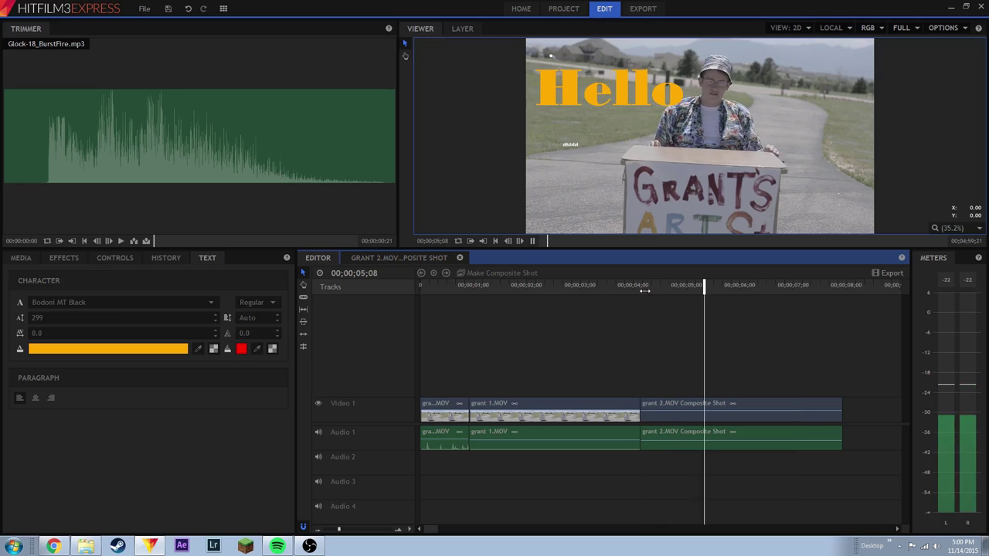
Open the grant 2.MOV composite shot from the timeline and delete the small trial text layer.
click(684, 406)
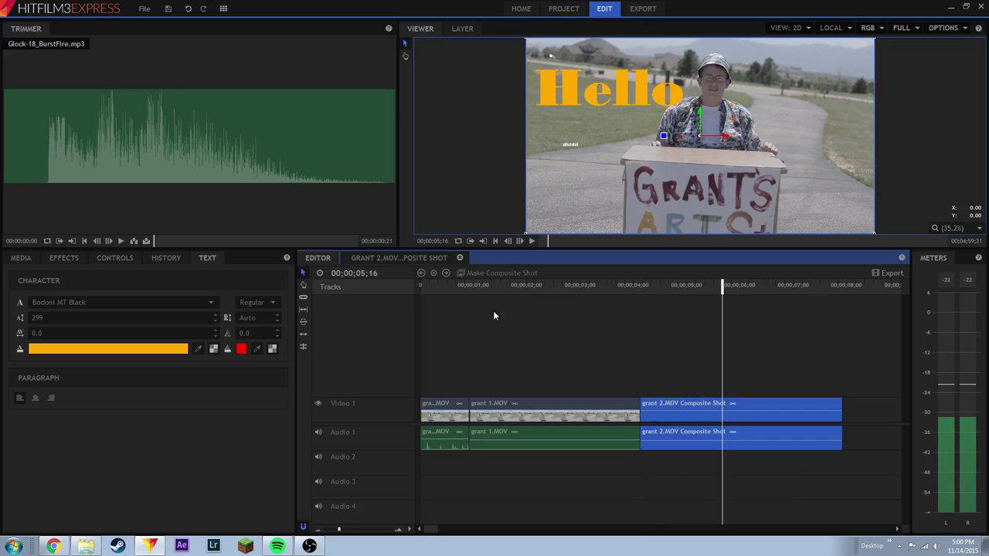
double_click(666, 403)
key(Delete)
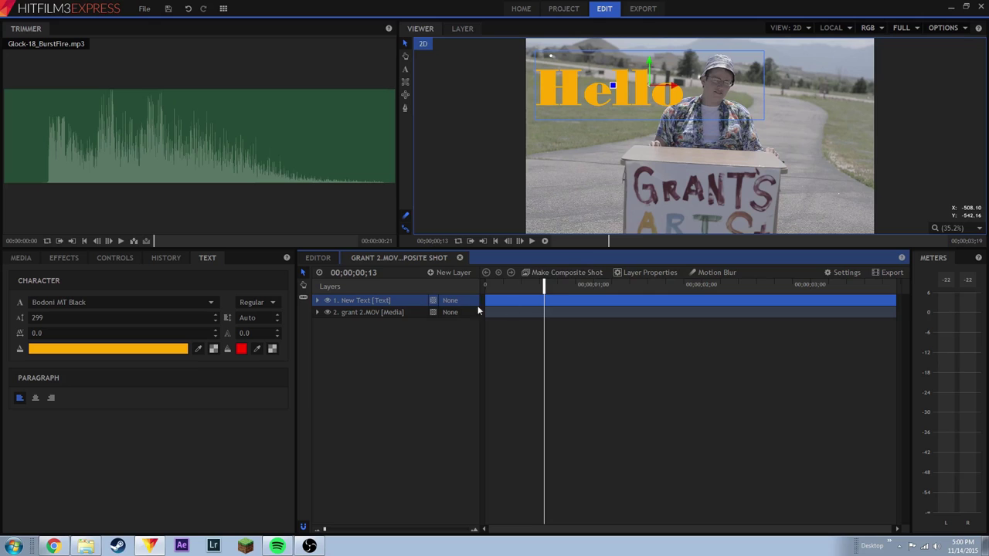
Reveal the Hello text layer's transform properties and try a lower opacity, down to 58%.
click(317, 300)
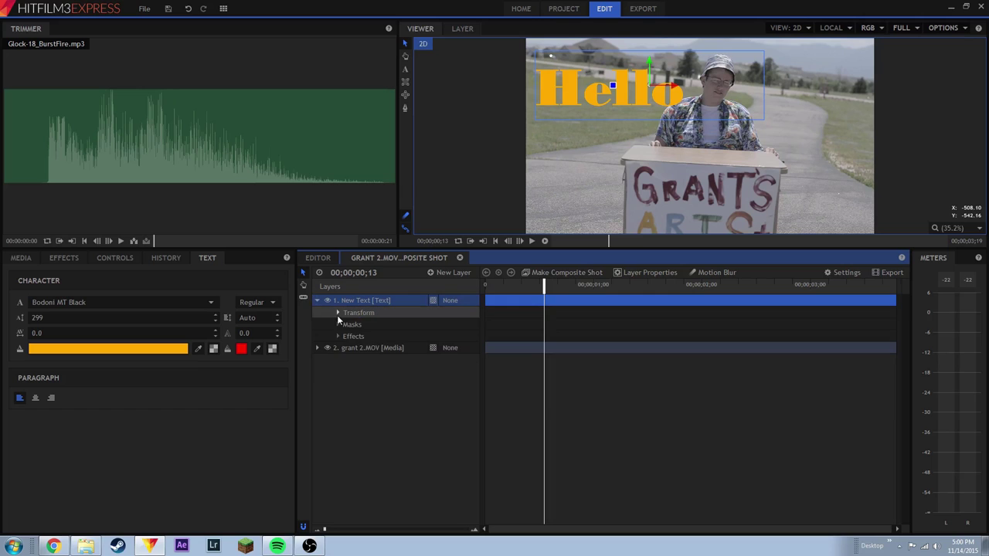
click(338, 313)
text(95)
key(Return)
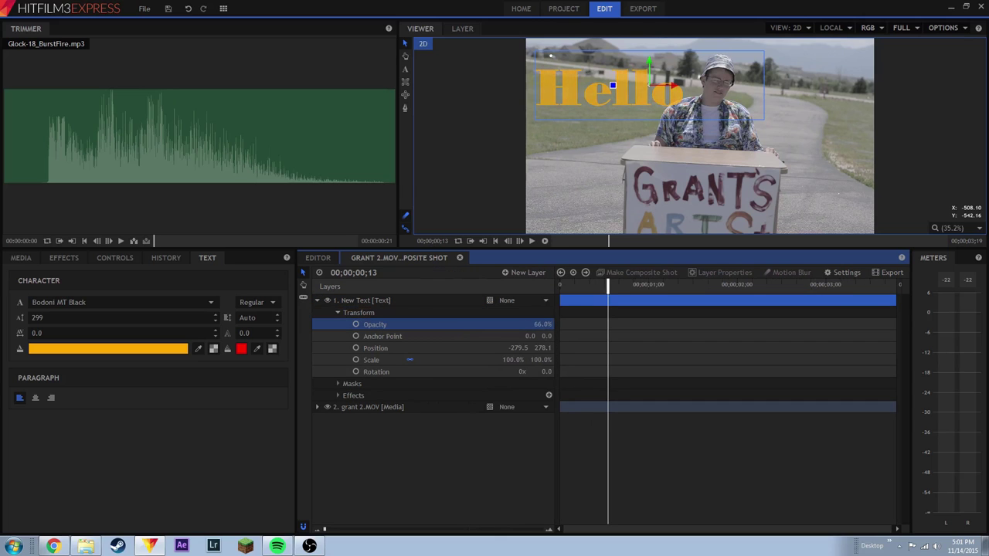
Move the Hello text over the man's head, at about 149, 306.5, and set its opacity back to 100%.
drag(612, 78, 689, 74)
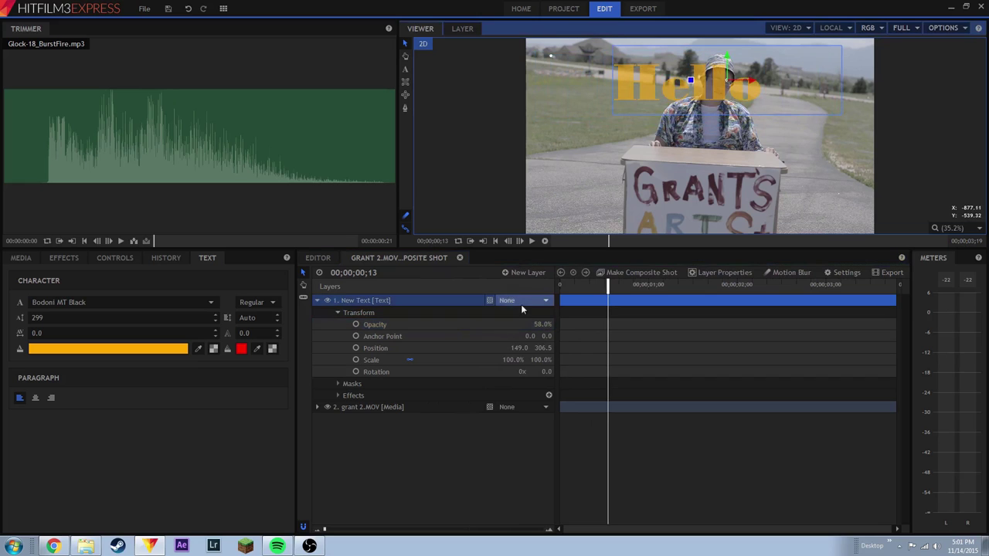
mouse_move(536, 324)
mouse_down()
mouse_move(495, 324)
mouse_move(538, 324)
mouse_up()
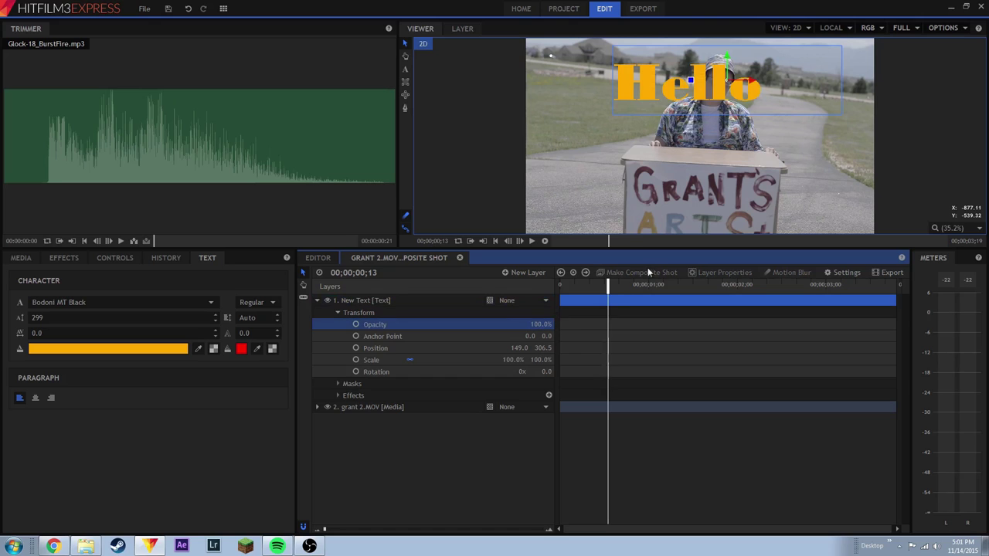
Play from the start to 00;00;01;08, enable opacity keyframing on the Hello text there and set the opacity to 0%.
drag(609, 286, 560, 286)
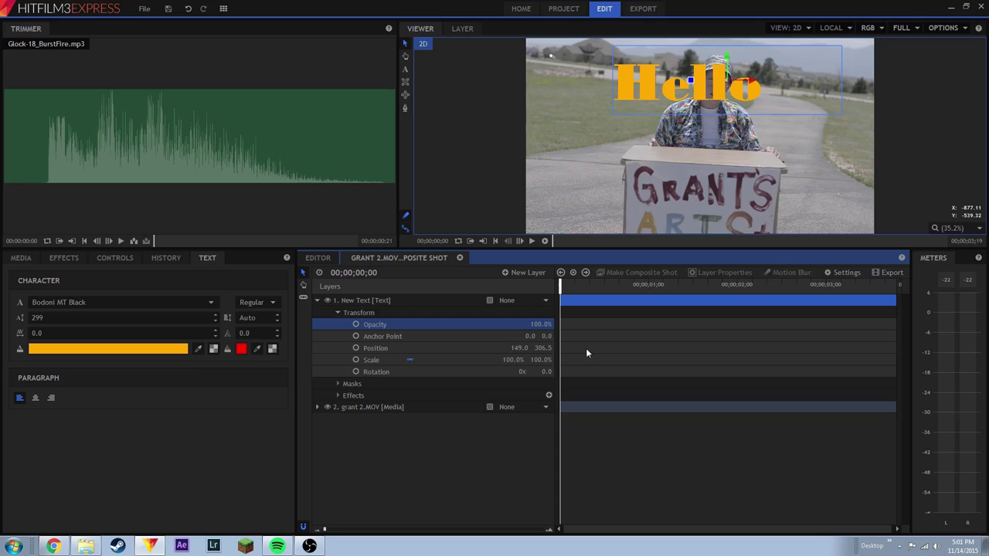
mouse_move(561, 288)
mouse_down()
mouse_move(581, 288)
mouse_move(561, 287)
mouse_up()
key(space)
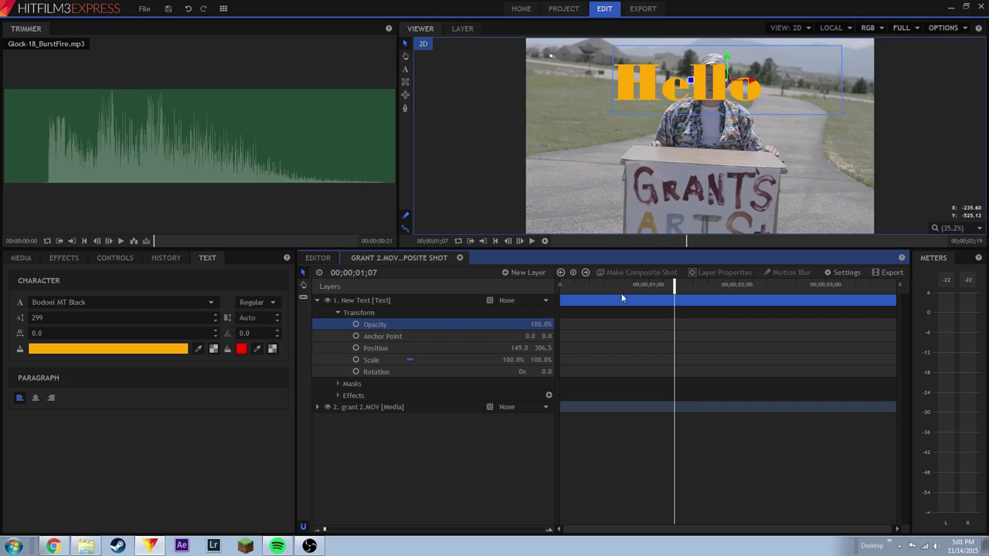
key(Right)
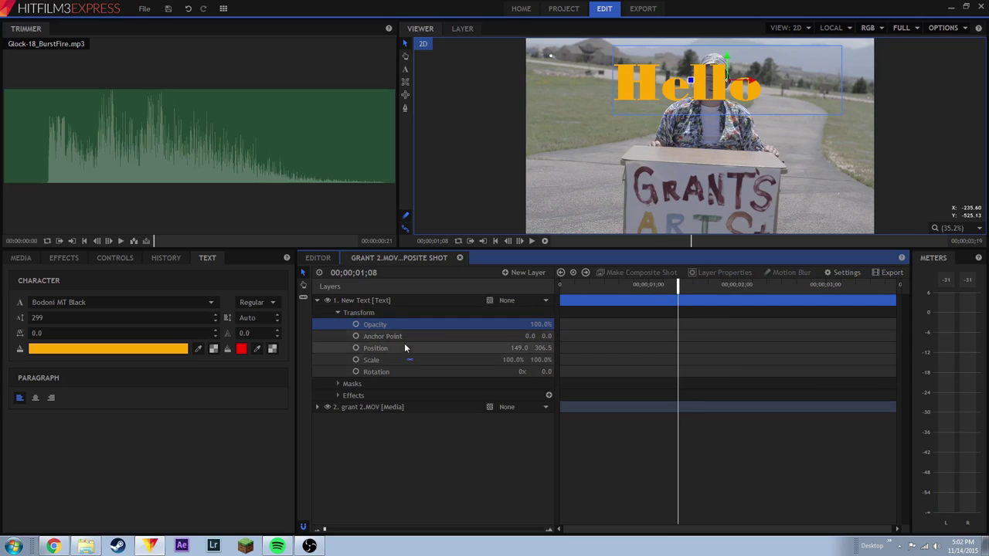
click(357, 324)
mouse_move(541, 324)
mouse_down()
mouse_move(510, 324)
mouse_move(537, 323)
mouse_up()
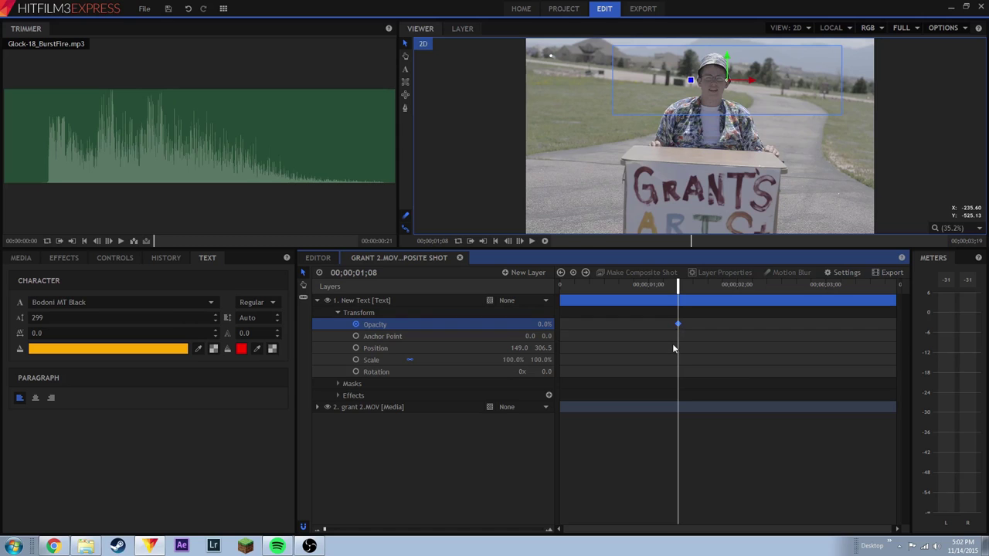
Add an opacity keyframe of 100% to the Hello text one frame earlier, at 00;00;01;07.
key(Left)
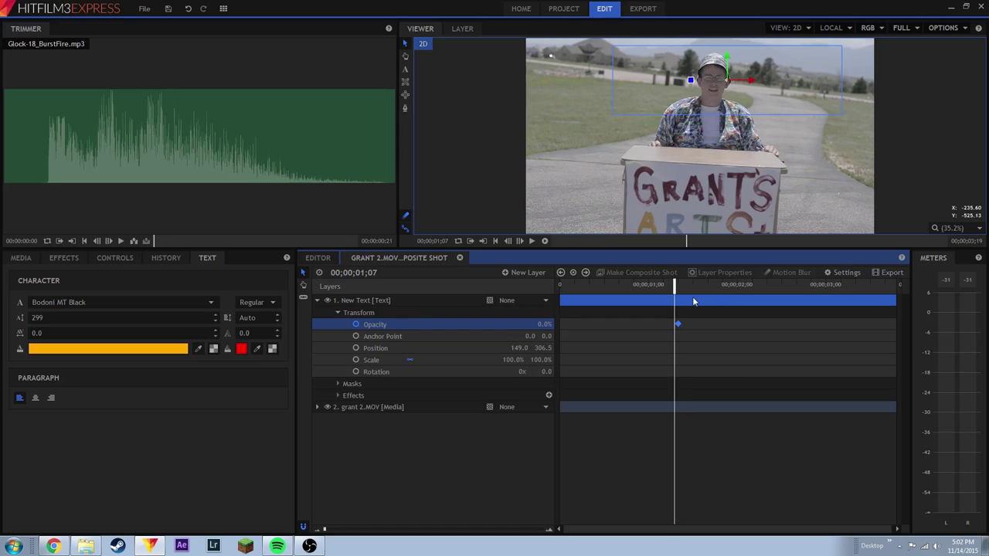
key(Right)
key(Right)
key(Right)
key(Right)
key(Right)
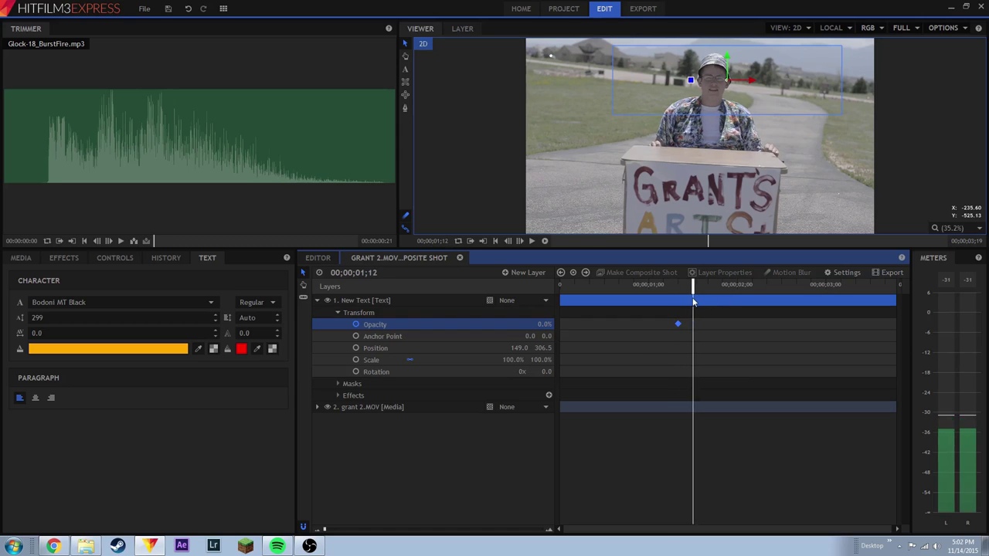
key(Left)
key(Left)
key(Left)
key(Left)
key(Left)
drag(540, 325, 578, 323)
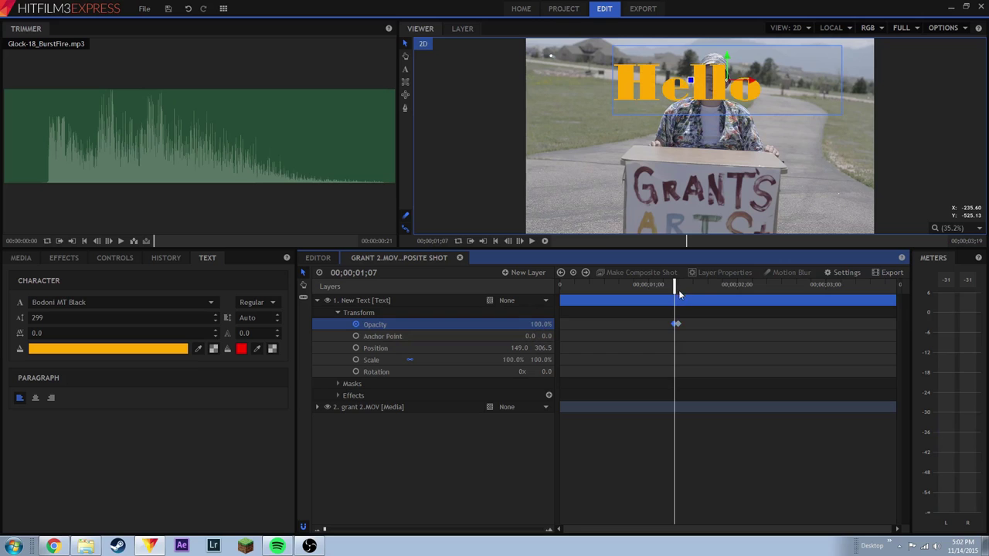
Scrub and play the composite shot across the two opacity keyframes to check how the Hello text disappears.
mouse_move(677, 287)
mouse_down()
mouse_move(657, 287)
mouse_move(668, 288)
mouse_up()
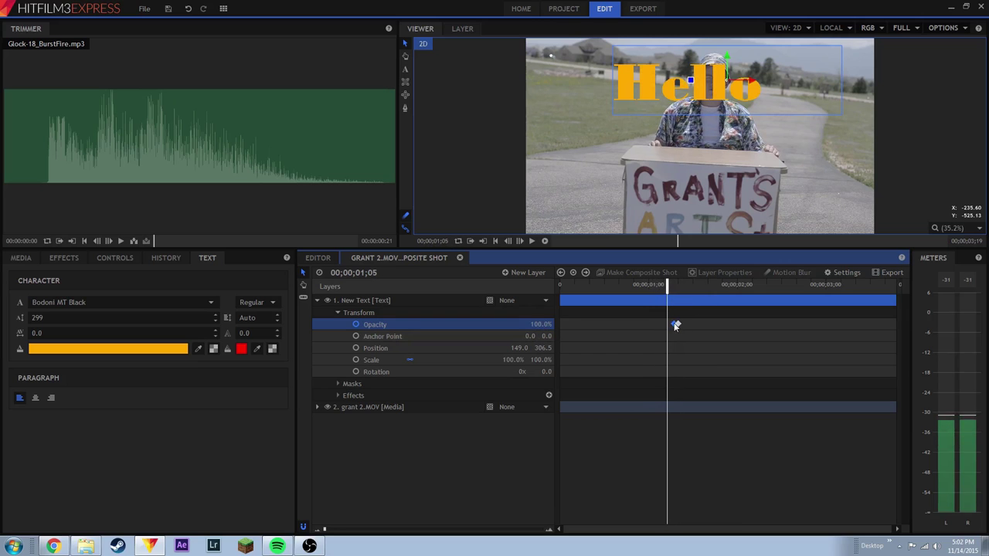
click(593, 287)
drag(579, 287, 616, 286)
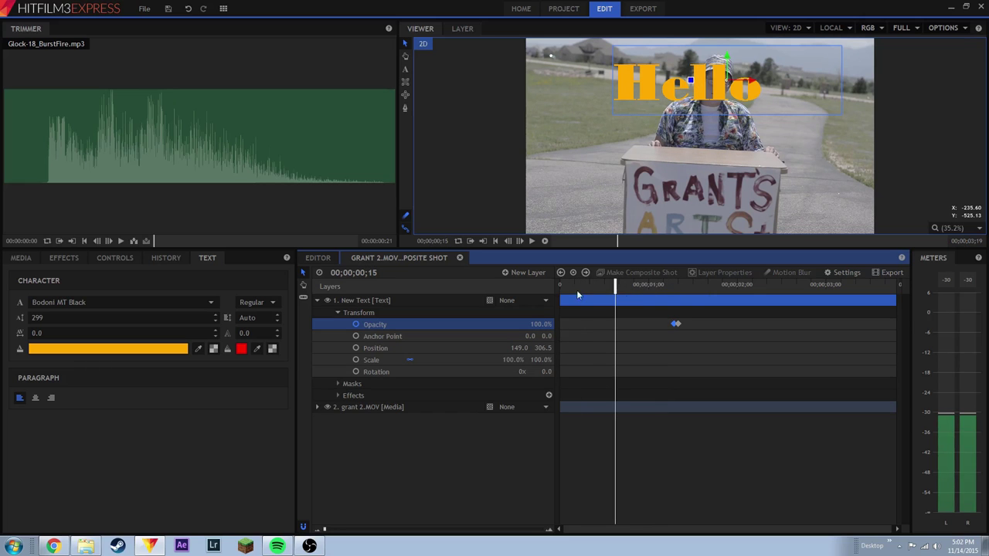
click(619, 284)
drag(634, 285, 837, 292)
click(627, 287)
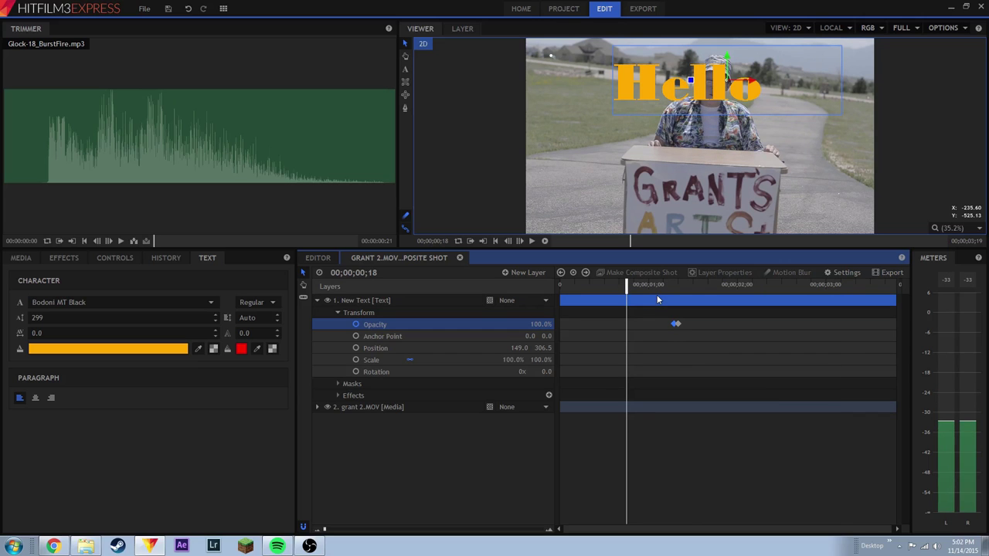
key(space)
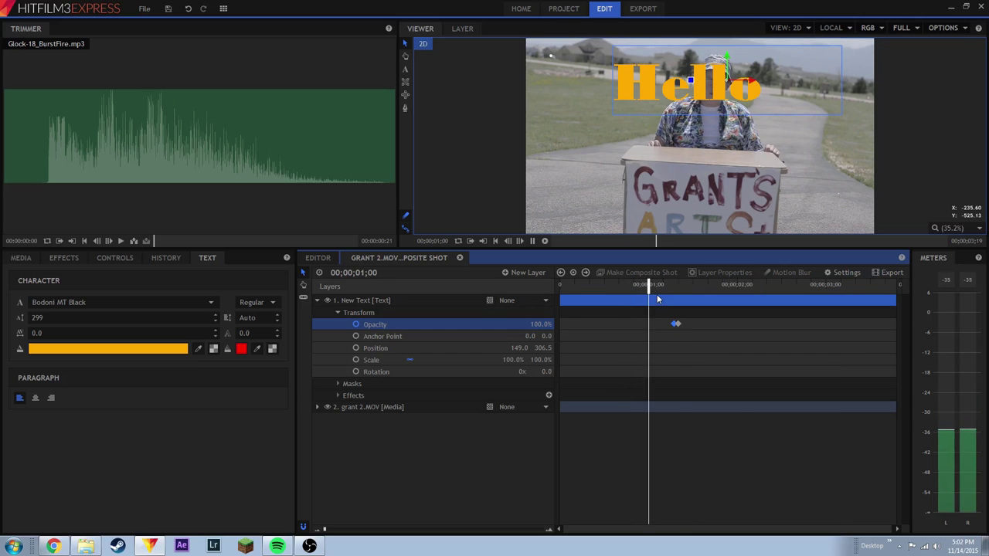
key(space)
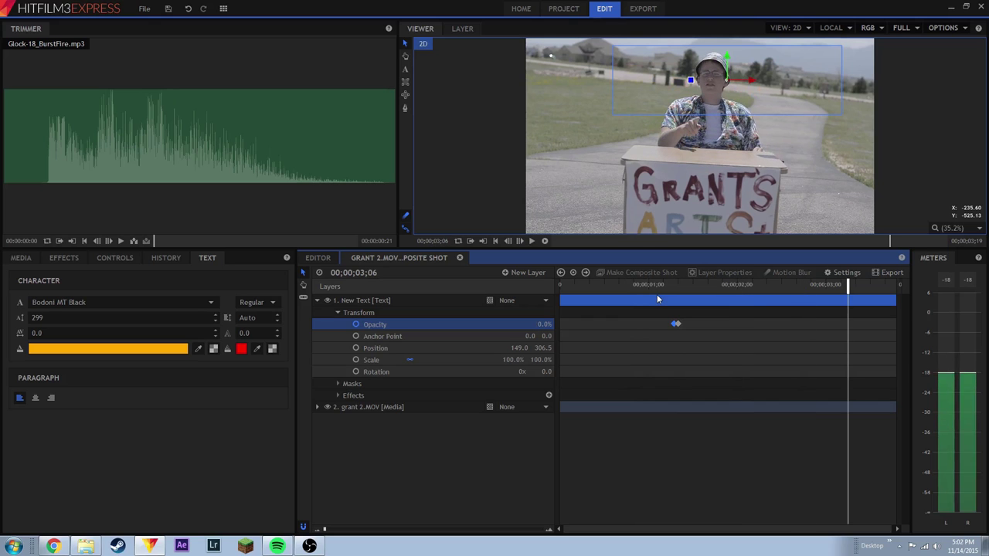
Return to the main editor timeline and deselect the composite shot clip.
click(775, 301)
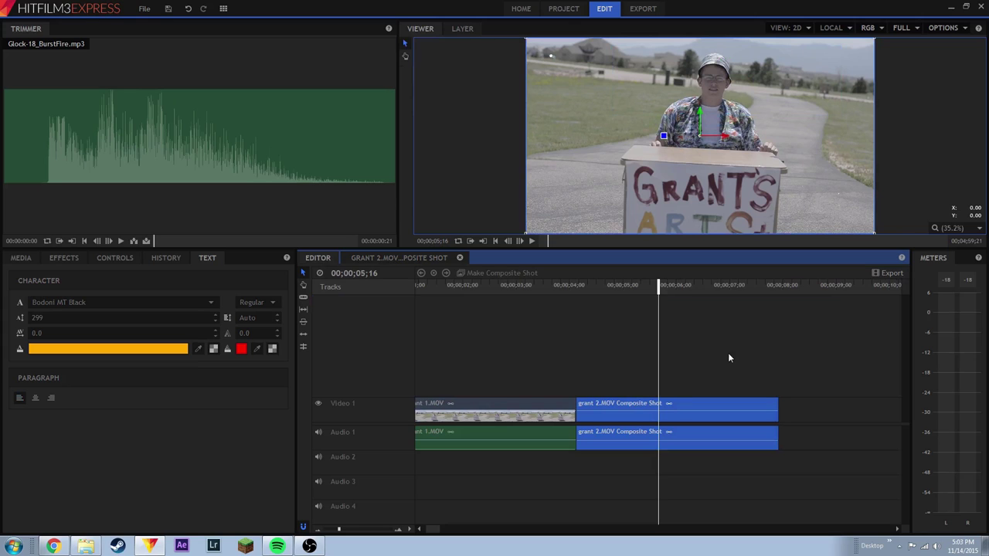
click(642, 354)
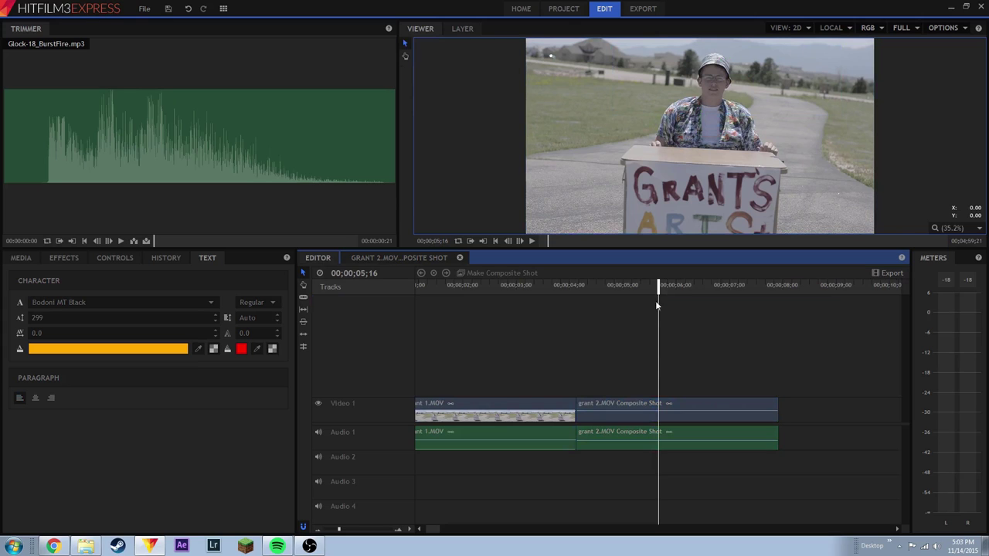
Open the H.264 export settings and keep Editor as the timeline to export.
click(591, 294)
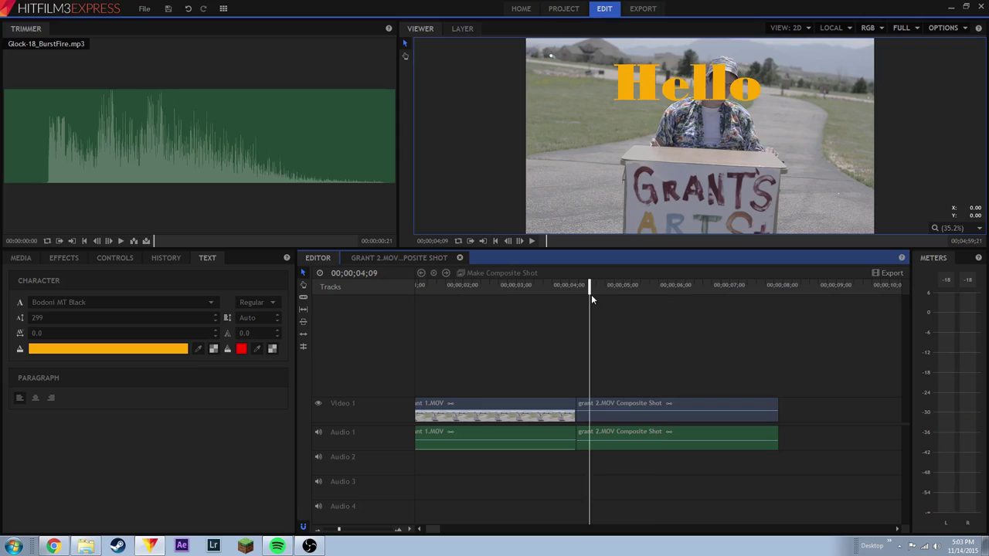
click(651, 10)
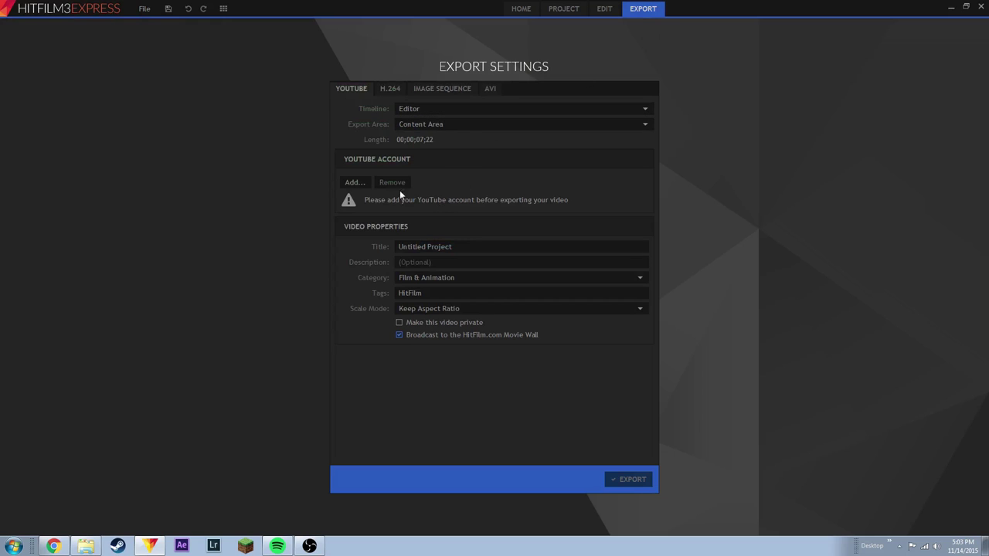
click(390, 89)
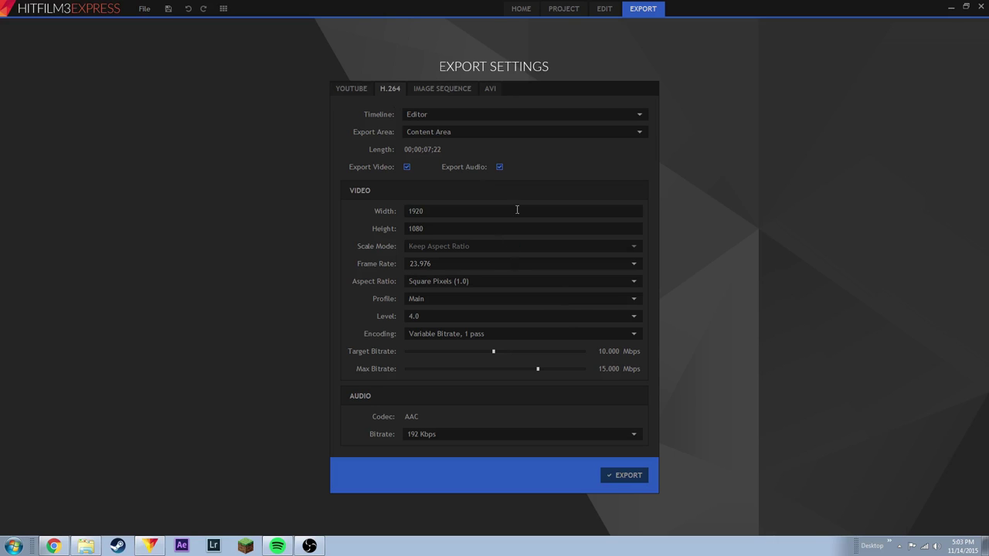
click(350, 89)
click(389, 88)
click(457, 115)
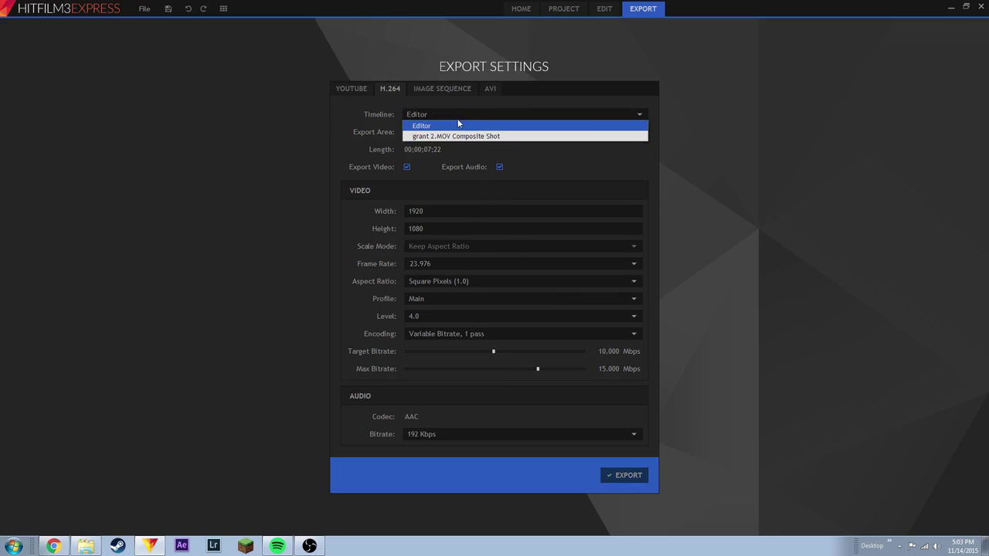
click(470, 118)
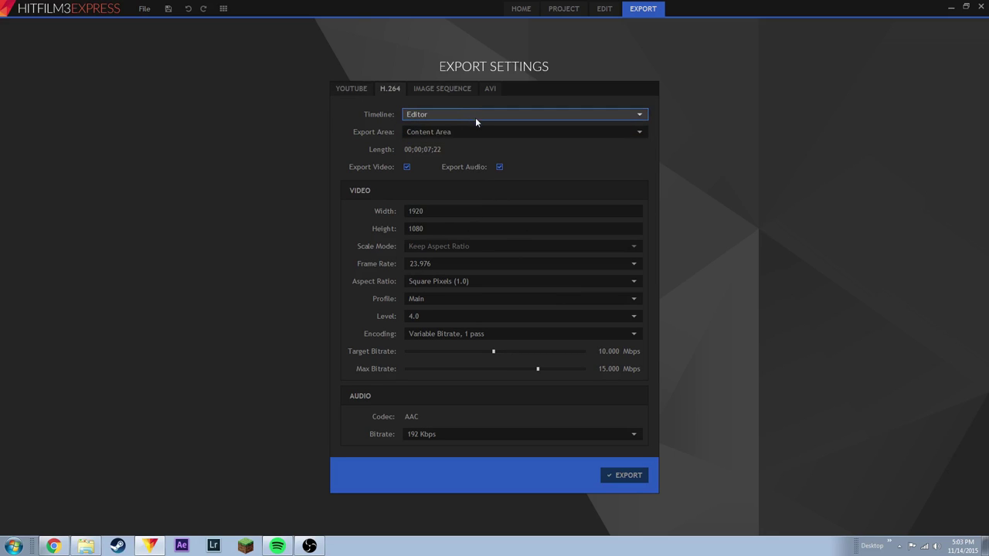
click(510, 113)
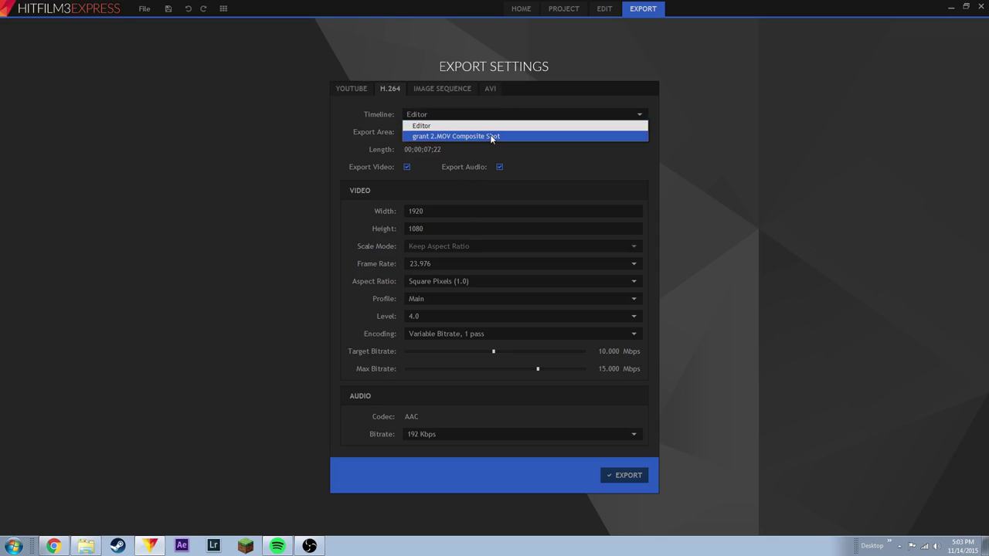
Go back to editing and compare the grant 2.MOV composite shot's timeline with the main editor timeline.
click(604, 9)
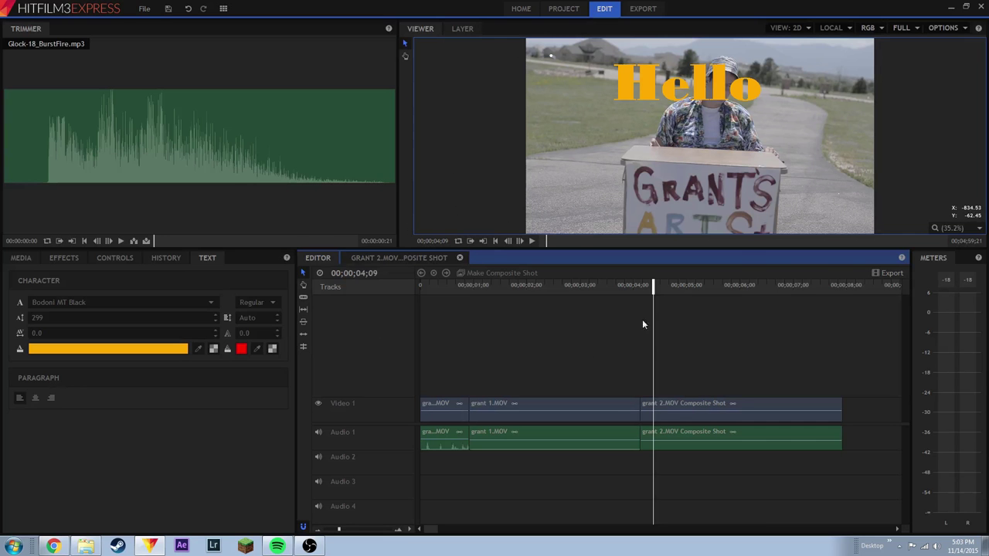
double_click(664, 409)
drag(735, 286, 605, 286)
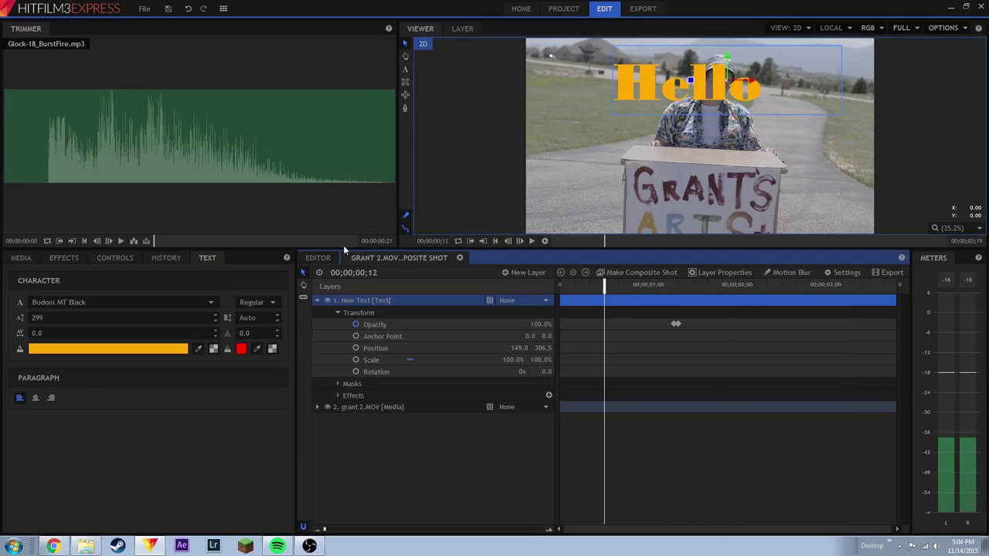
click(319, 258)
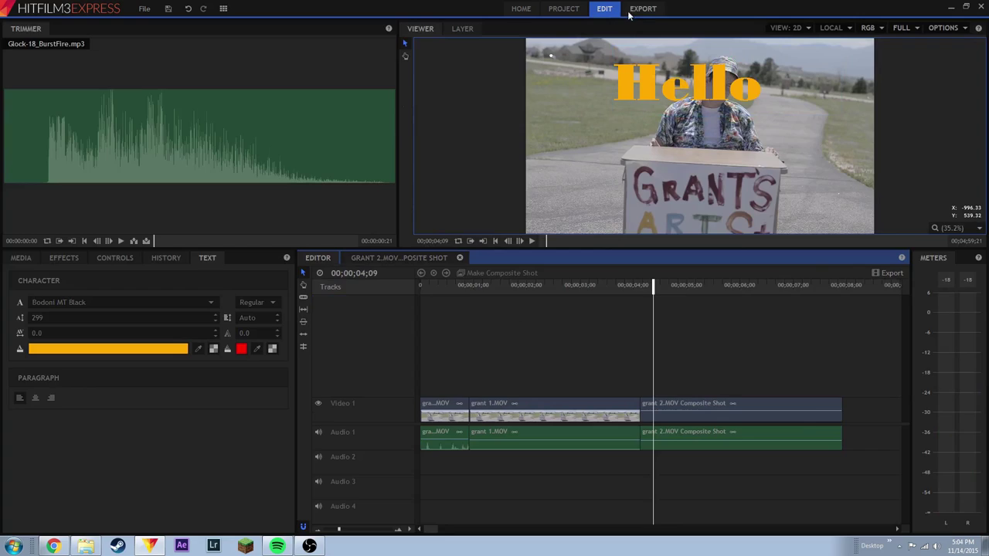
Review the H.264 export area, video width and audio bitrate options, keeping Content Area, 1920 and 192 Kbps.
click(643, 9)
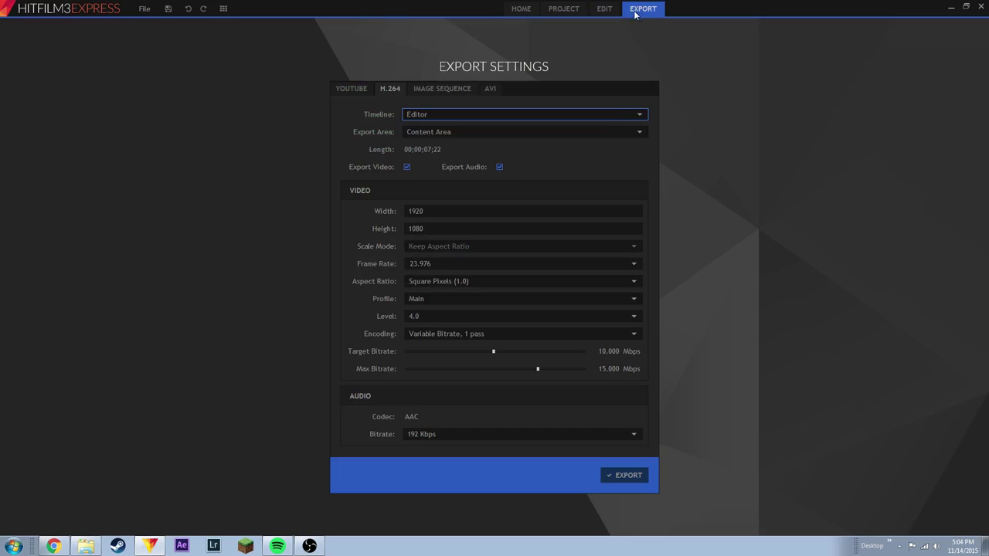
click(475, 133)
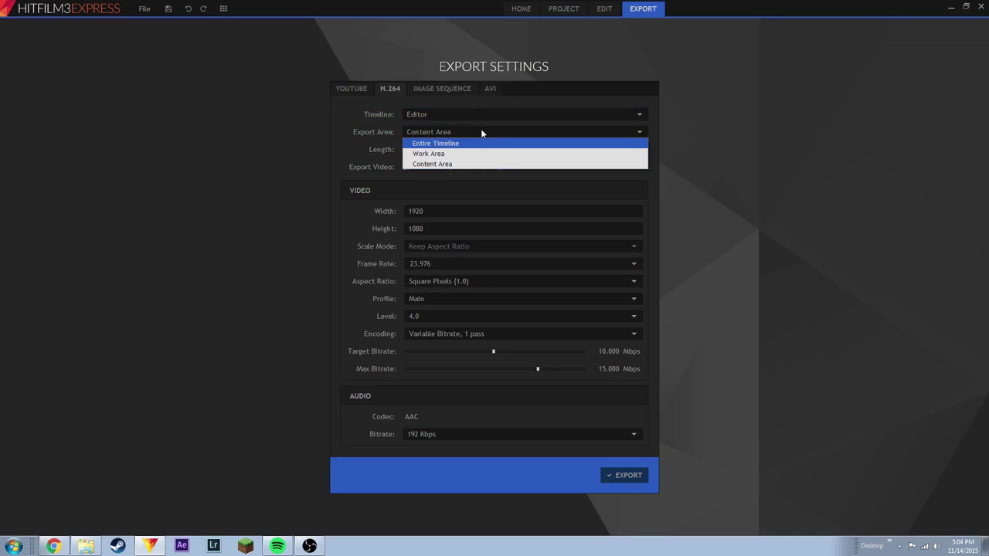
click(692, 178)
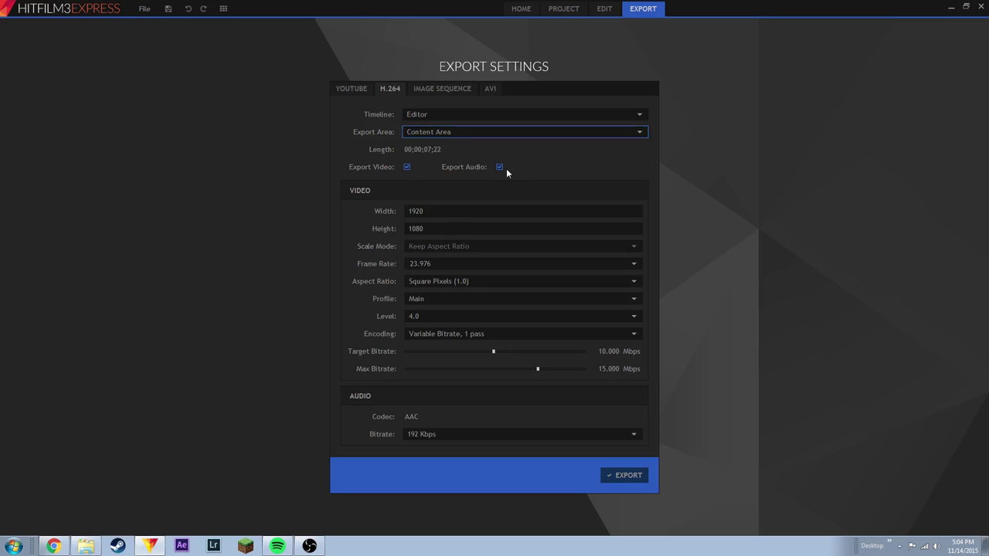
click(452, 209)
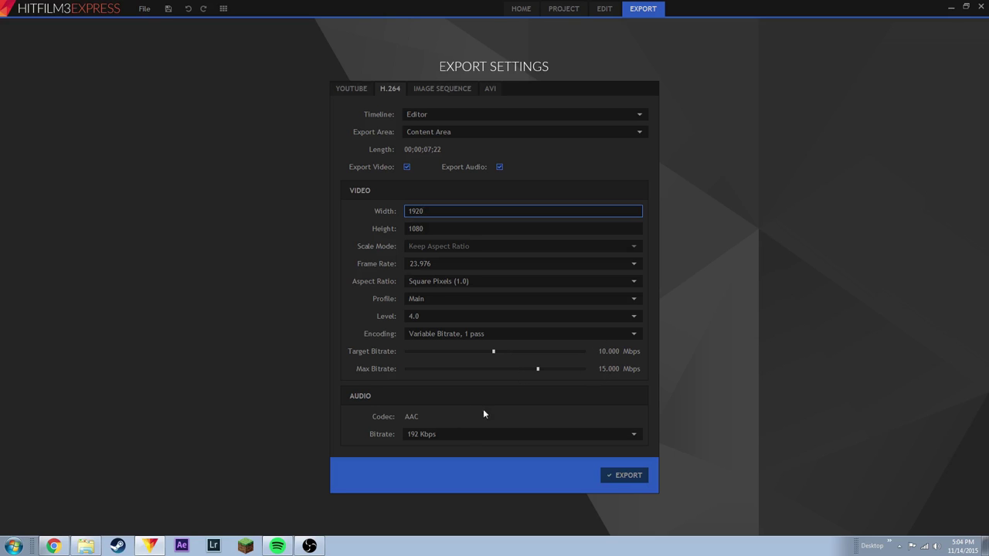
click(473, 431)
click(462, 423)
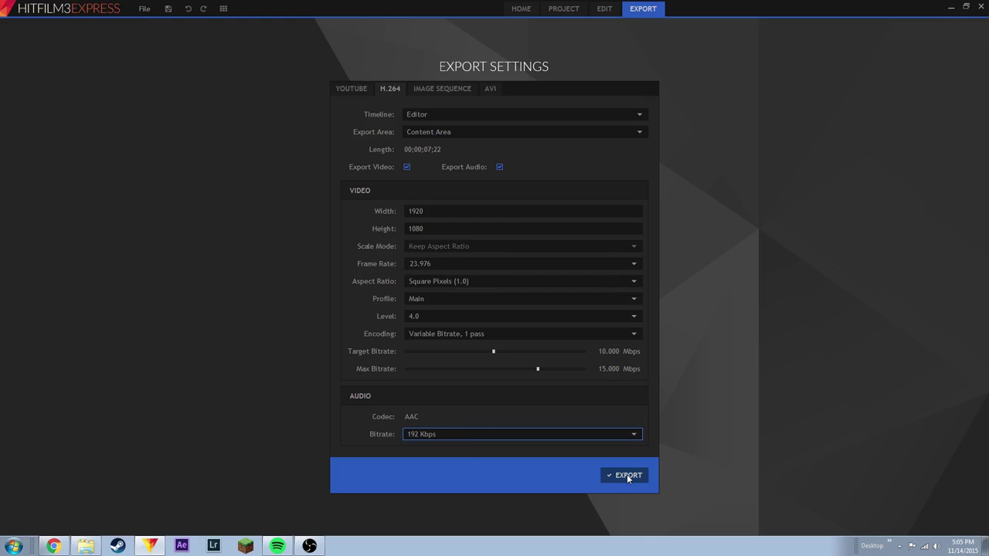
Export the video as an MP4 file named GAaC bloopers on the 1tb (D:) drive.
click(629, 476)
click(298, 140)
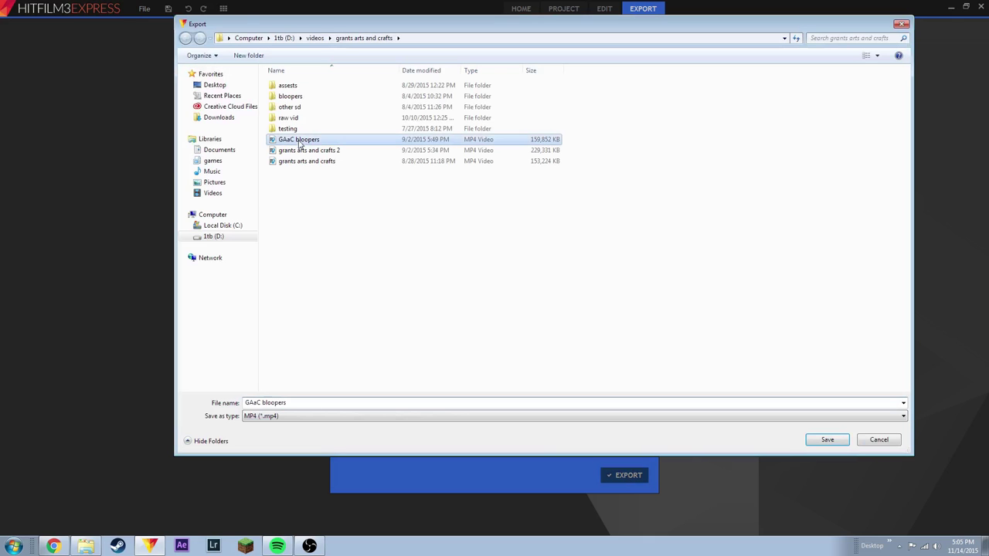
click(219, 238)
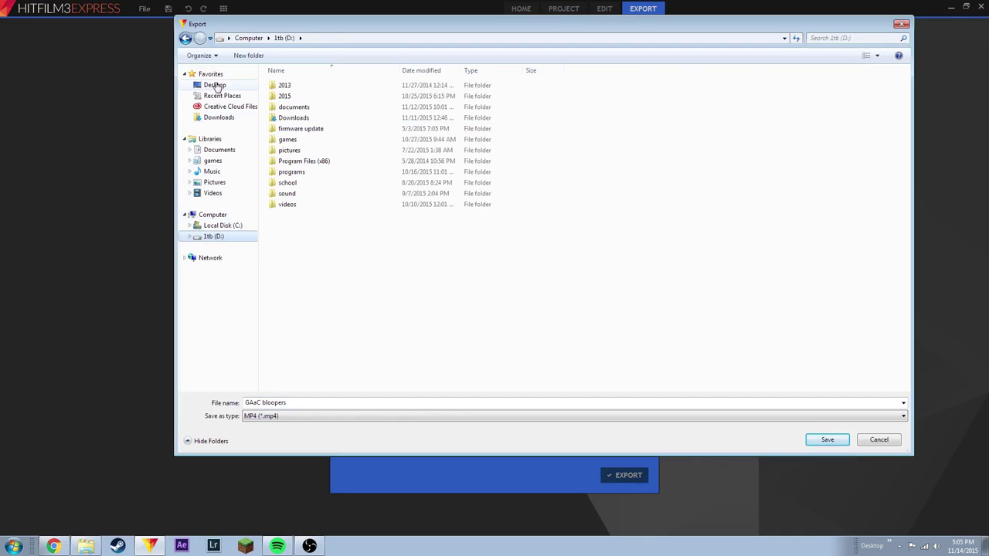
click(216, 87)
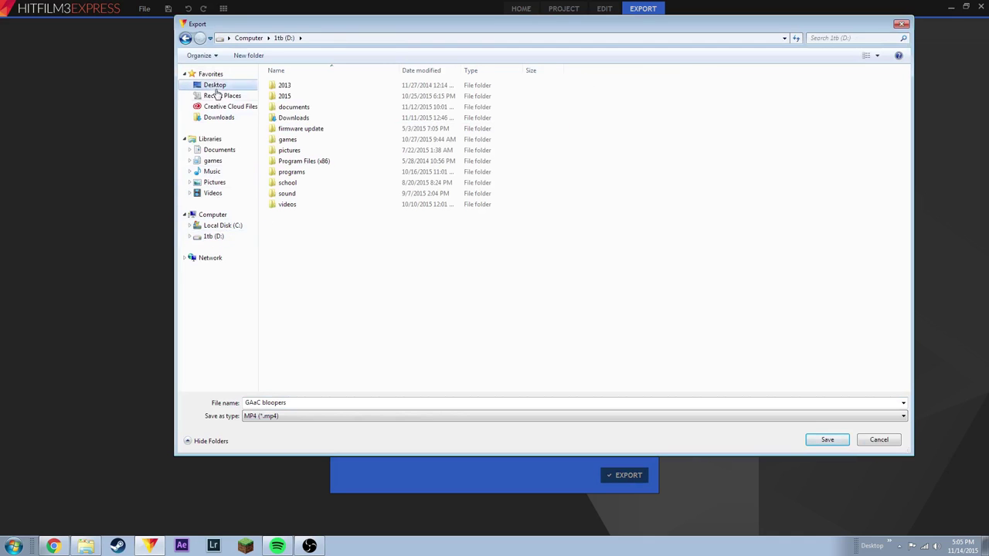
click(214, 237)
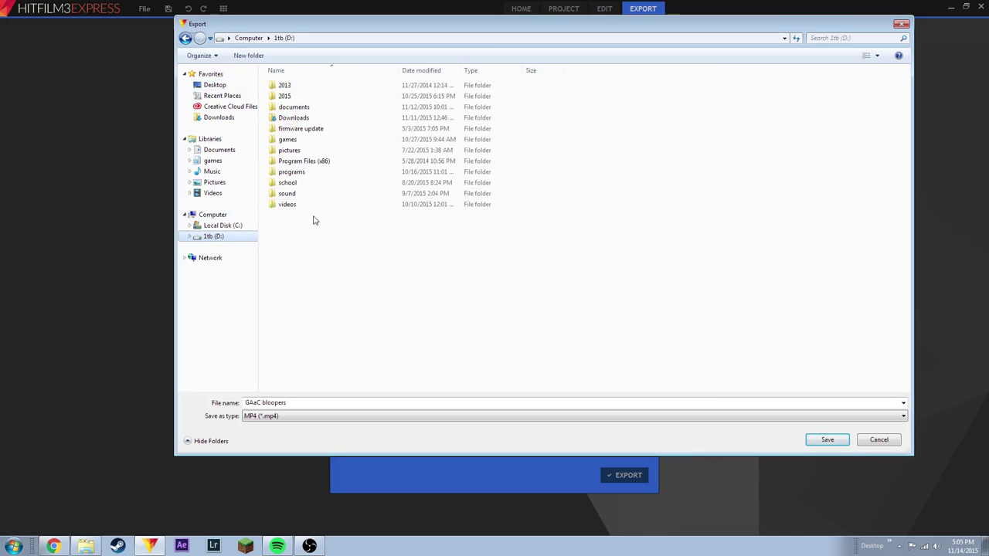
click(827, 439)
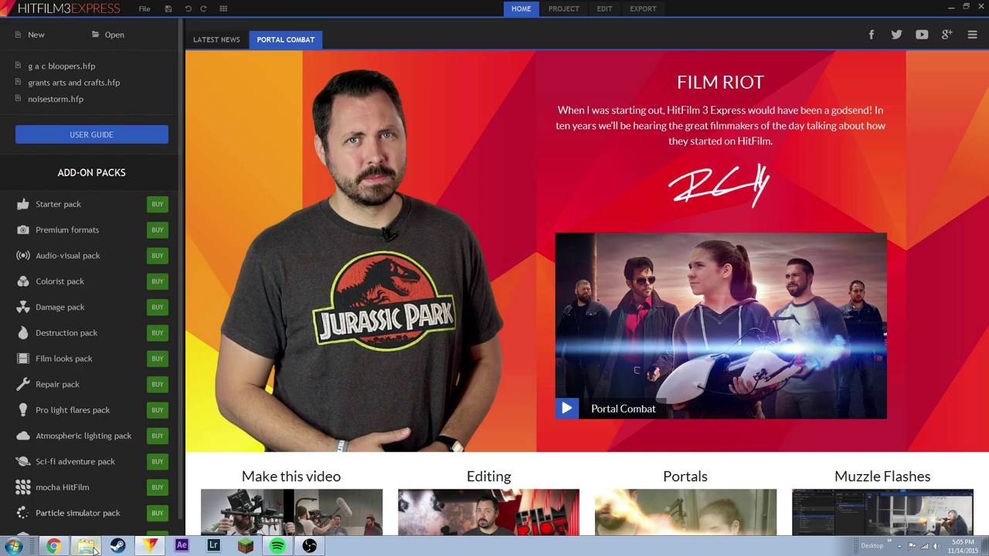
View the Gun Sounds Pack 2.0 folder, and switch to Chrome to look over the Google apps list.
click(88, 547)
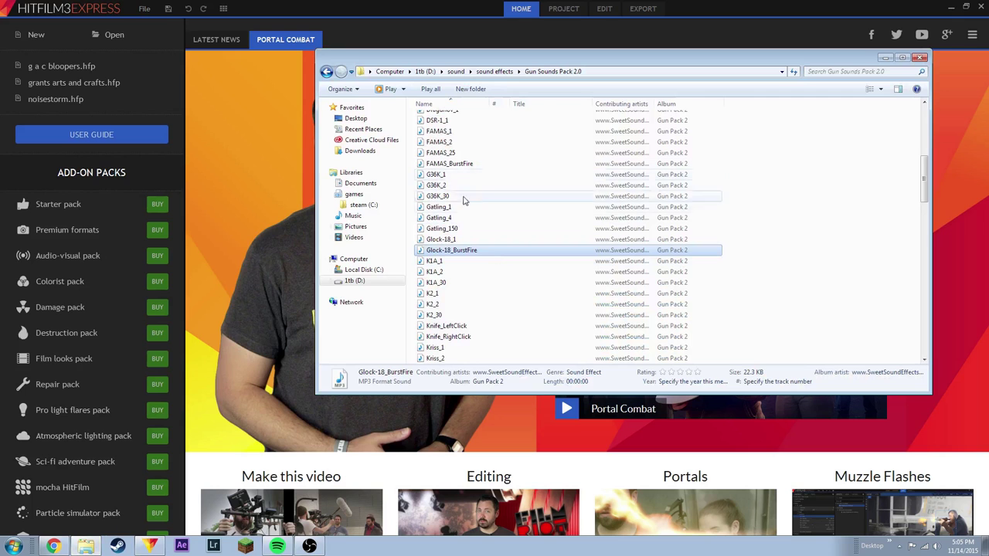
click(53, 546)
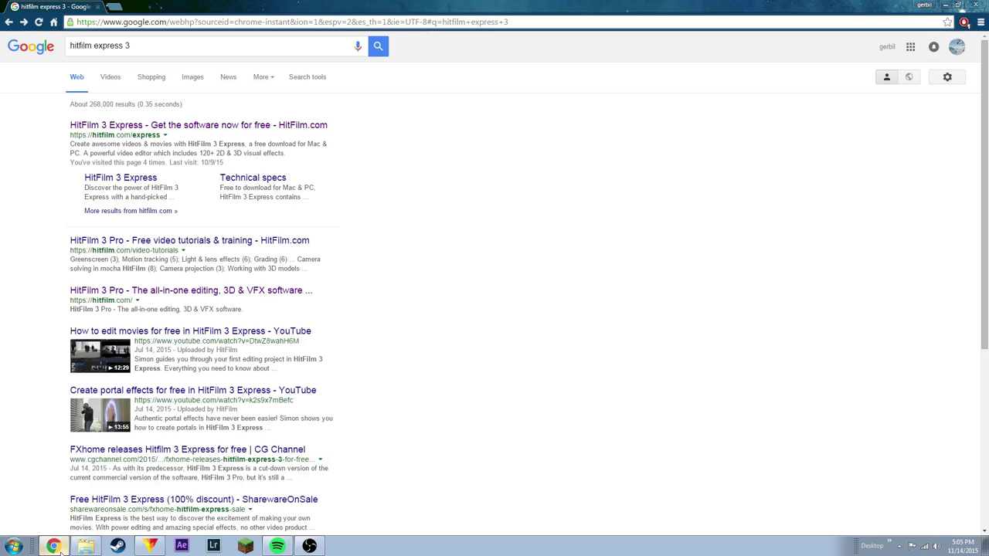
click(911, 47)
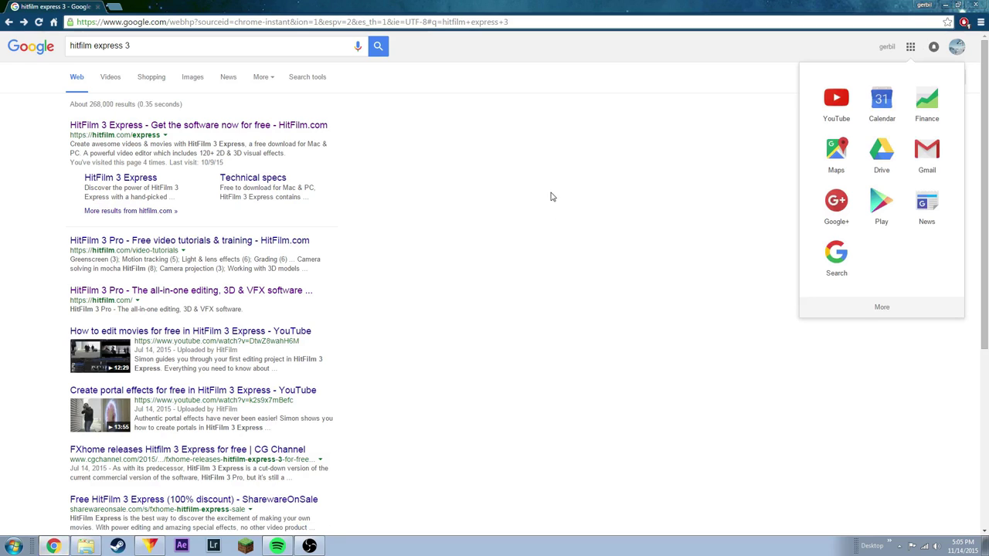
click(551, 197)
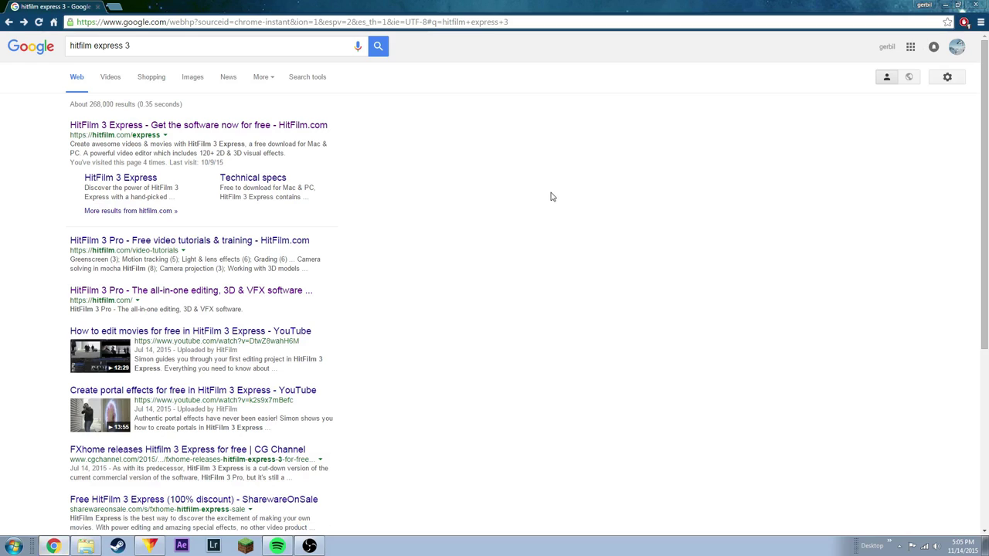